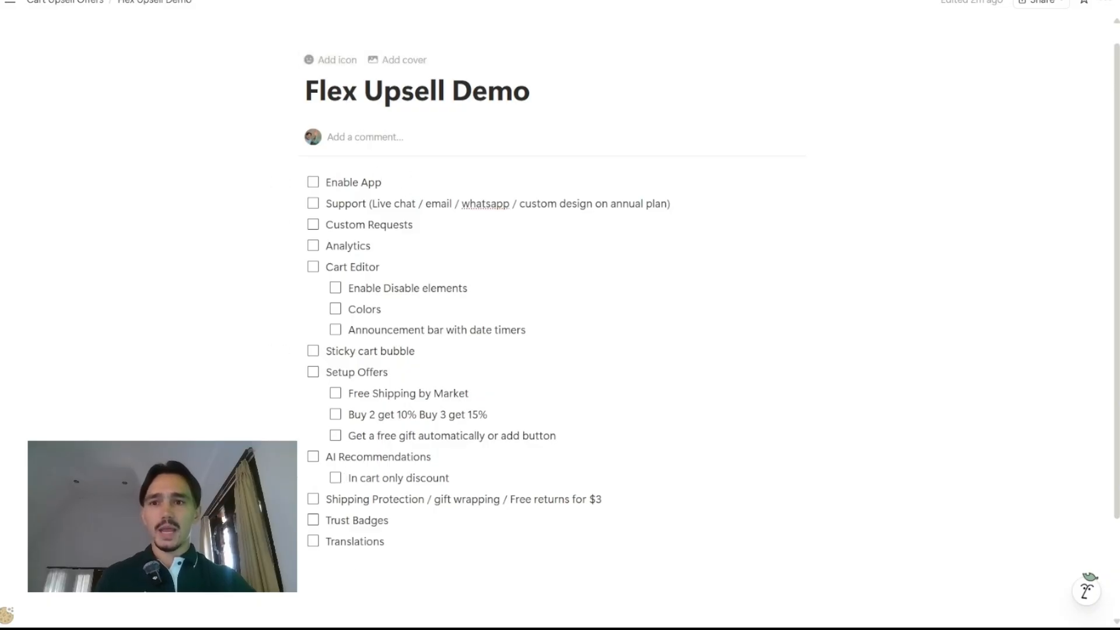
Step: Enable the Flex Upsell Cart app embed in the store's theme customizer and save the theme
key("ctrl+Tab")
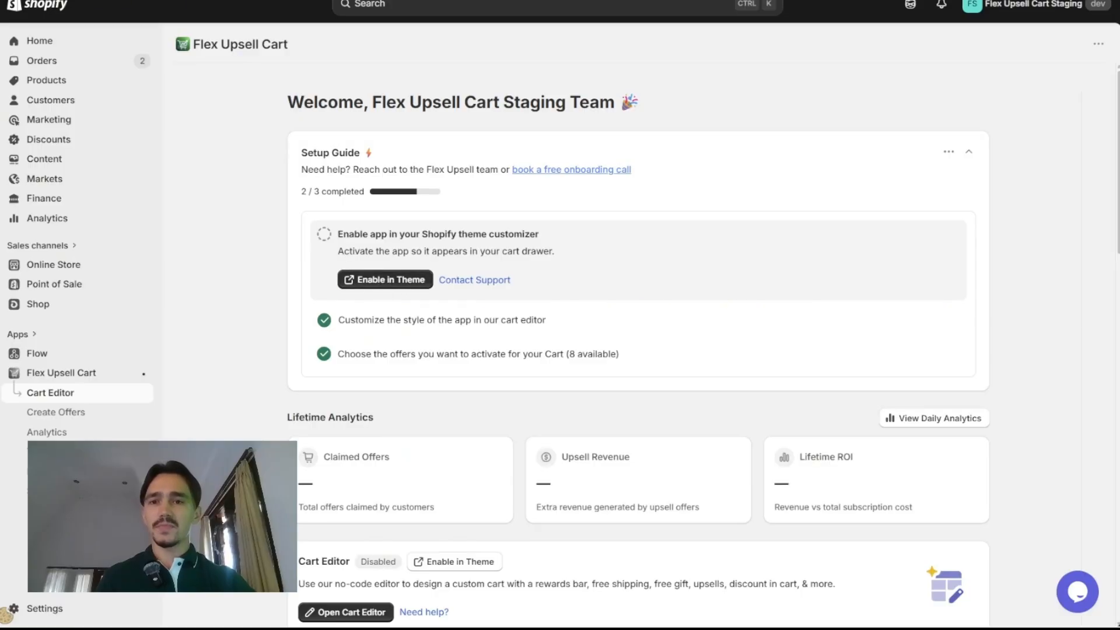
key("ctrl+Tab")
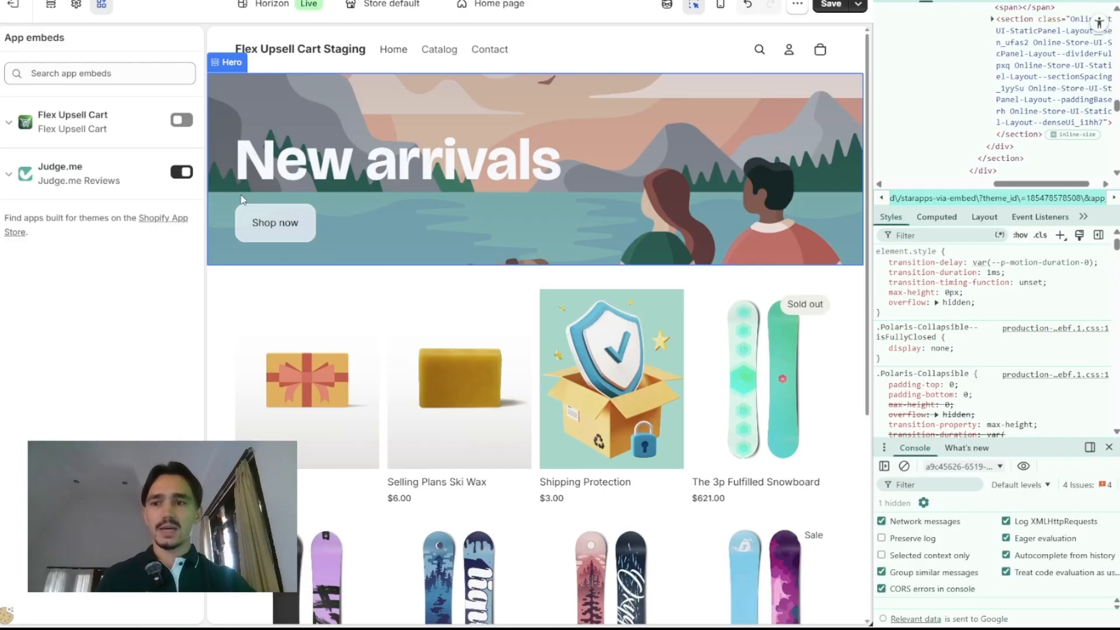
left_click(181, 119)
key("ctrl+s")
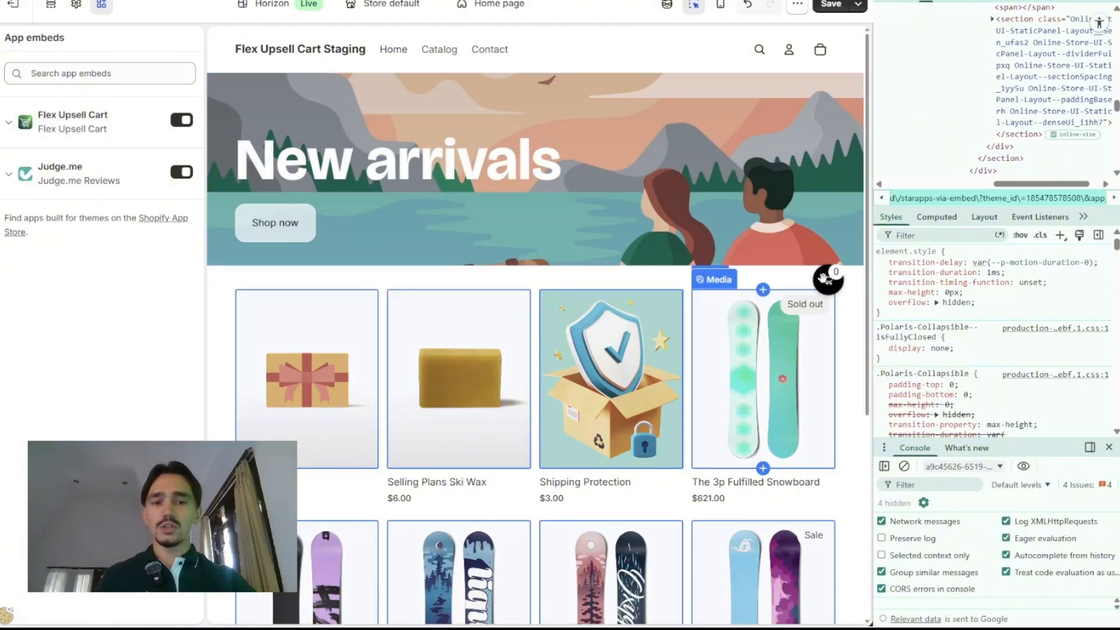
left_click(833, 7)
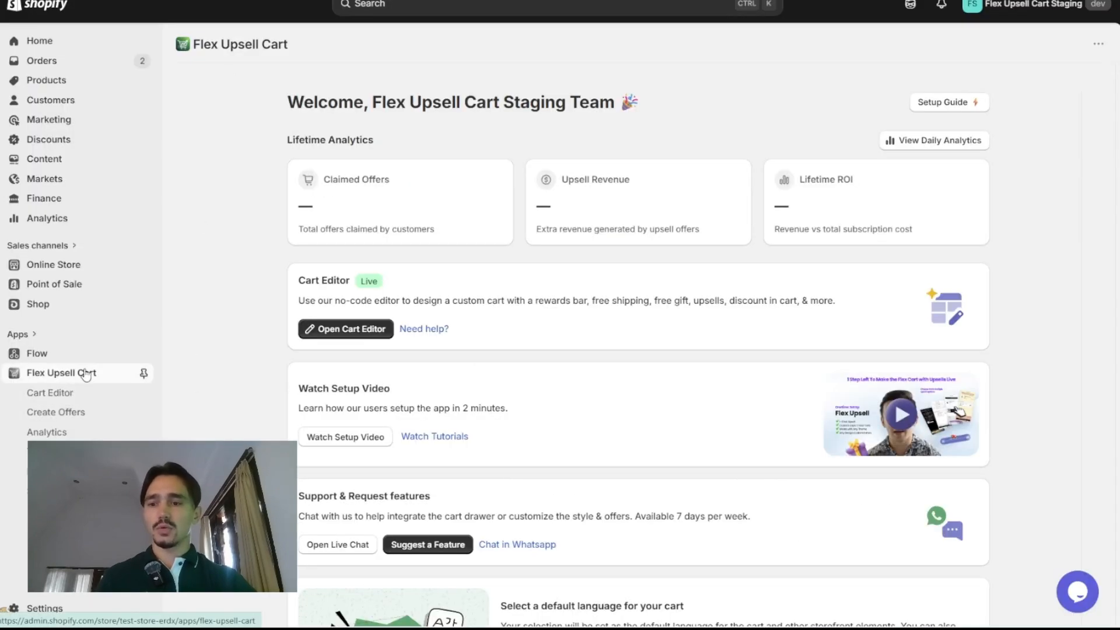
Step: Return to the Flex Upsell Demo checklist and mark Enable App as done
left_click(71, 401)
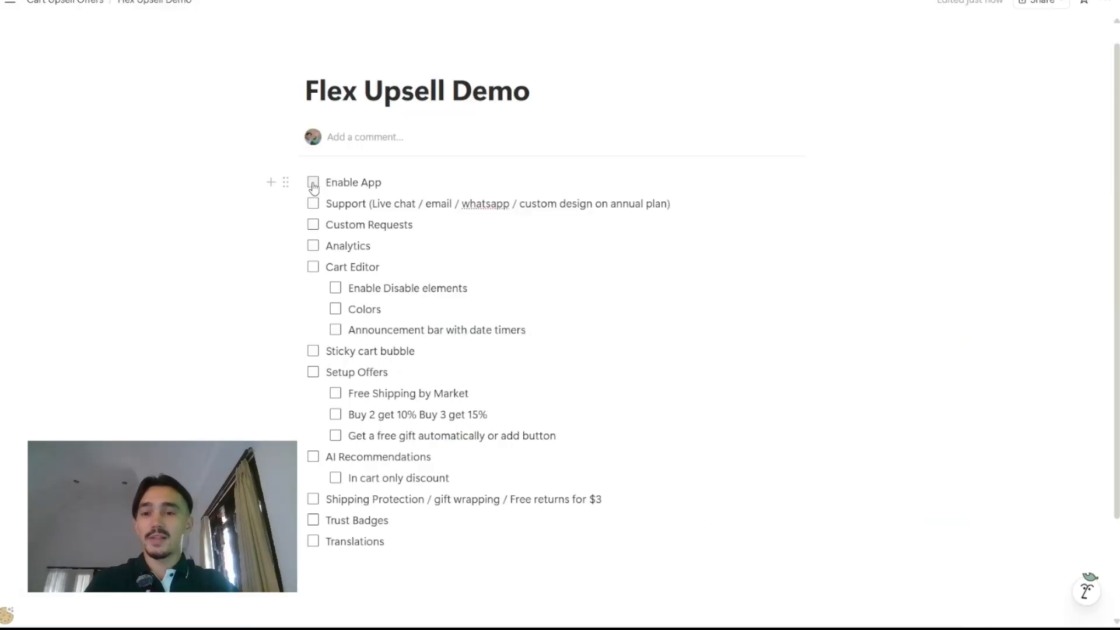
left_click(313, 183)
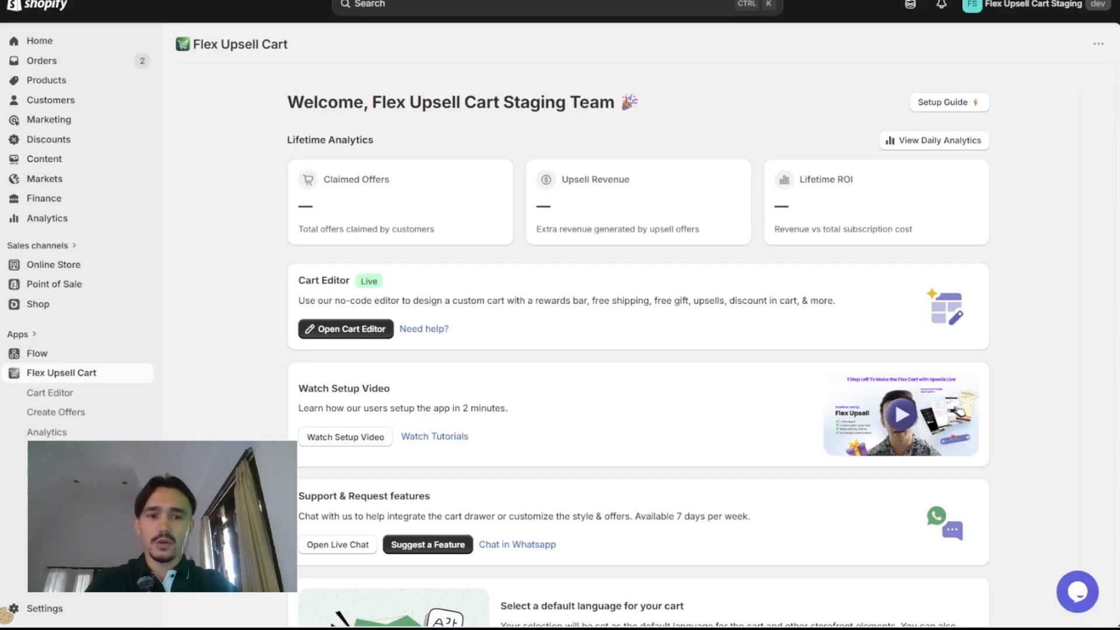
Step: Look at the support live chat in the Flex Upsell Cart app and close it again
left_click(1078, 592)
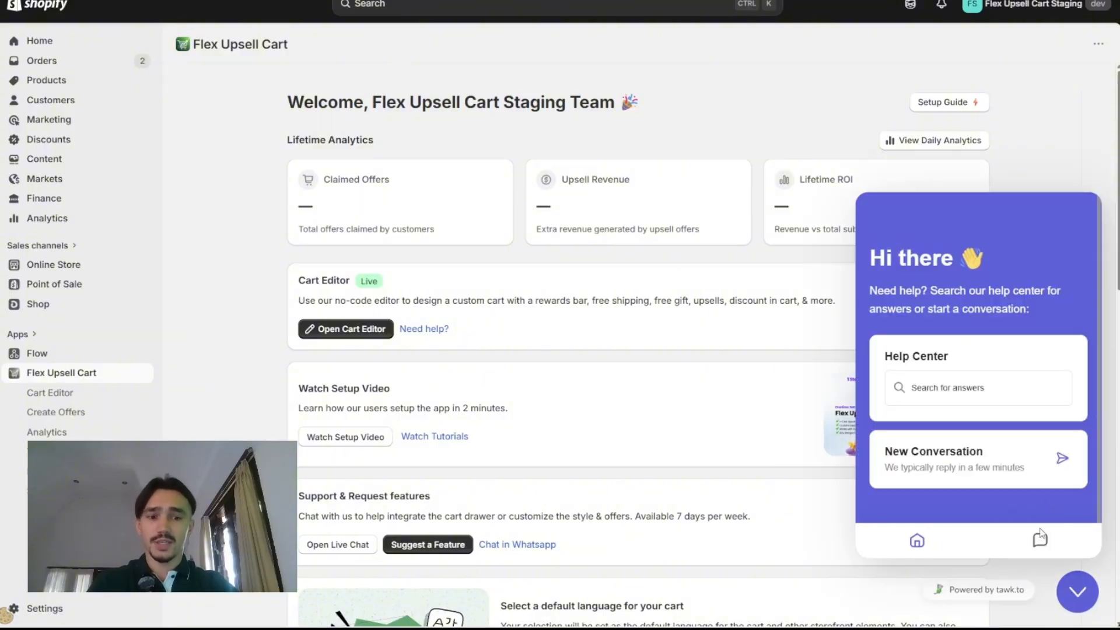
left_click(1077, 597)
scroll(702, 485, "down", 4)
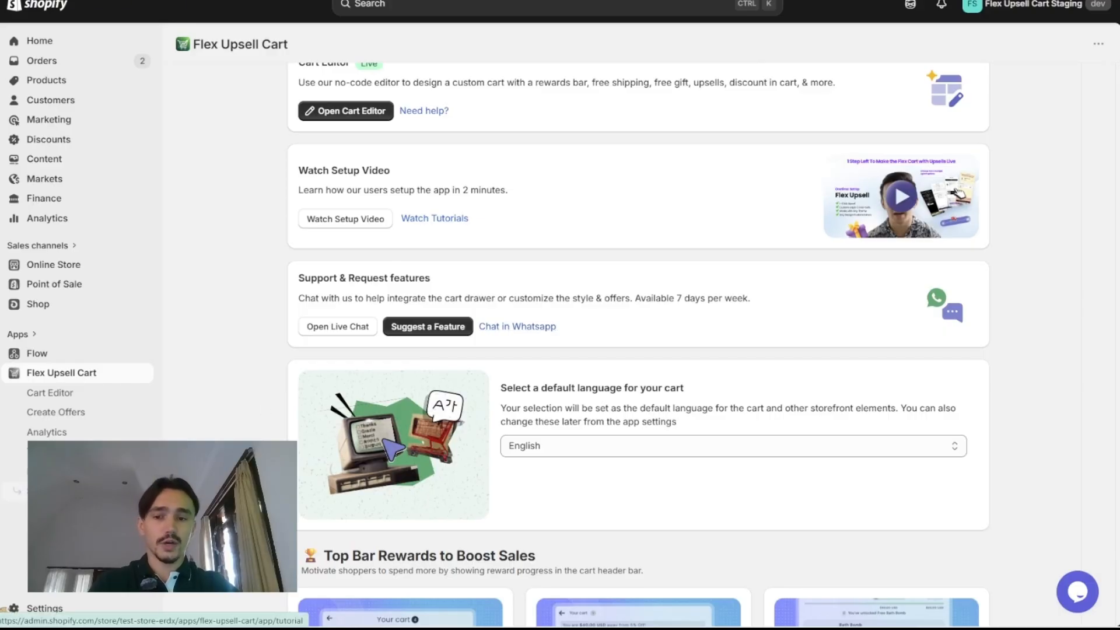
Step: View the Feature Requests board and its form for suggesting a feature, then close the form without submitting
left_click(429, 326)
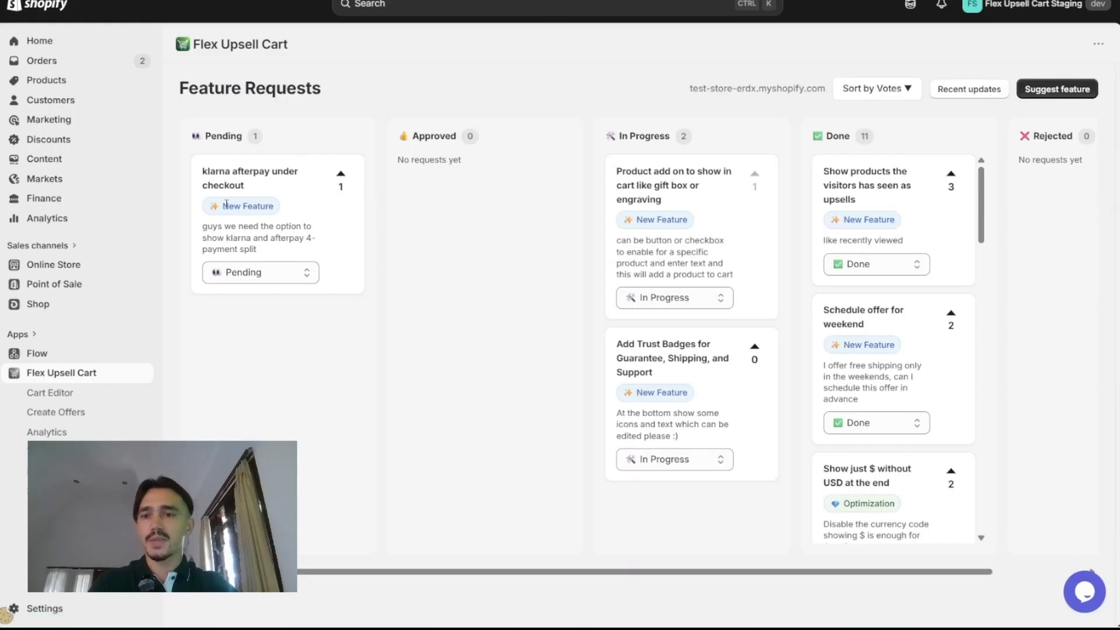
left_click(1087, 92)
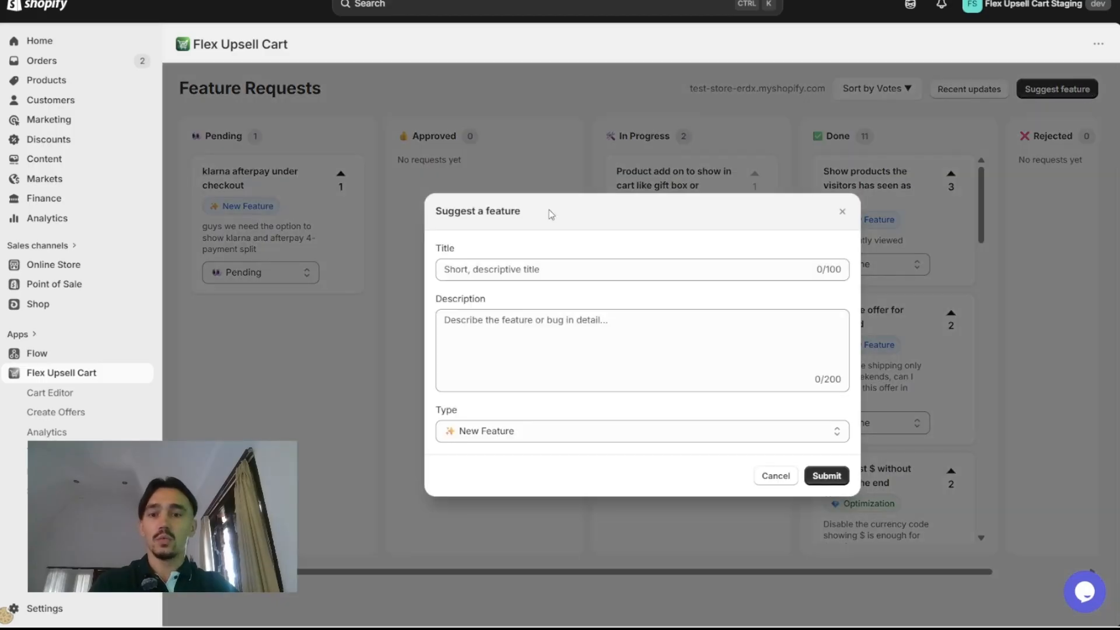
left_click(408, 166)
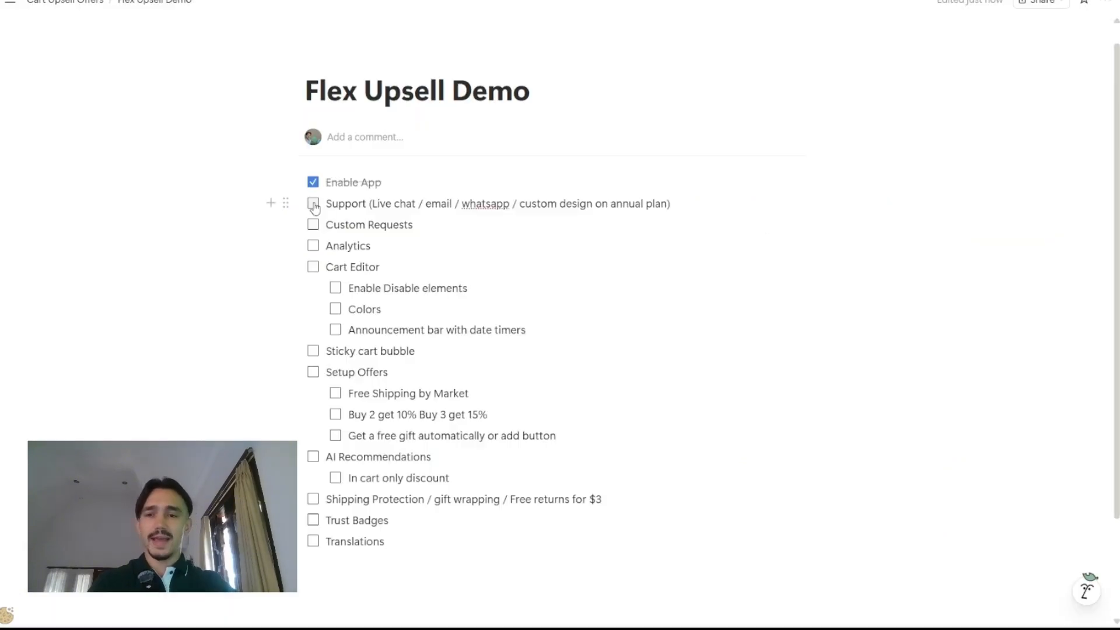
Step: Mark the Support and Custom Requests items as done in the Flex Upsell Demo checklist
left_click(313, 203)
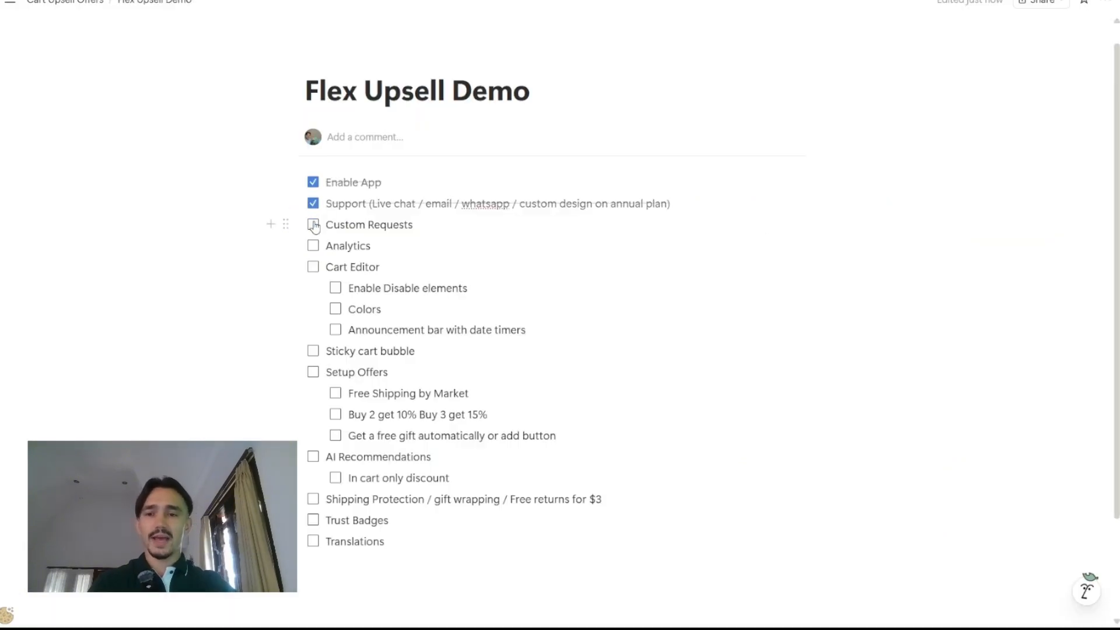
left_click(314, 227)
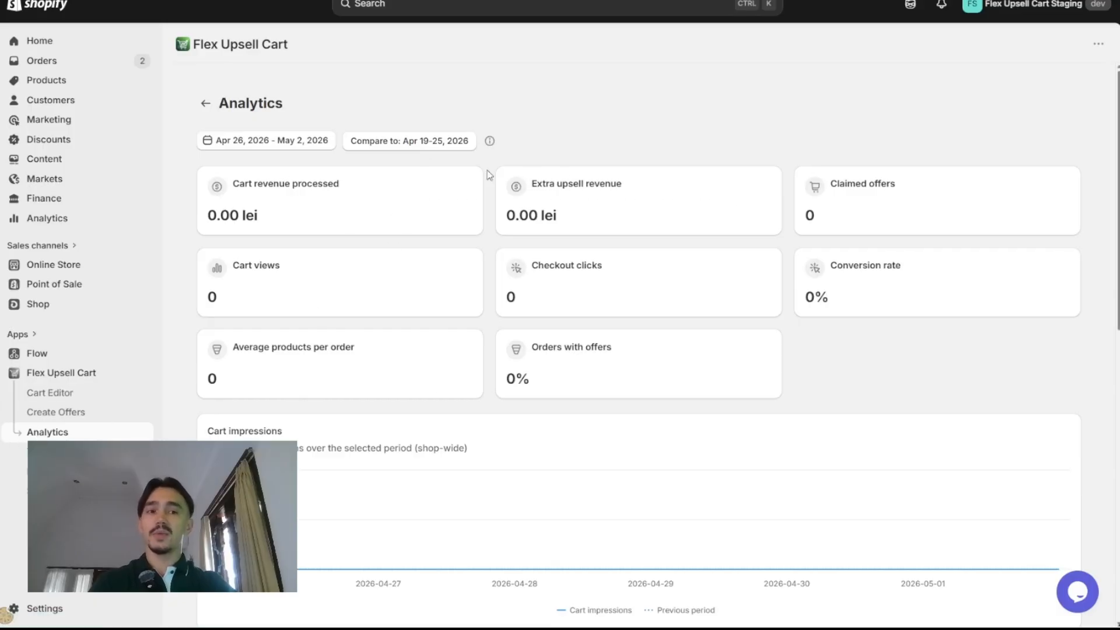
Step: Review the Flex Upsell Cart analytics in the staging store and an active store, then tick Analytics in the demo checklist
mouse_move(555, 269)
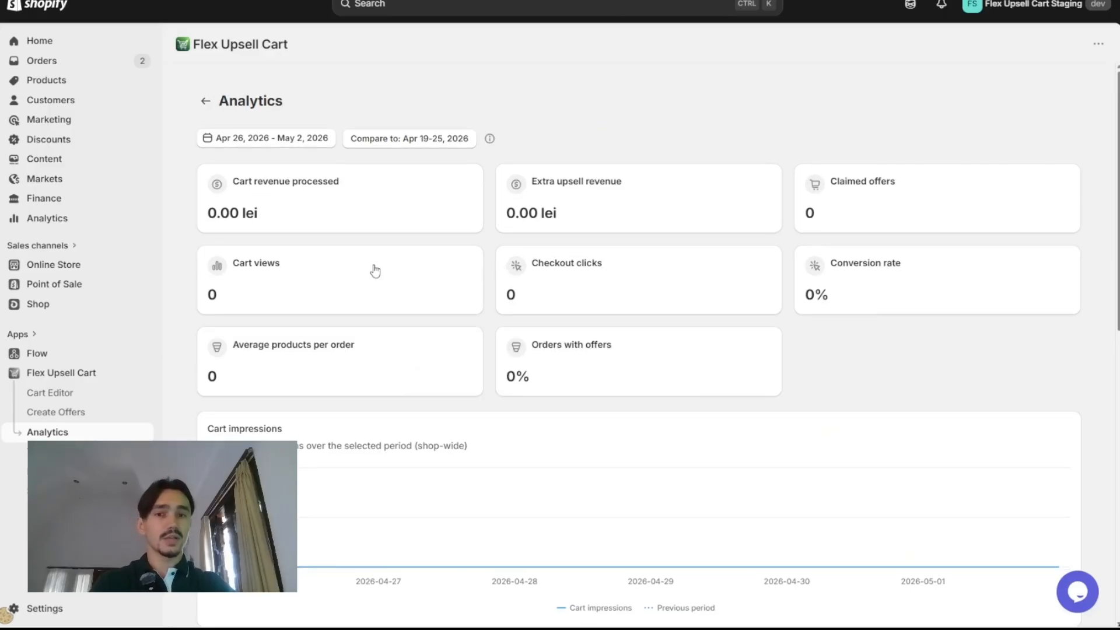
scroll(471, 227, "down", 9)
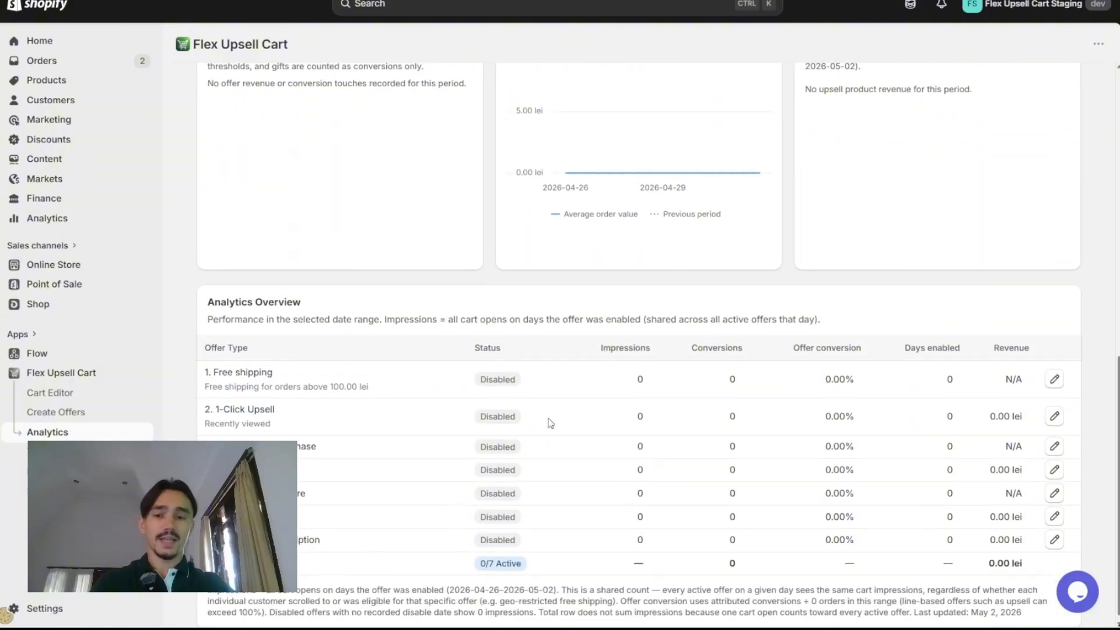
scroll(551, 424, "up", 10)
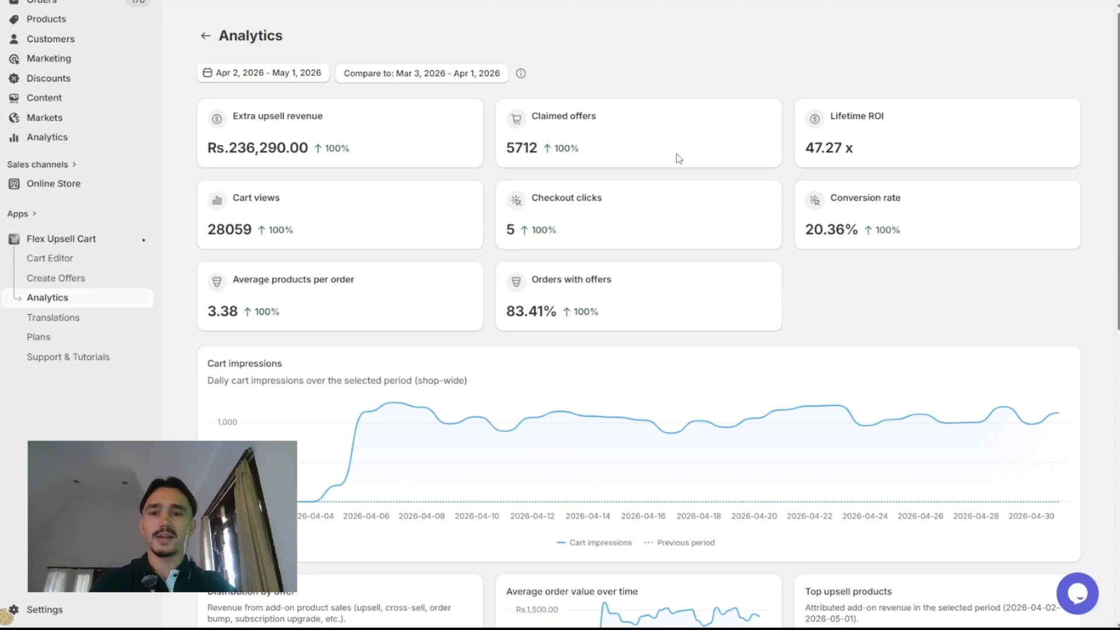
scroll(678, 157, "down", 1)
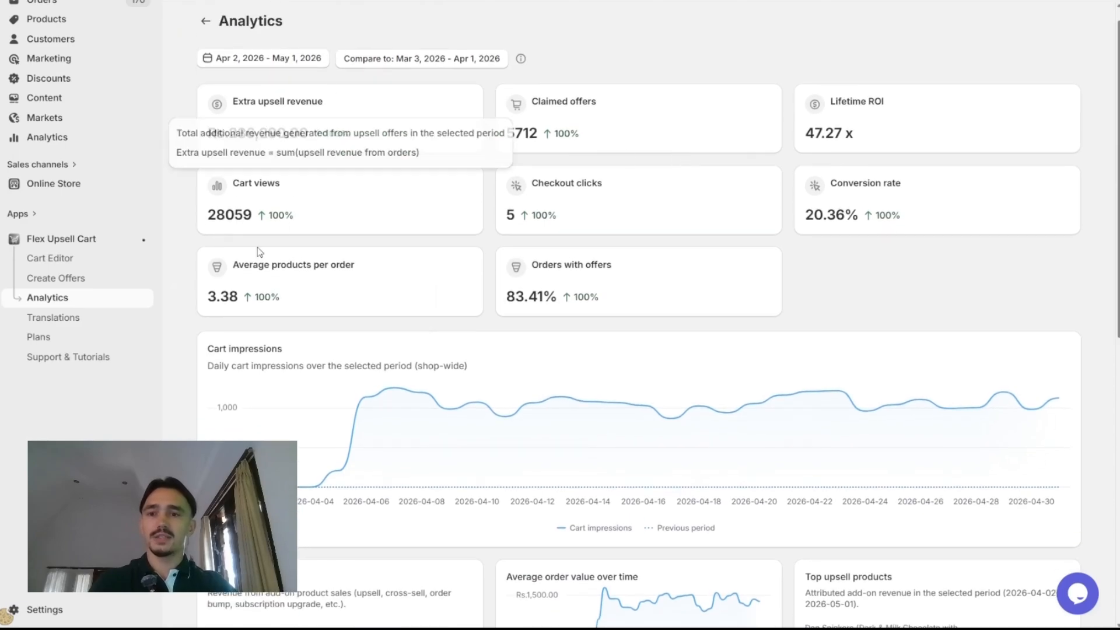
left_click(283, 61)
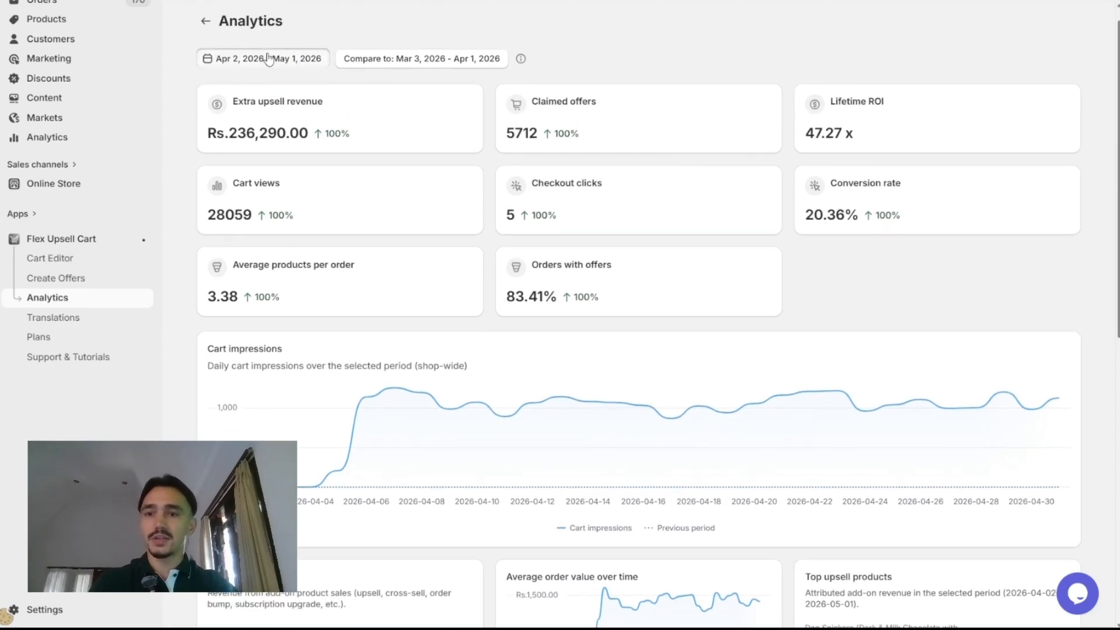
left_click(442, 15)
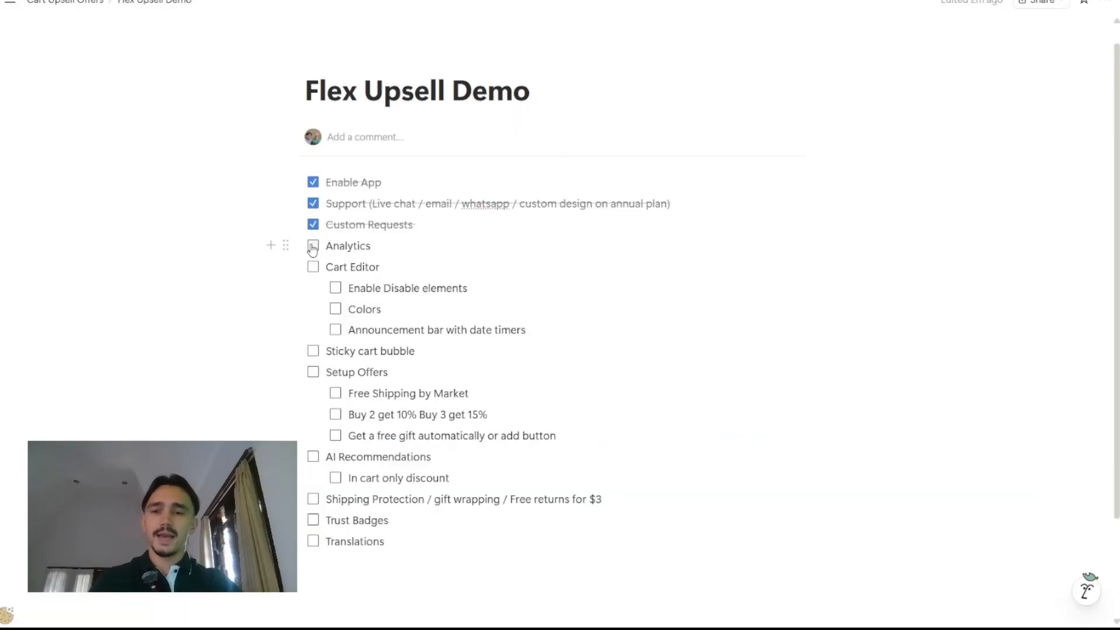
left_click(313, 246)
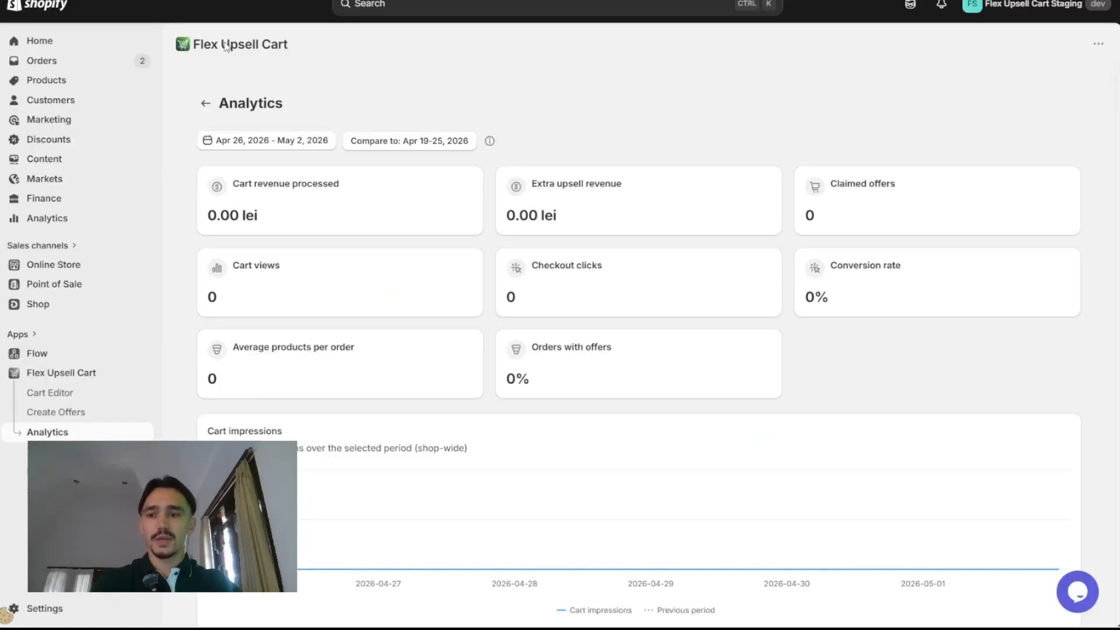
Step: Set the cart's accent color to red #e65454 in the Cart Editor's general settings
left_click(106, 395)
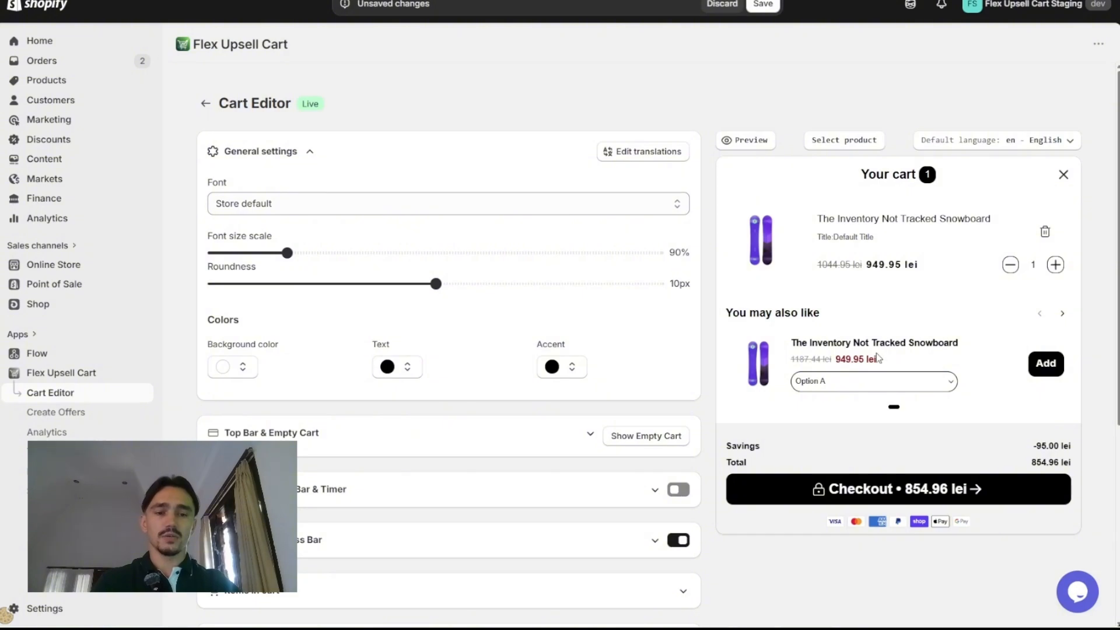
scroll(628, 261, "down", 1)
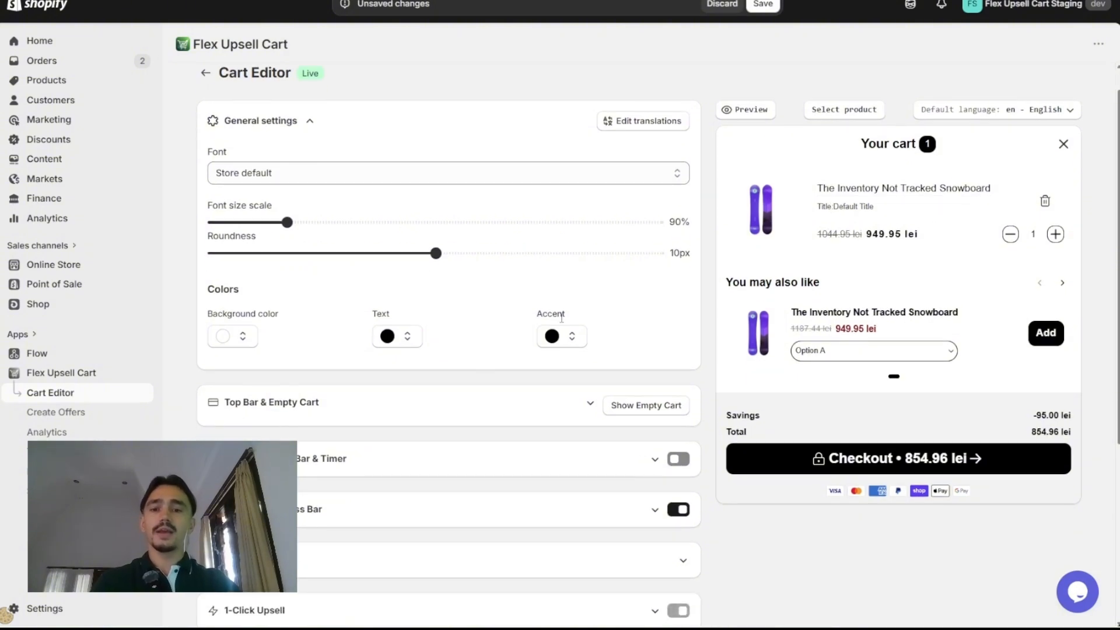
left_click(571, 338)
left_click(593, 407)
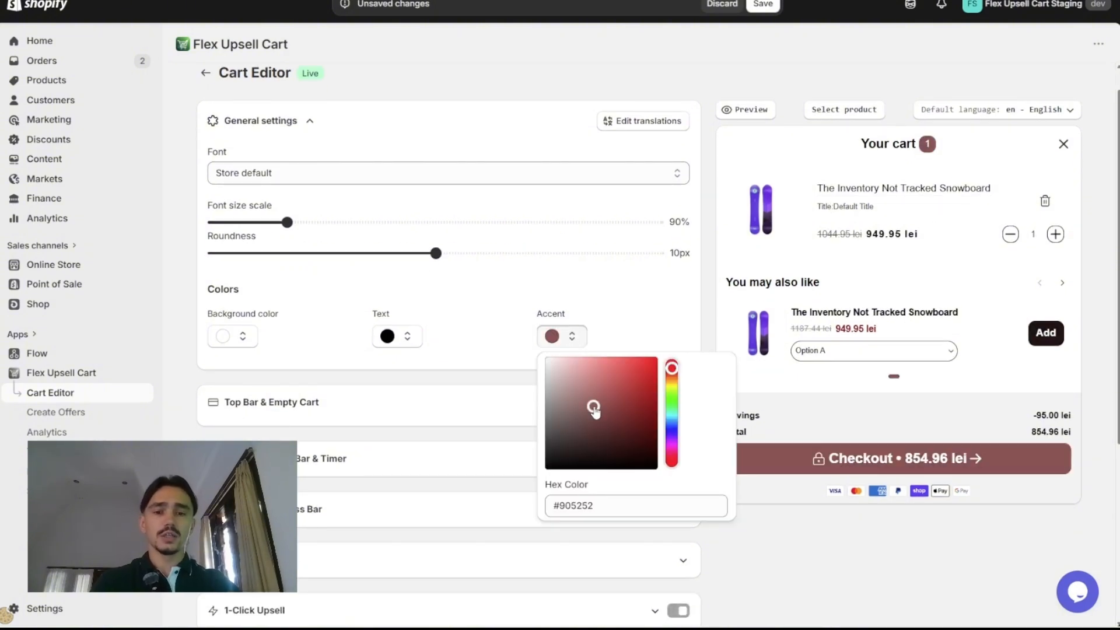
left_click_drag(593, 407, 618, 374)
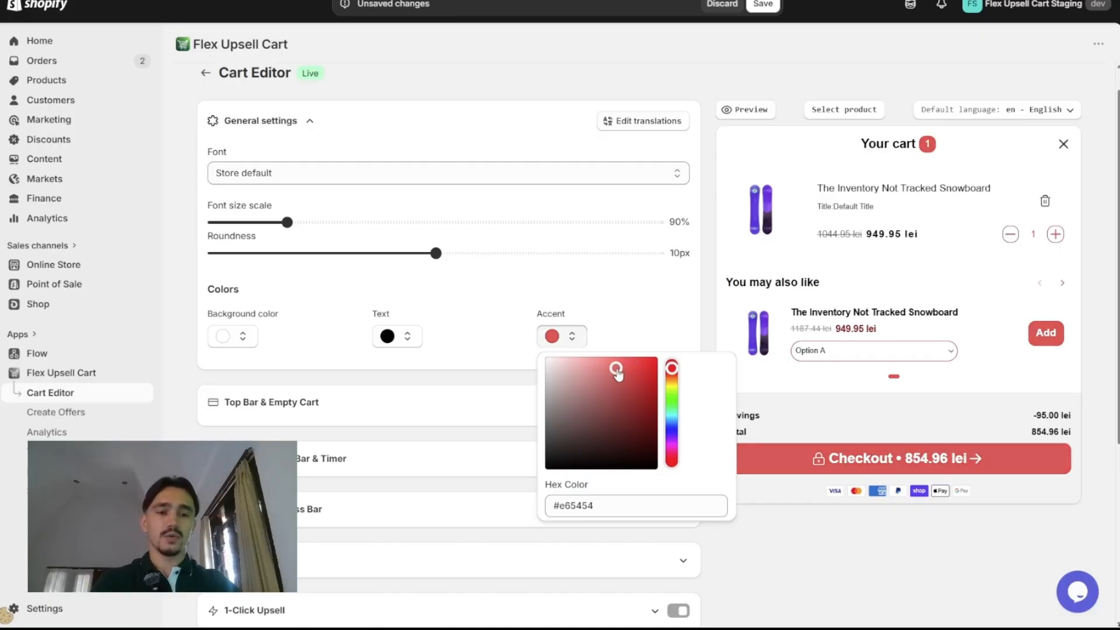
left_click(704, 260)
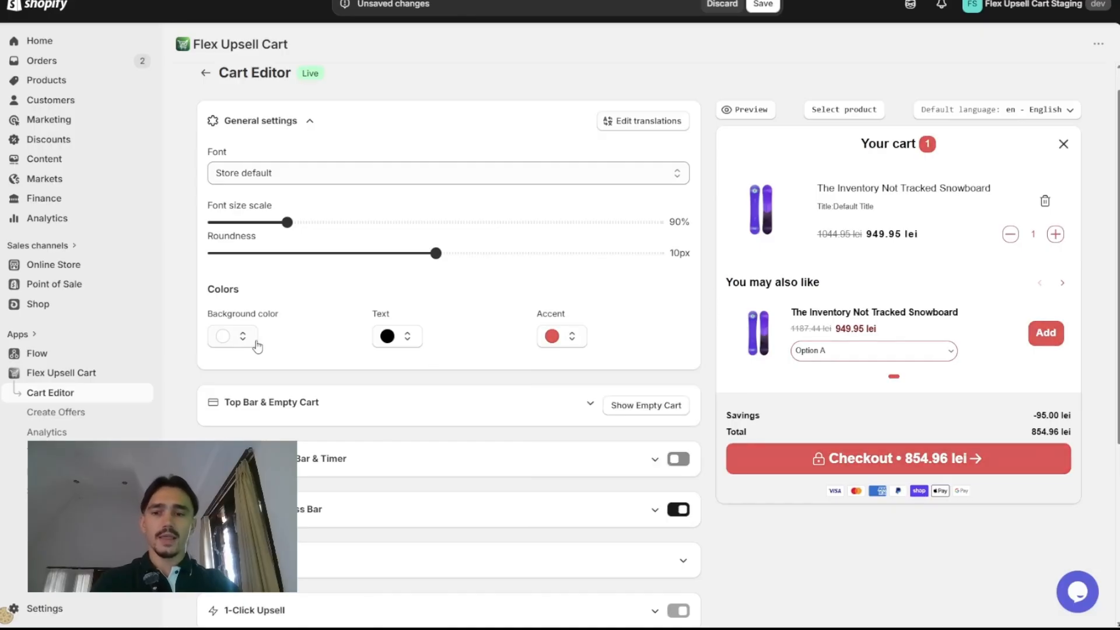
Step: Change the cart's background color to a very pale yellow-green
left_click(238, 337)
left_click(343, 387)
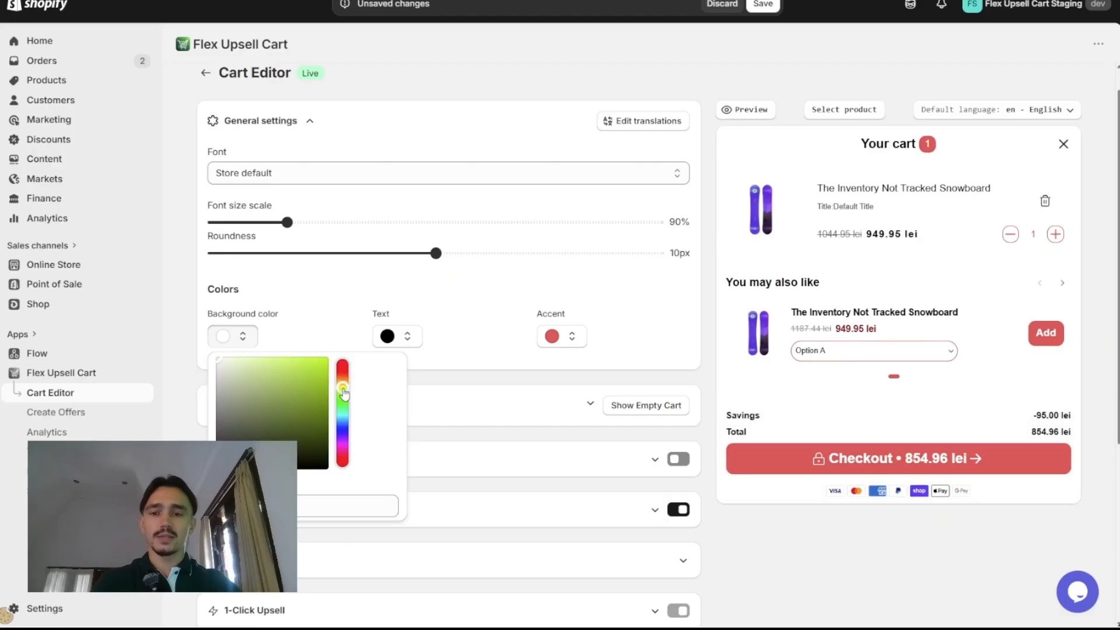
left_click_drag(299, 390, 227, 350)
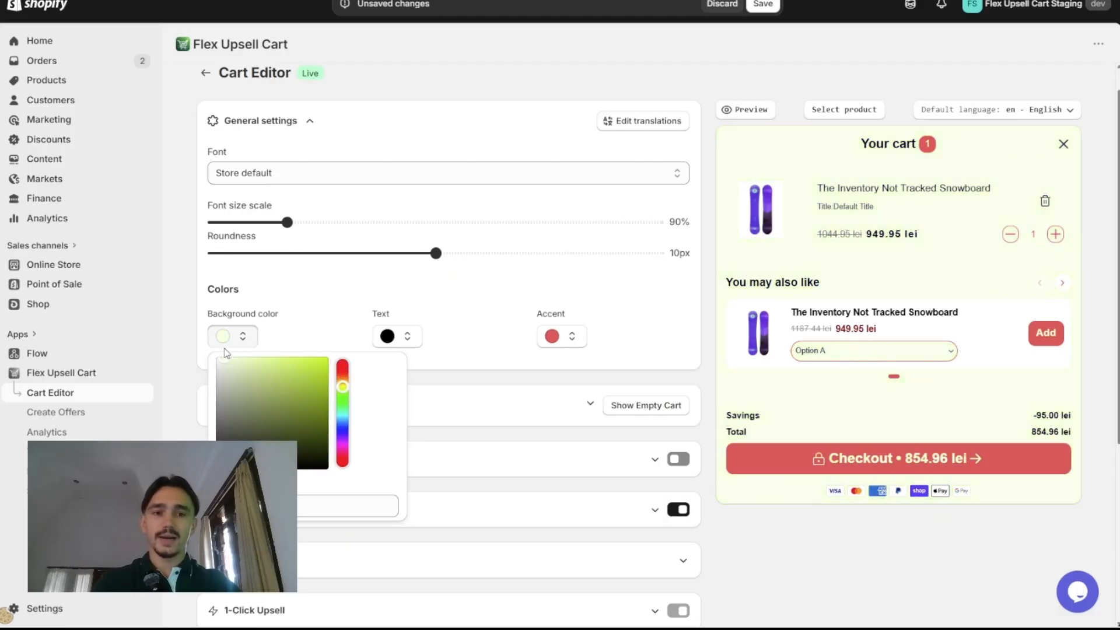
left_click(226, 352)
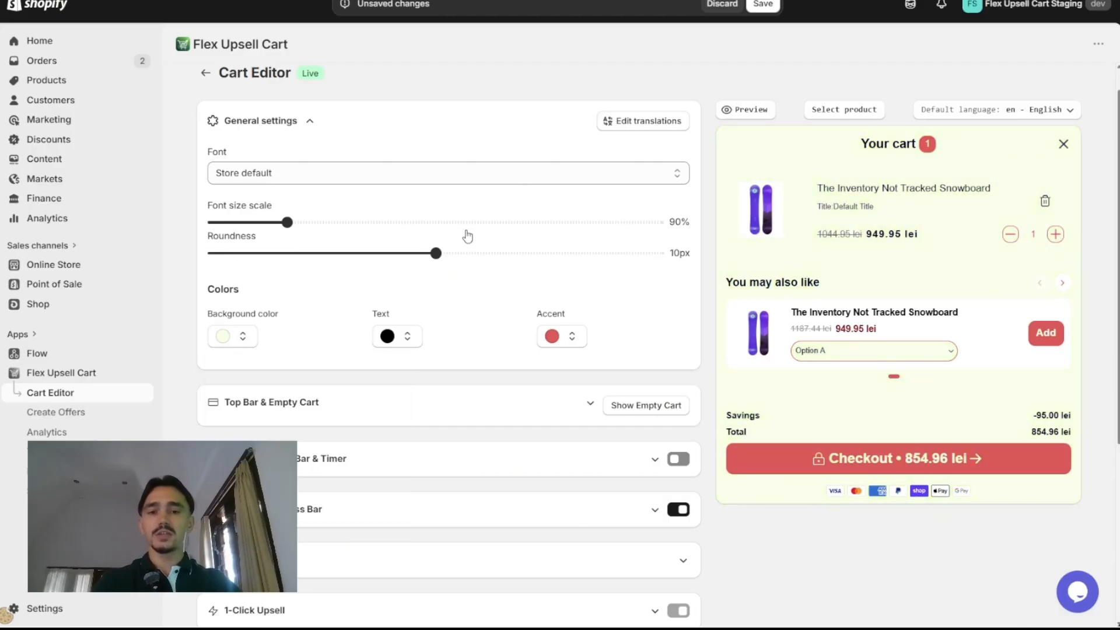
Step: Choose The 3p Fulfilled Snowboard as the product shown in the cart preview
scroll(770, 257, "down", 1)
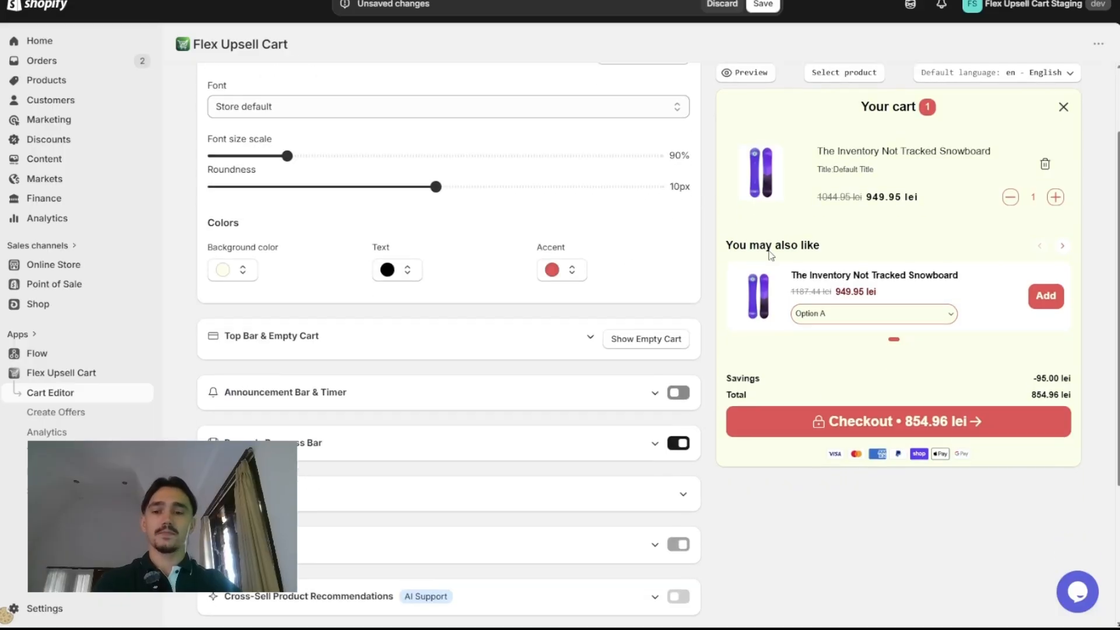
scroll(852, 140, "up", 2)
left_click(851, 140)
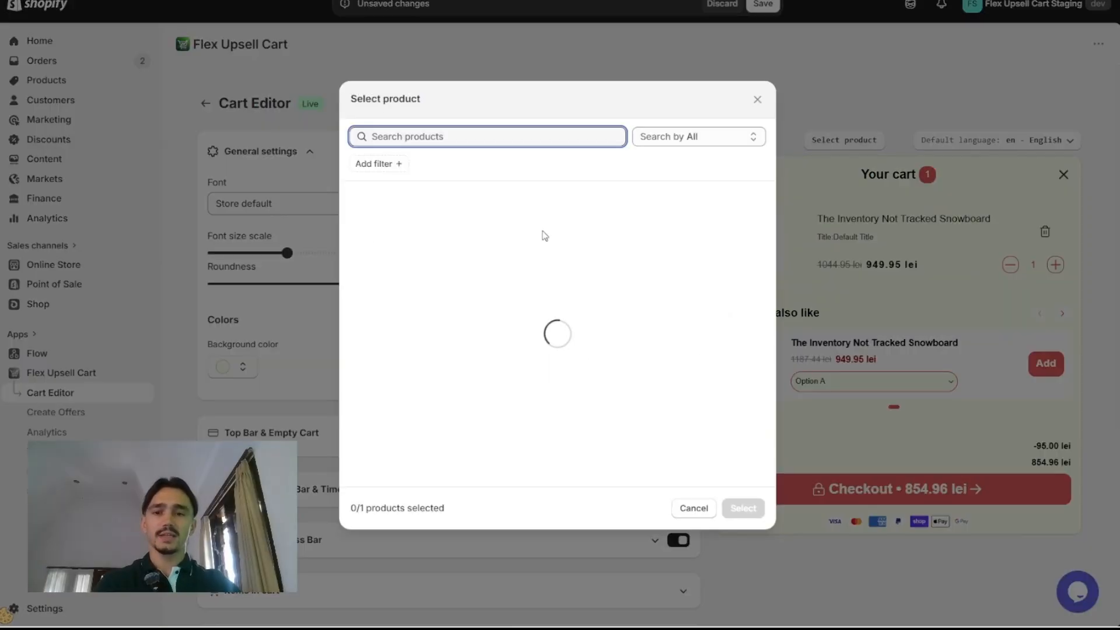
scroll(437, 363, "down", 5)
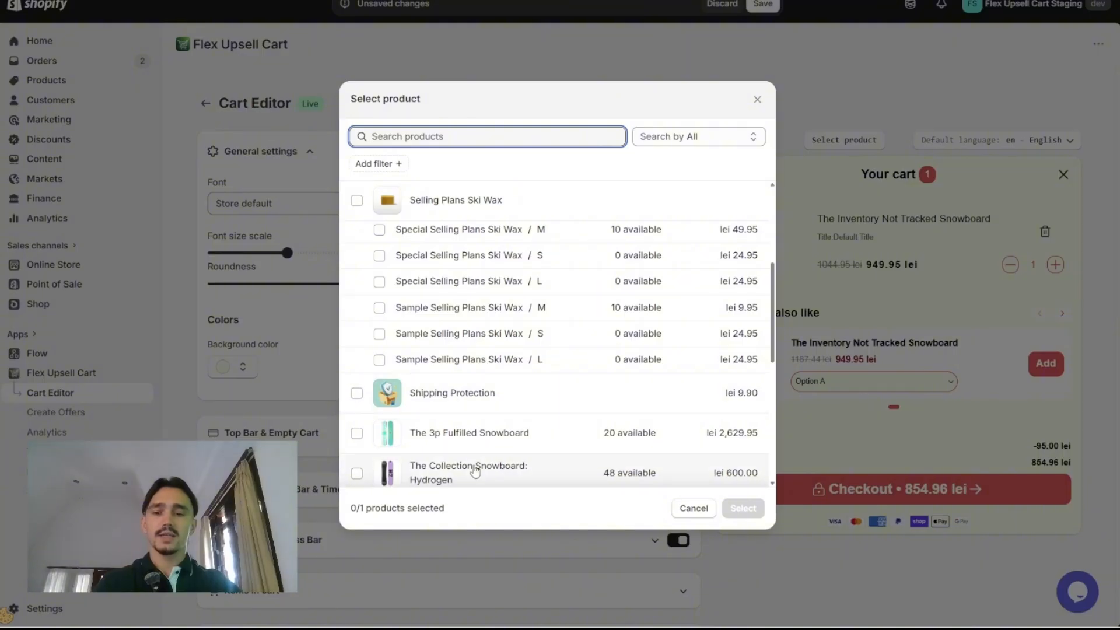
left_click(513, 443)
left_click(744, 509)
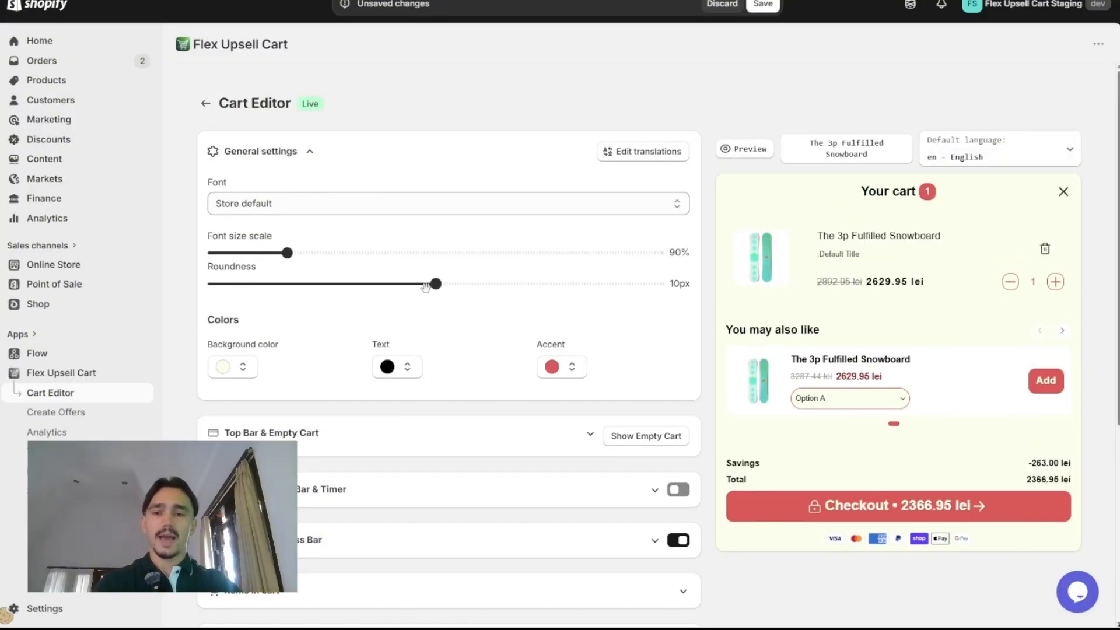
Step: Try different Roundness values for the cart and return the setting to 10px
mouse_move(434, 284)
left_mouse_down()
mouse_move(146, 294)
mouse_move(436, 284)
left_mouse_up()
left_click_drag(568, 280, 442, 290)
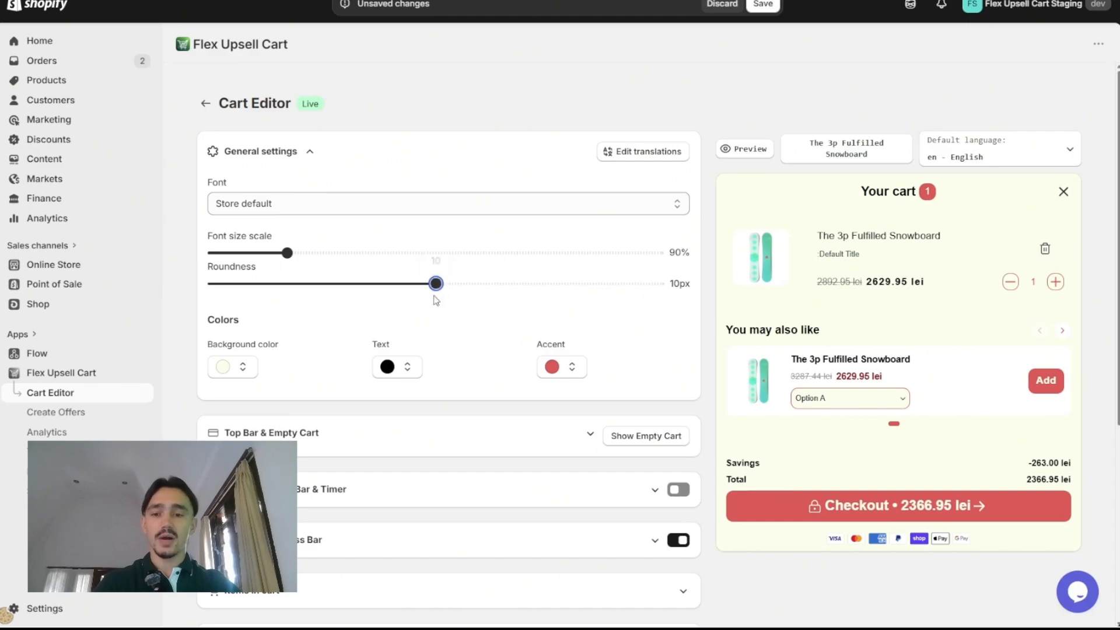
Step: Set the Rewards Progress Bar's rewards to be based on Quantity of Items
scroll(433, 295, "down", 4)
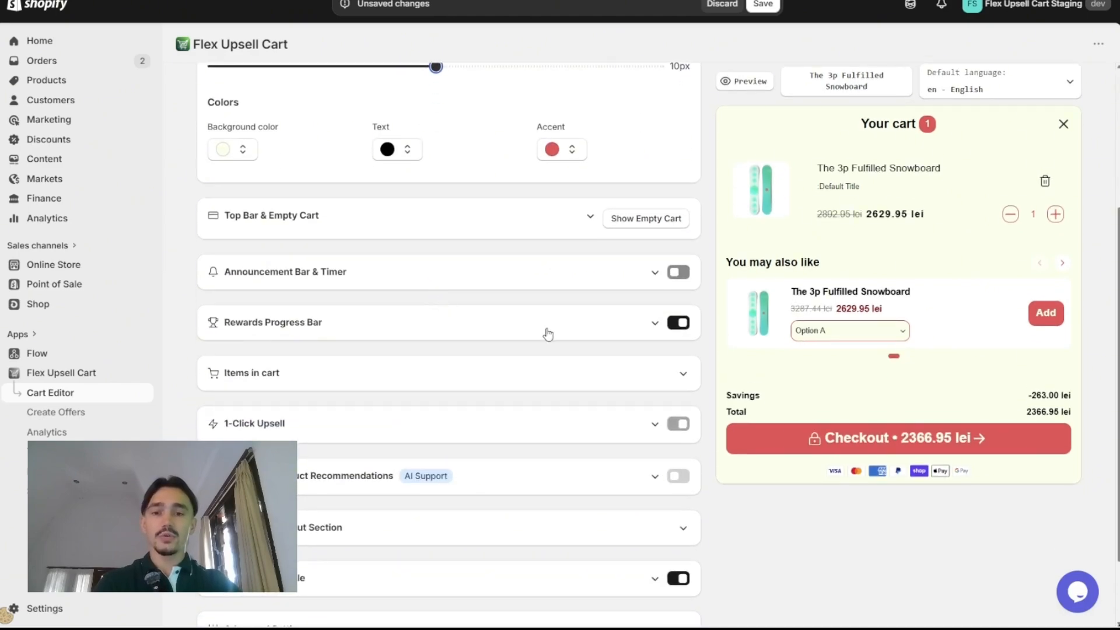
left_click(567, 331)
scroll(326, 335, "down", 1)
scroll(326, 336, "down", 5)
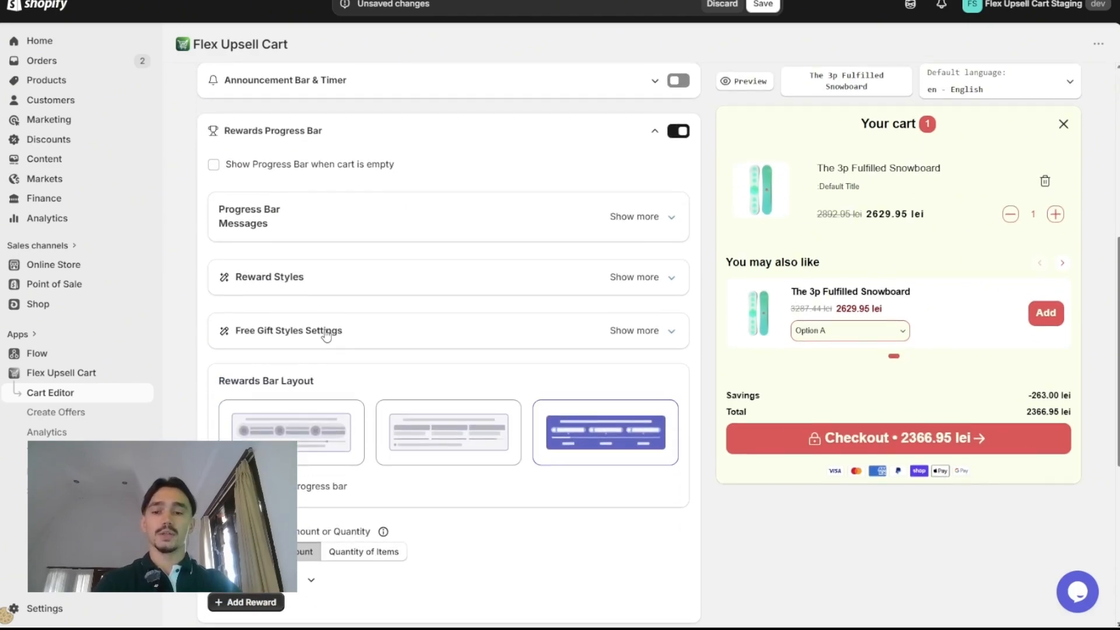
scroll(326, 422, "down", 1)
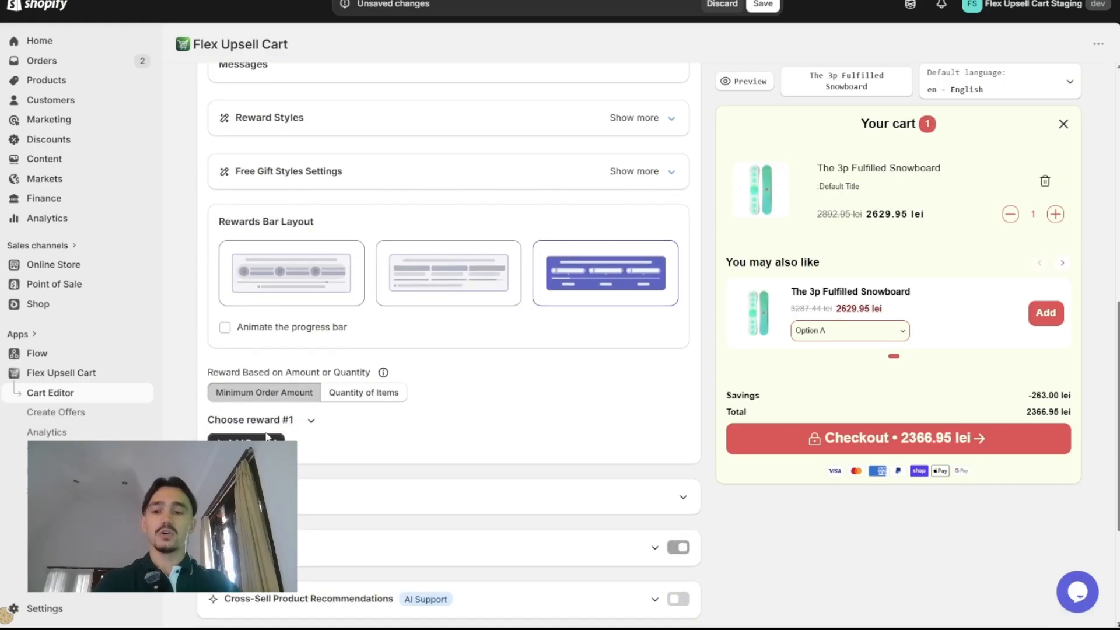
left_click(347, 396)
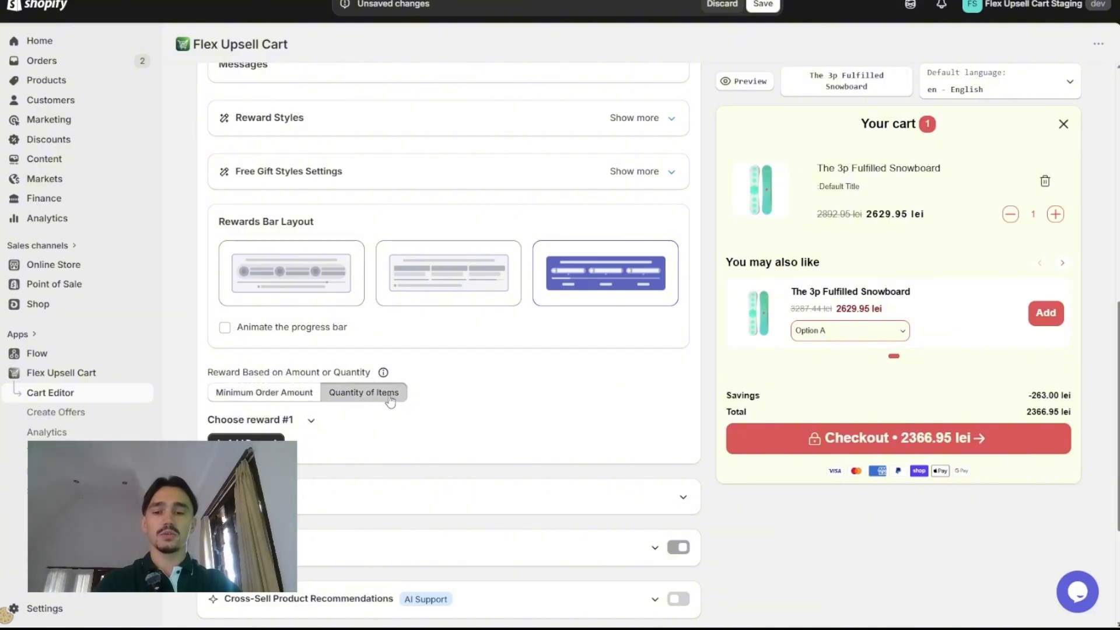
Step: Add a Free Shipping reward as reward #1 in the Rewards Progress Bar
left_click(257, 439)
scroll(265, 362, "down", 2)
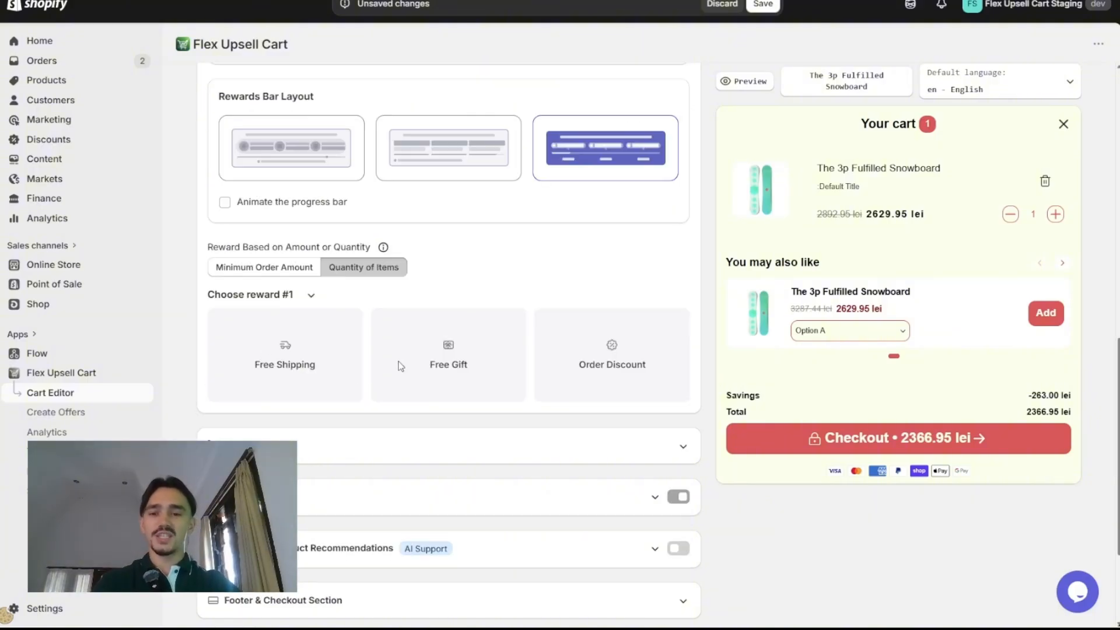
left_click(286, 343)
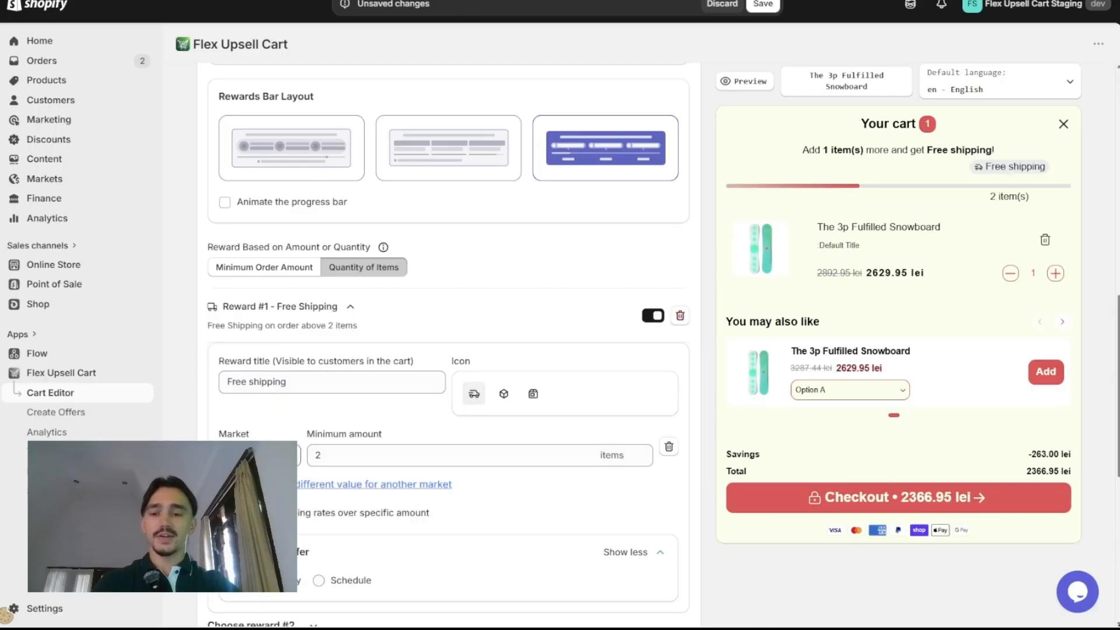
Step: Add a Mexico market with a 3-item minimum to the Free Shipping reward, adding and removing one extra market row
left_click(315, 484)
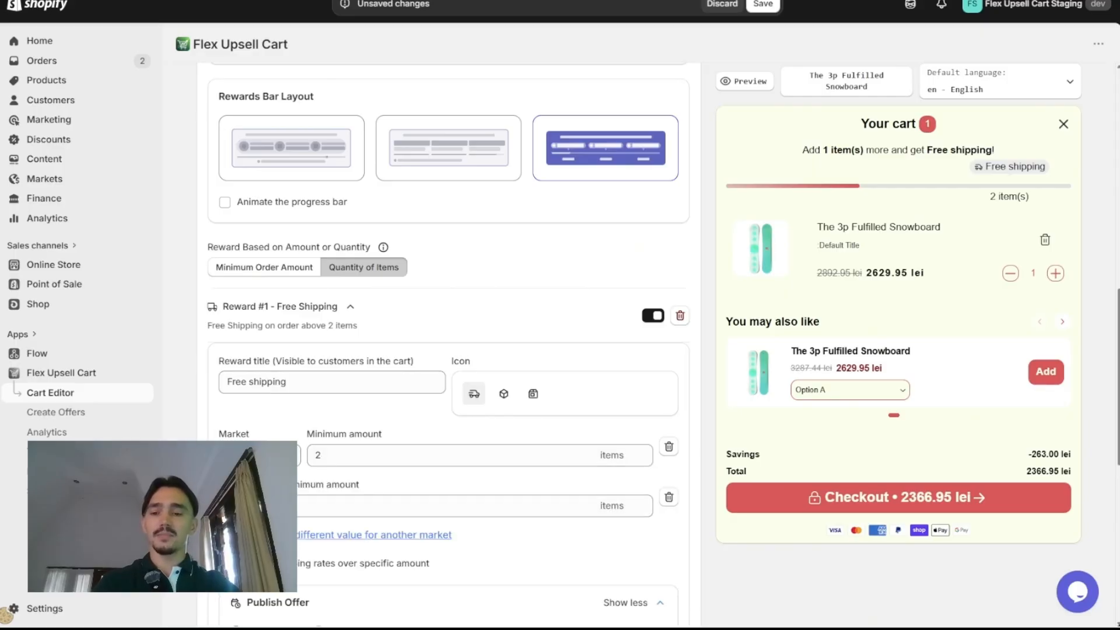
left_click(305, 506)
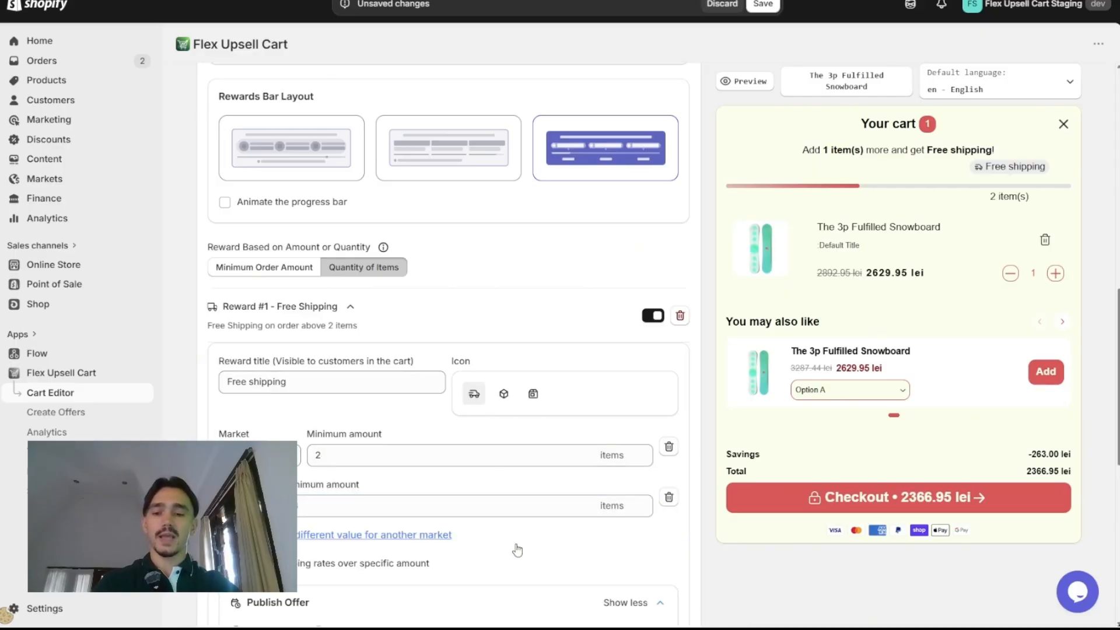
left_click(449, 535)
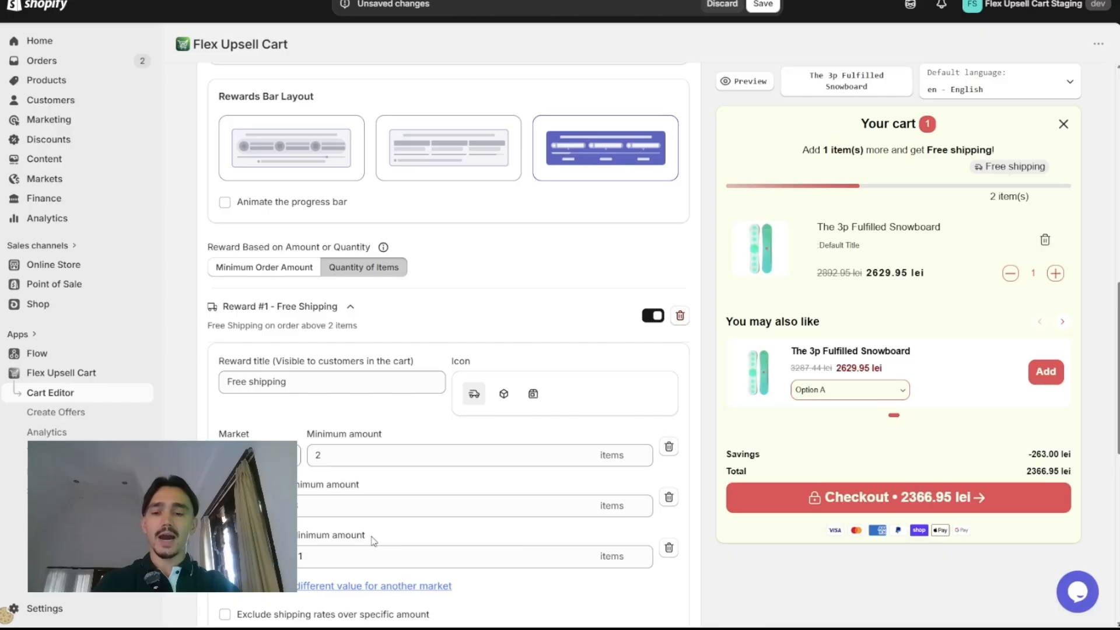
left_click(670, 548)
scroll(698, 548, "down", 3)
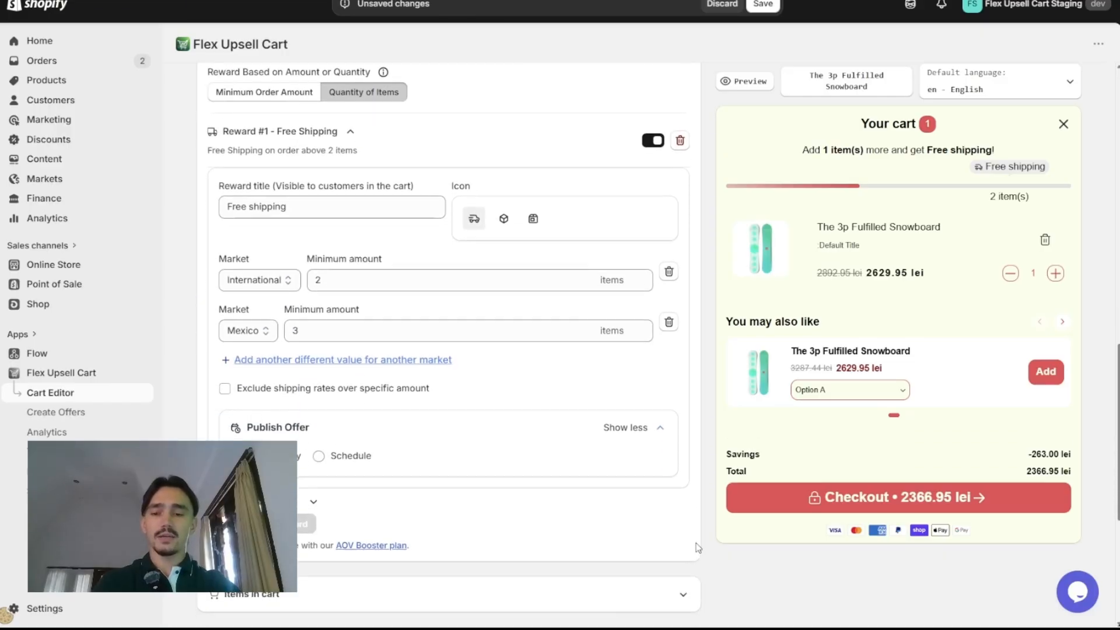
Step: Try the Schedule option with an end date for publishing the Free Shipping reward, and turn scheduling off again
left_click(328, 458)
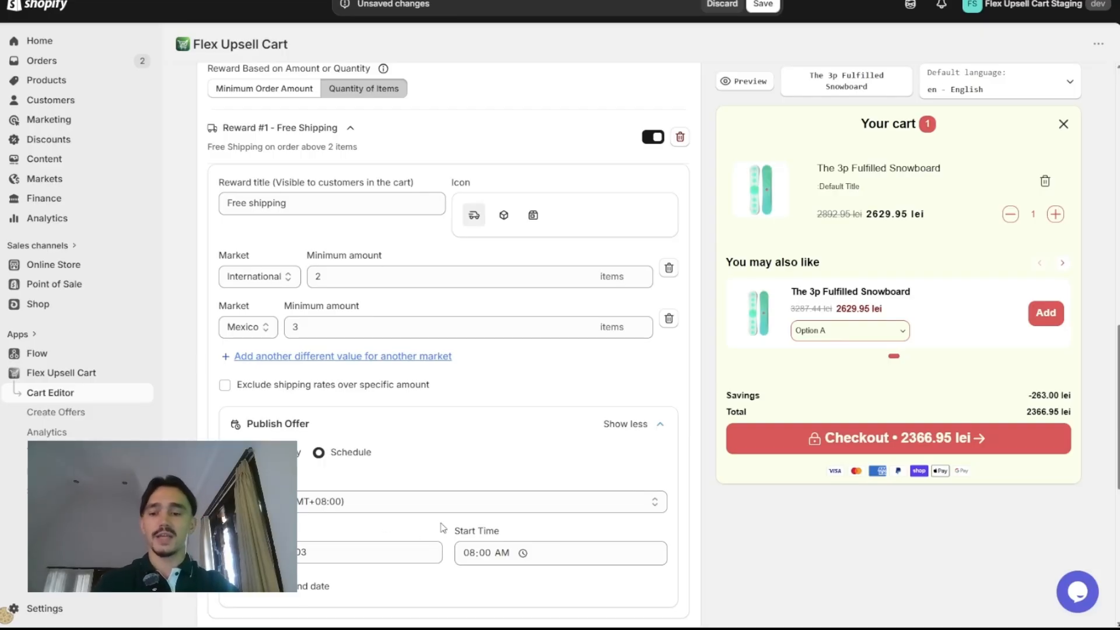
left_click(298, 580)
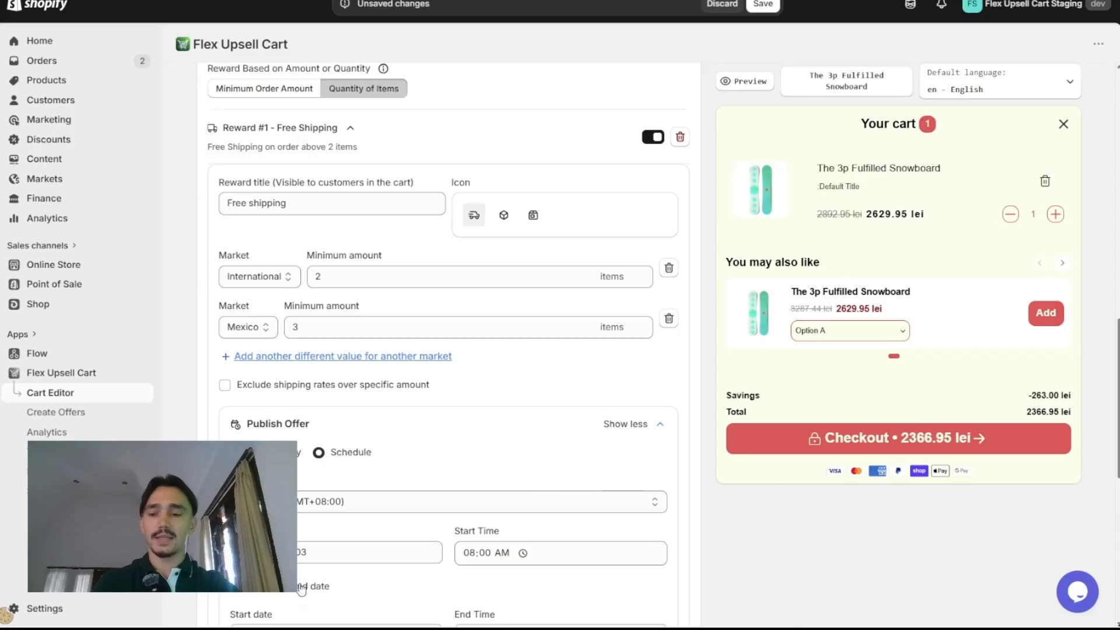
left_click(300, 580)
left_click(238, 452)
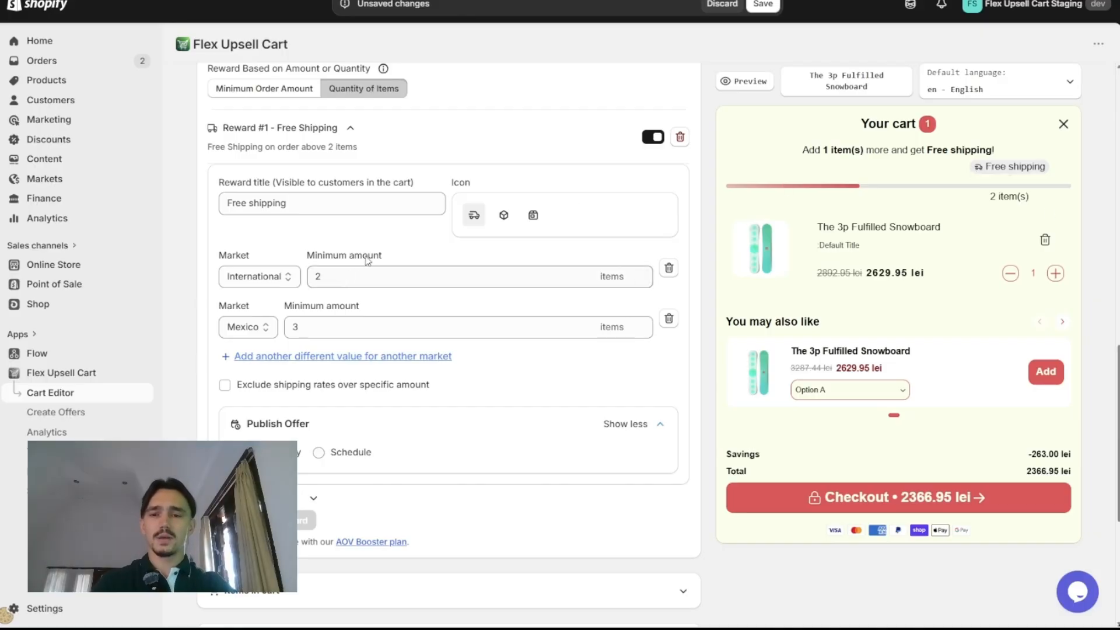
Step: Save the cart changes and preview the storefront, opening the cart from the sticky bubble and the store header
left_click(763, 4)
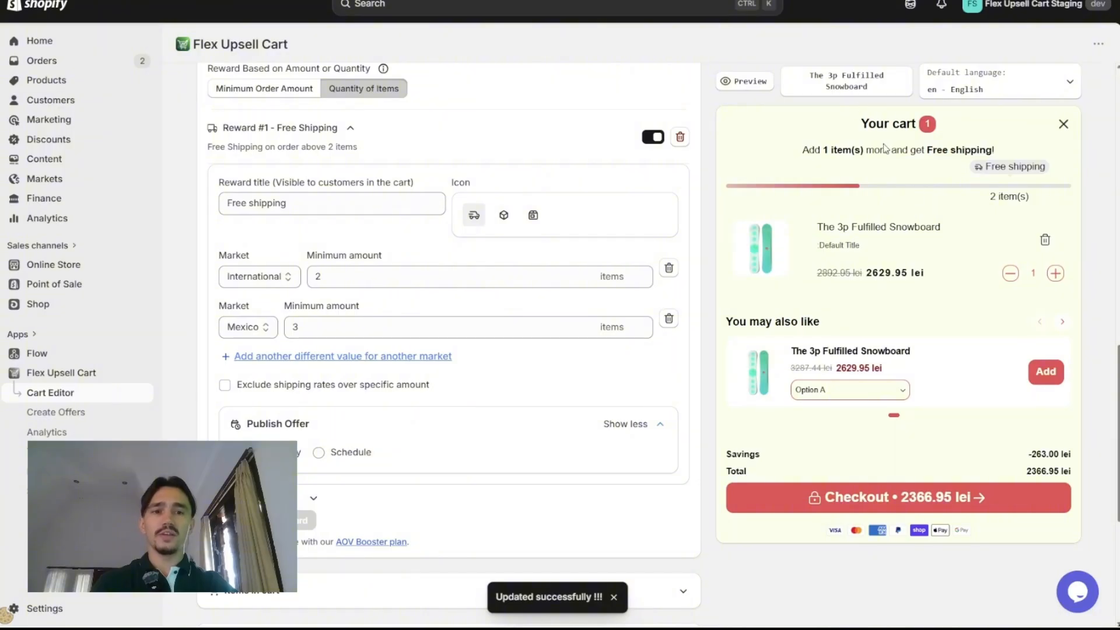
left_click(751, 80)
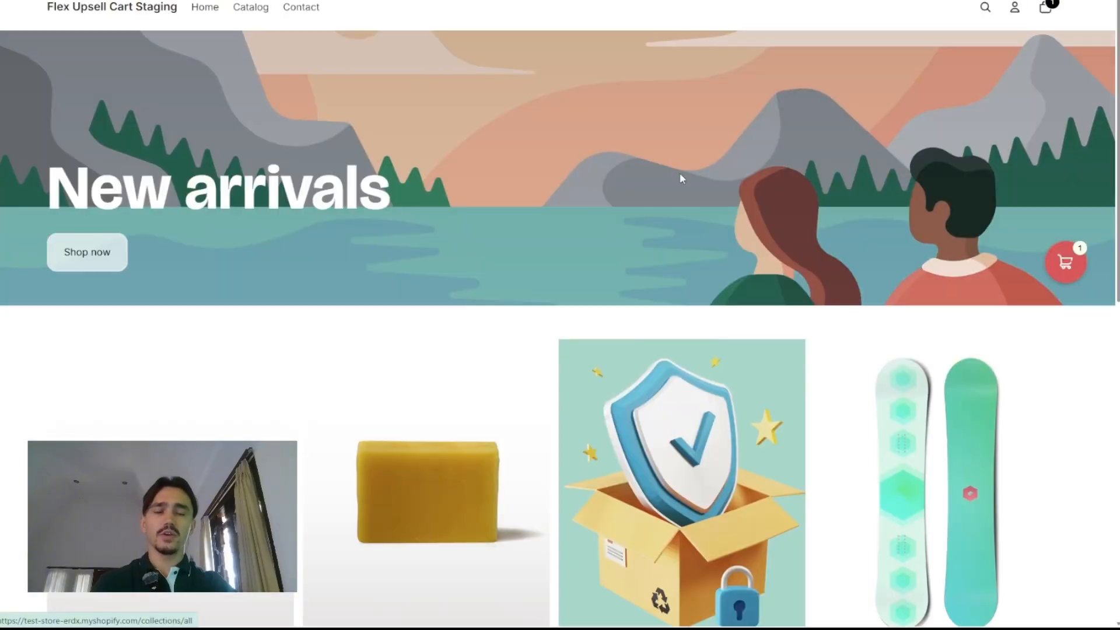
left_click(1067, 257)
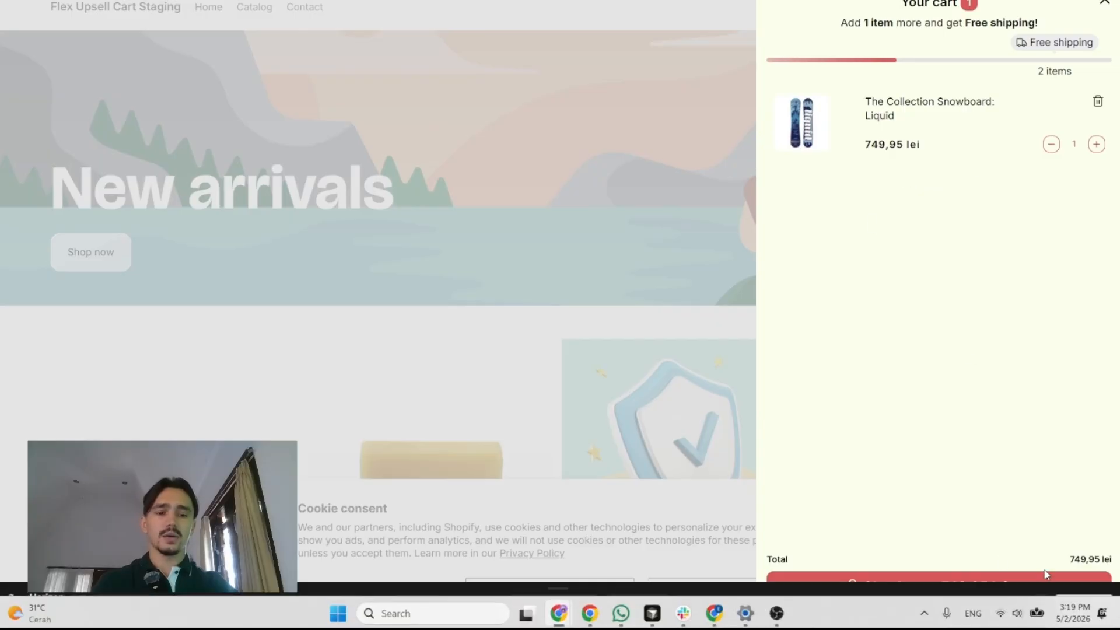
left_click(1043, 608)
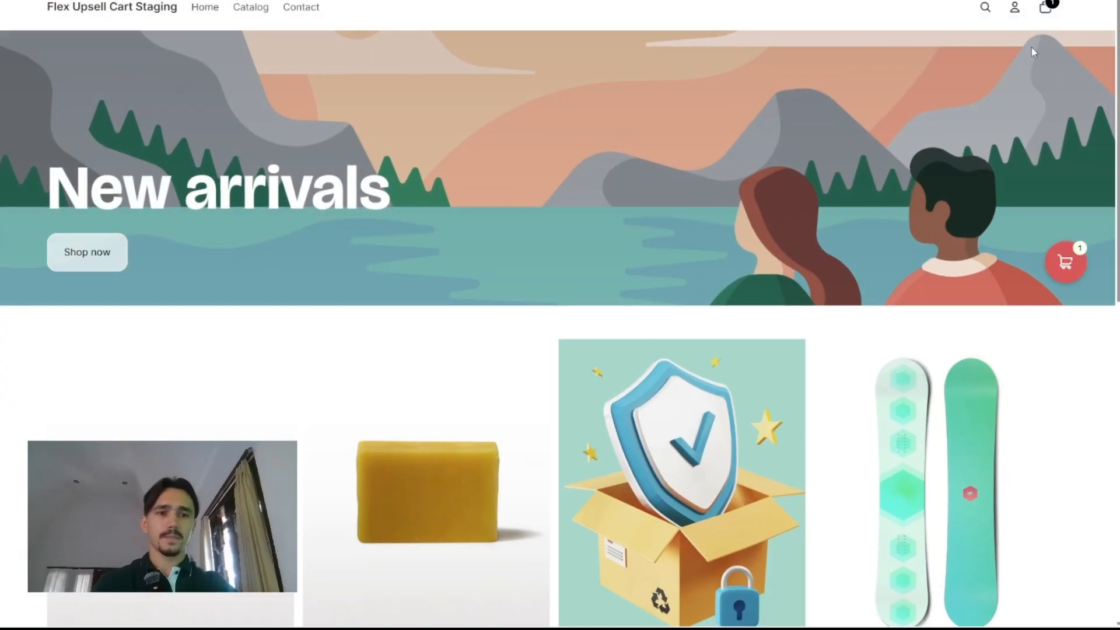
left_click(1048, 7)
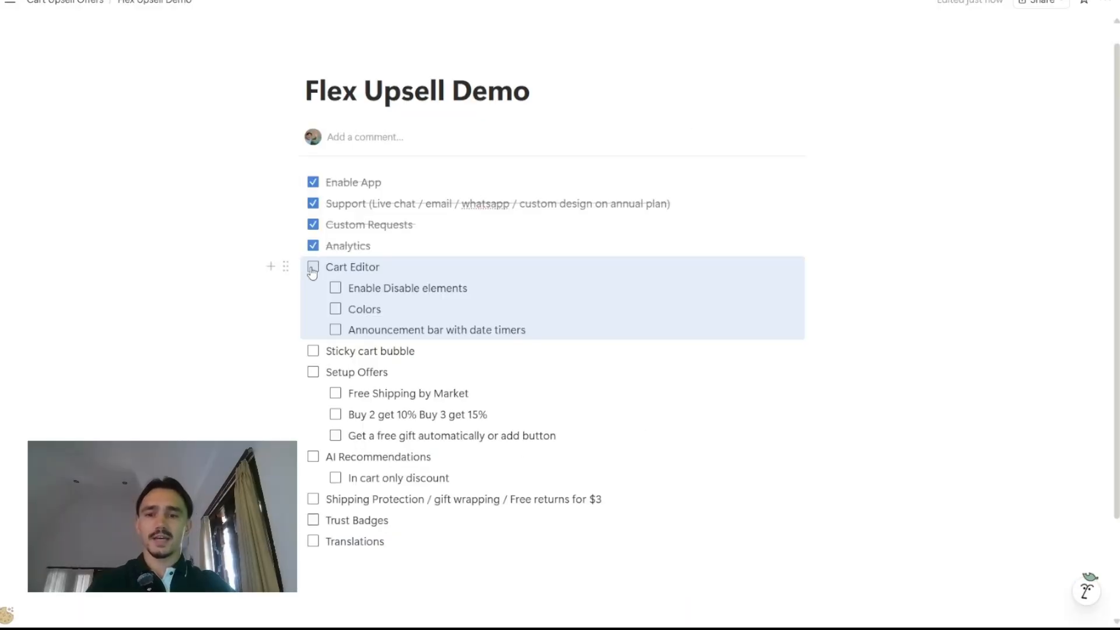
Step: Mark Cart Editor as done on the Flex Upsell Demo checklist, and enable the Announcement Bar & Timer in the Cart Editor
left_click(313, 268)
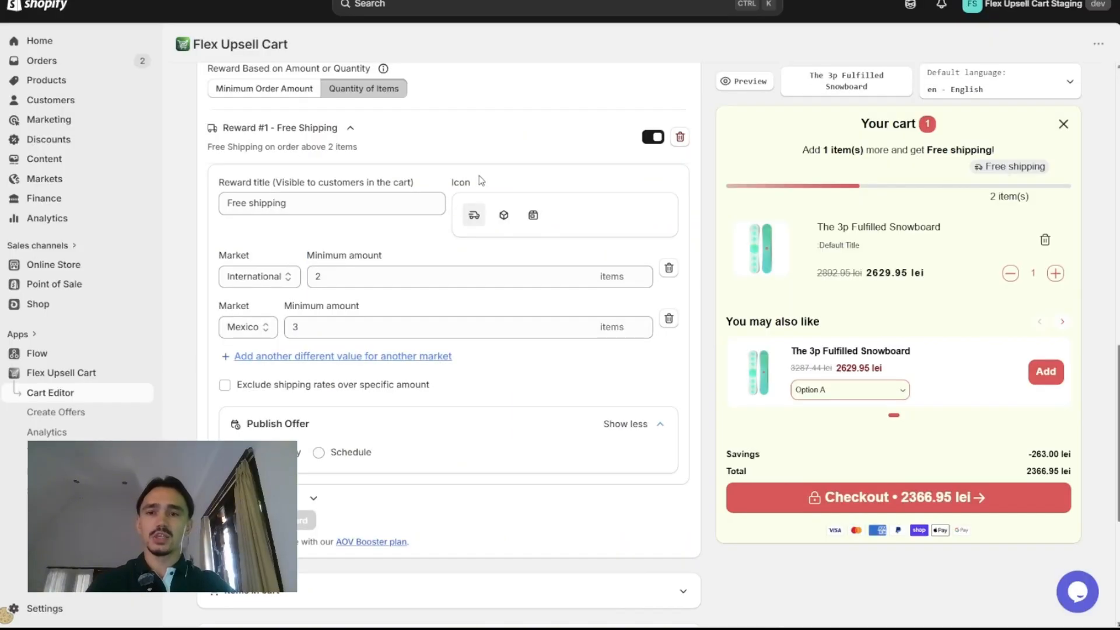
scroll(479, 177, "up", 7)
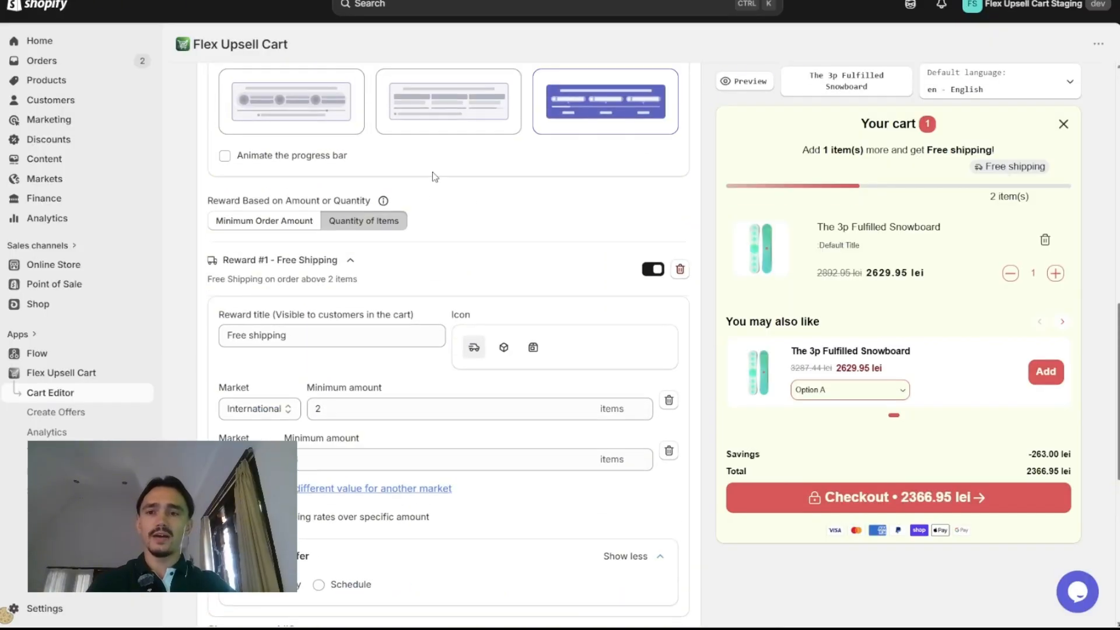
scroll(351, 162, "up", 3)
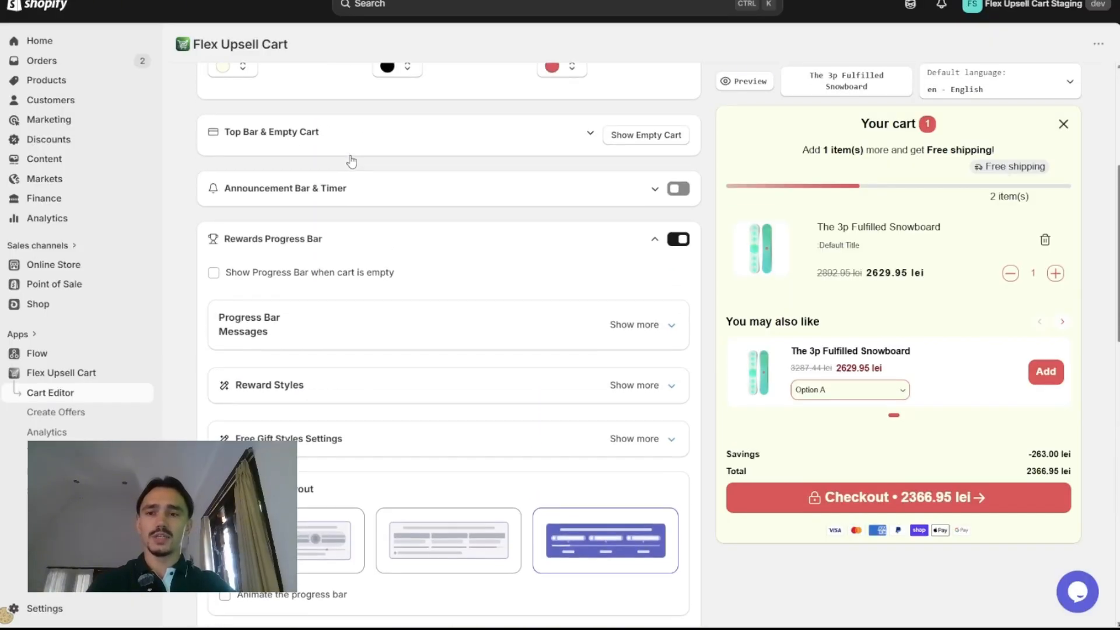
left_click(649, 244)
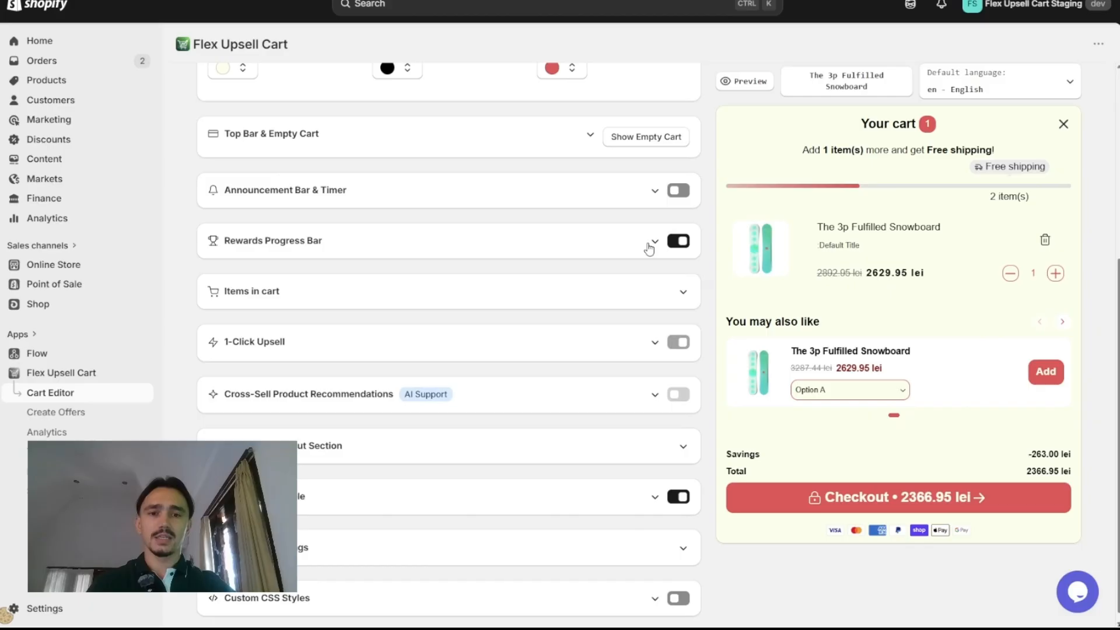
left_click(679, 192)
left_click(654, 192)
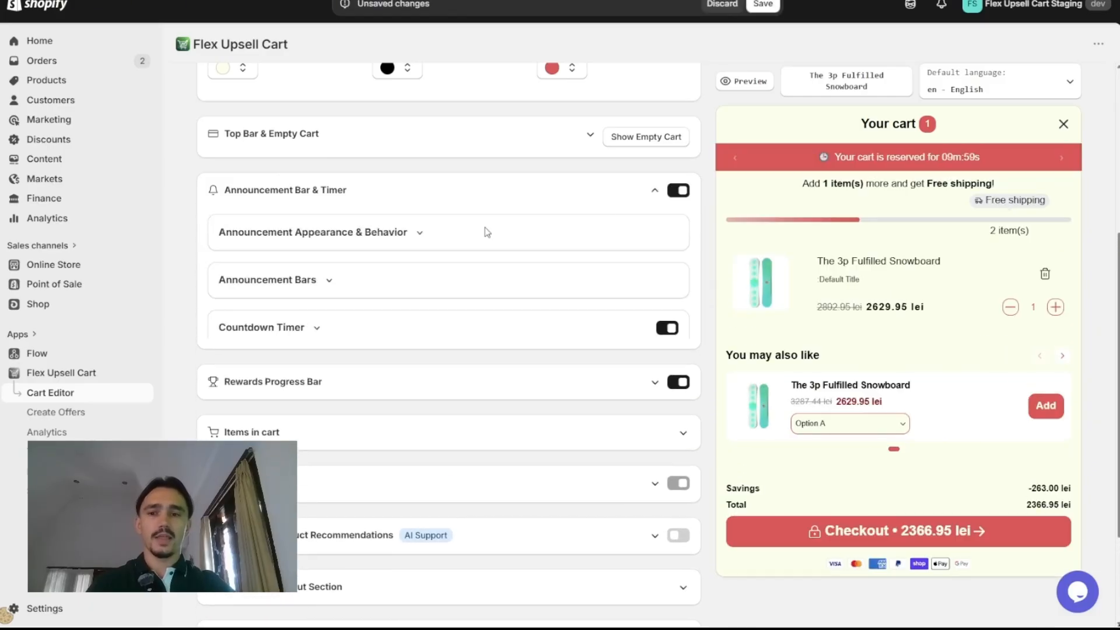
Step: Review the Announcement Appearance & Behavior options and the settings of Announcement Bar #1
left_click(416, 234)
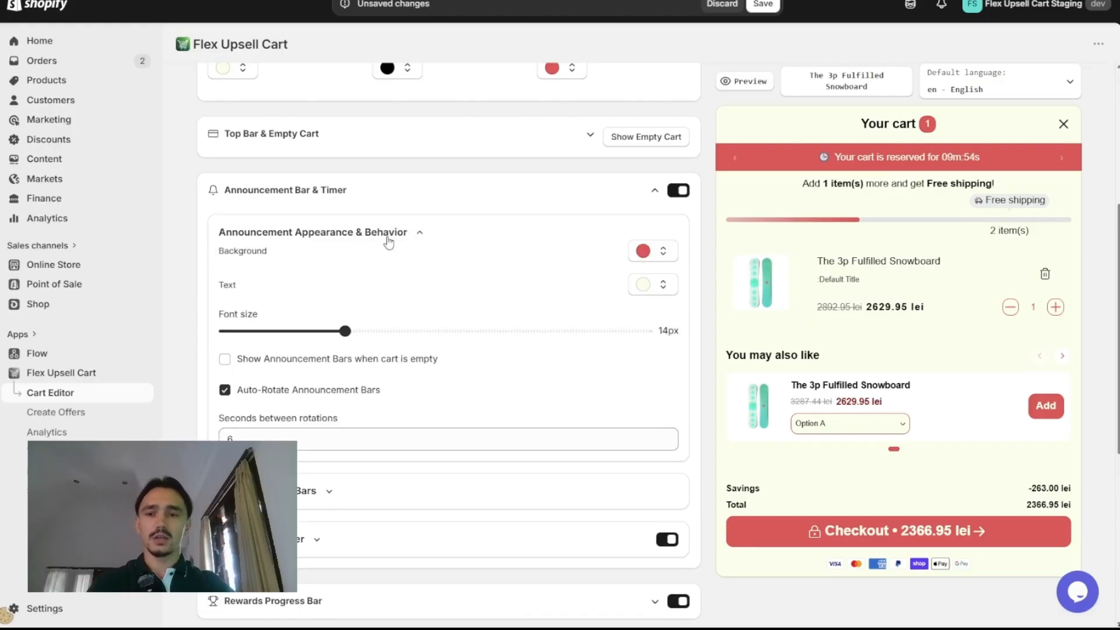
left_click(388, 240)
left_click(305, 281)
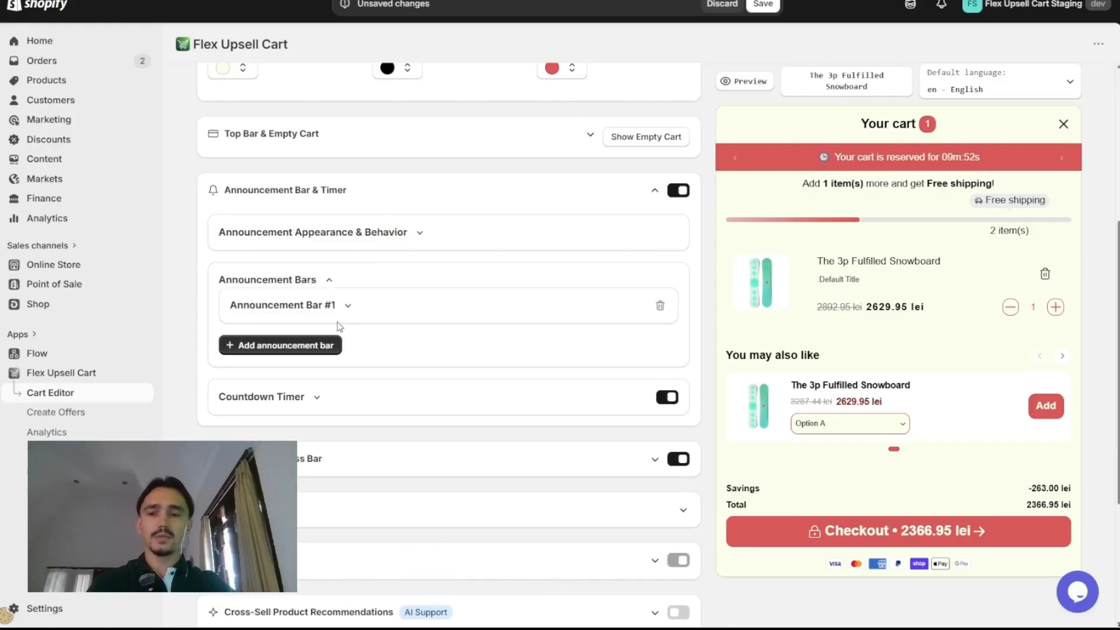
left_click(337, 315)
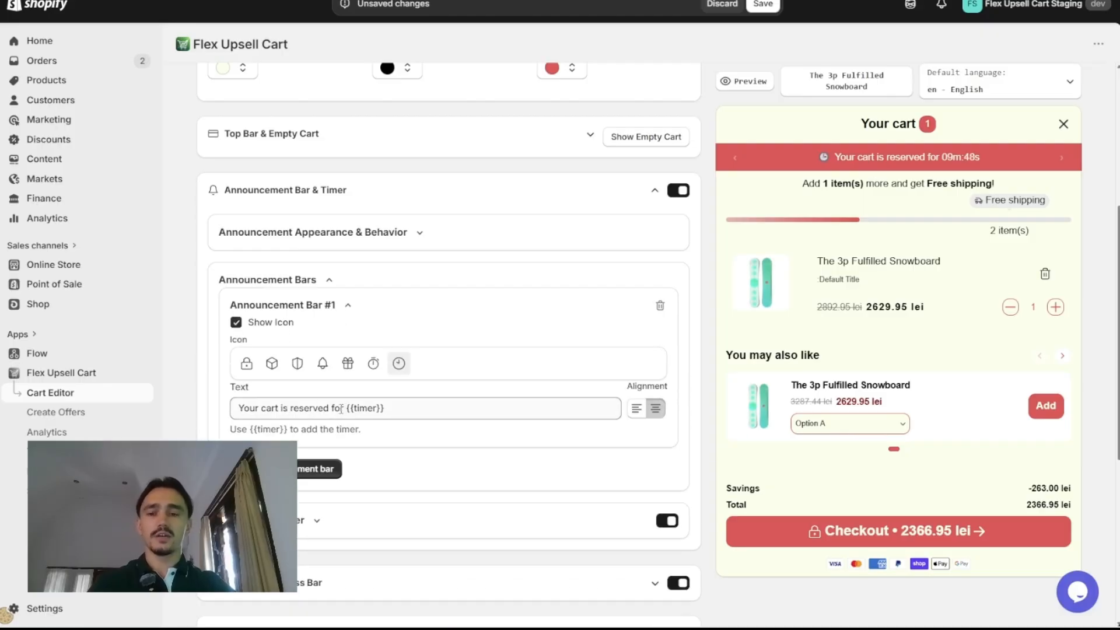
Step: Switch the countdown timer to Specific Date and enter an end date and time, with 59 minutes and PM
scroll(344, 408, "down", 4)
left_click(321, 280)
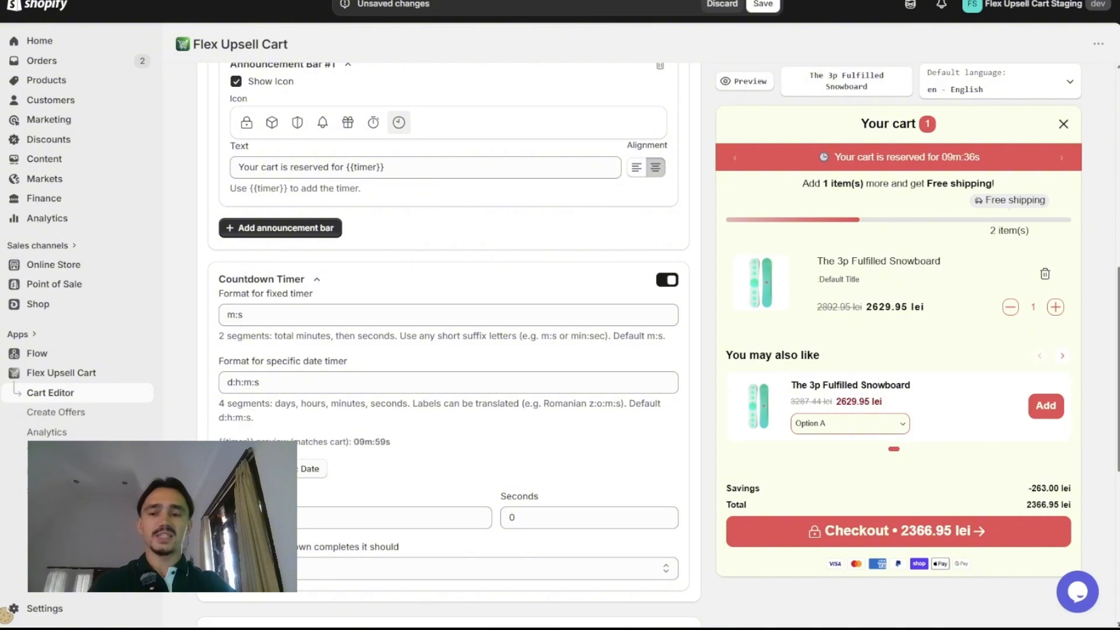
left_click(303, 469)
scroll(303, 470, "down", 1)
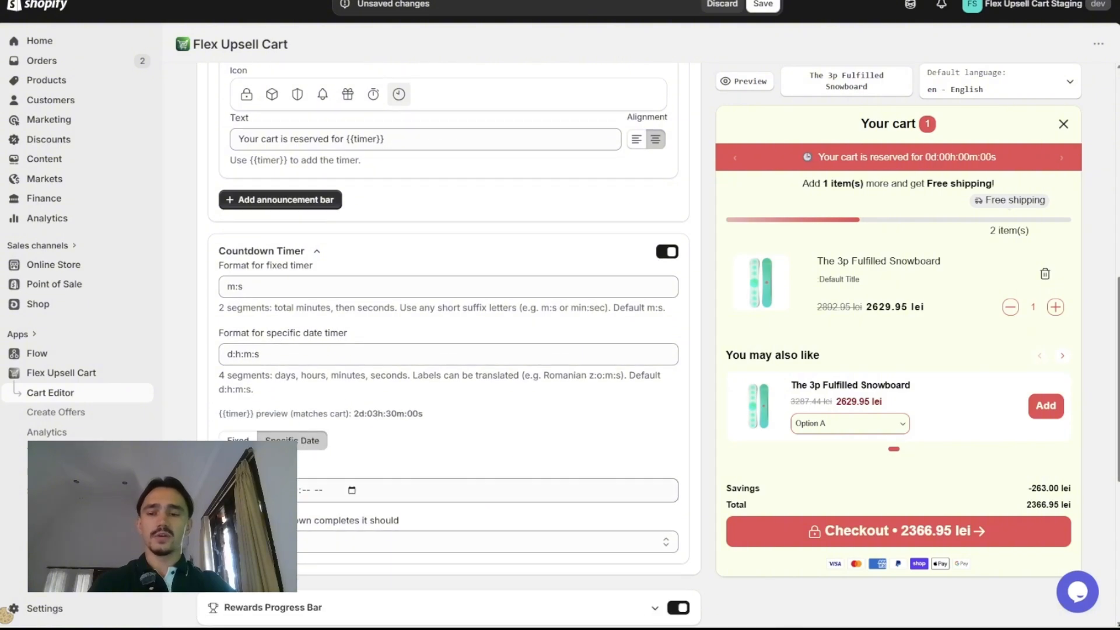
left_click(263, 490)
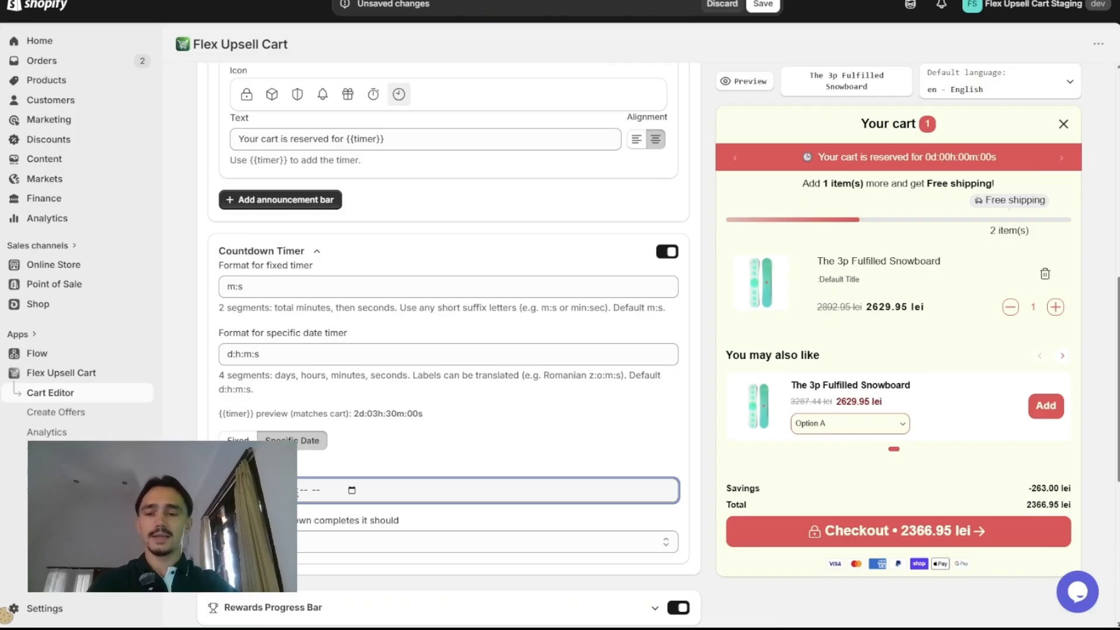
type("59p")
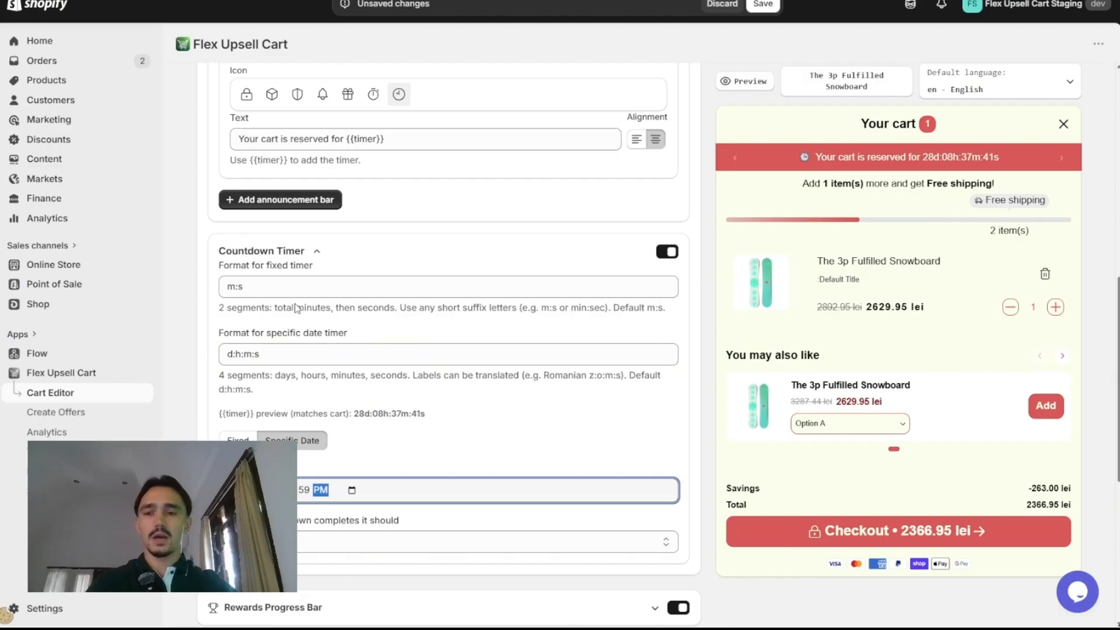
Step: Change Announcement Bar #1's text to "Free Shipping Ends in {{timer}}" and set the countdown timer to Fixed
scroll(319, 258, "up", 1)
left_click(346, 210)
left_click_drag(345, 210, 197, 217)
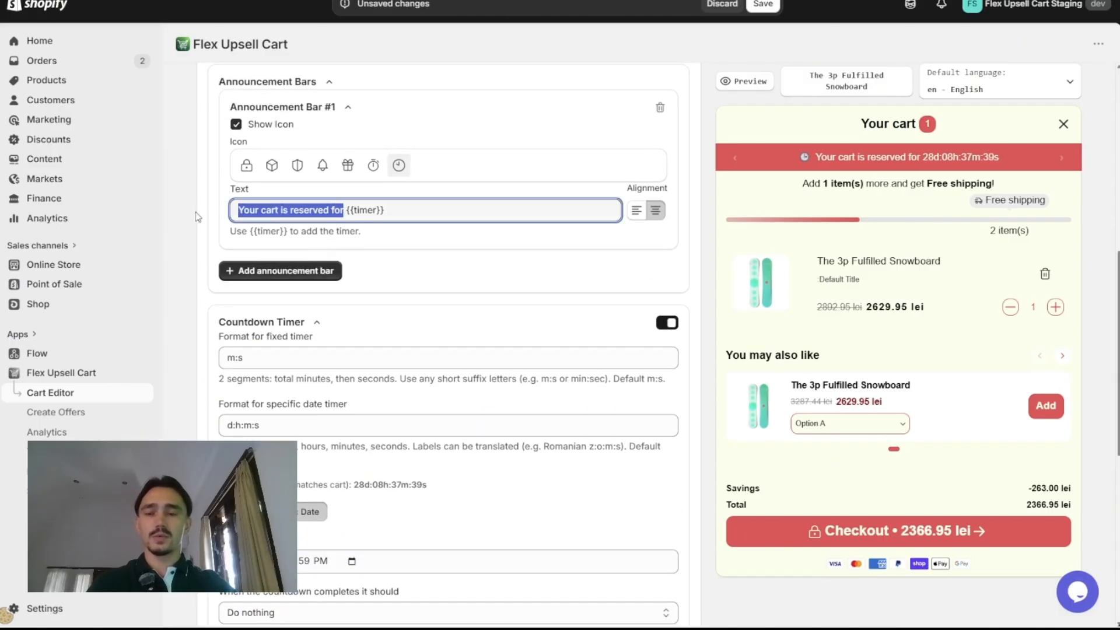
key("BackSpace")
type("Free")
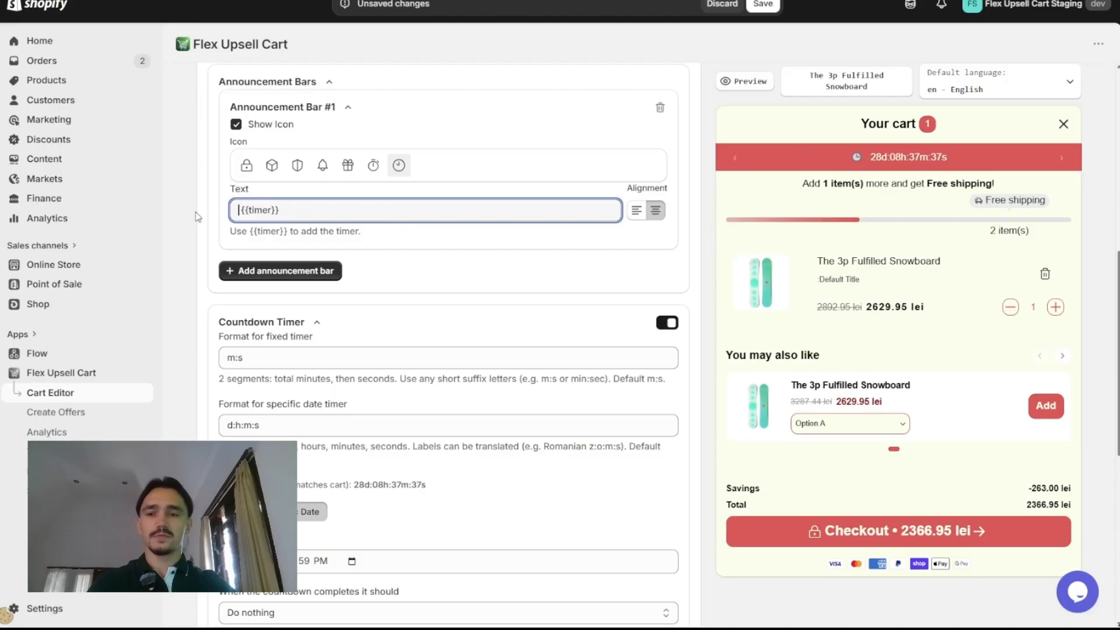
type(" Shipping")
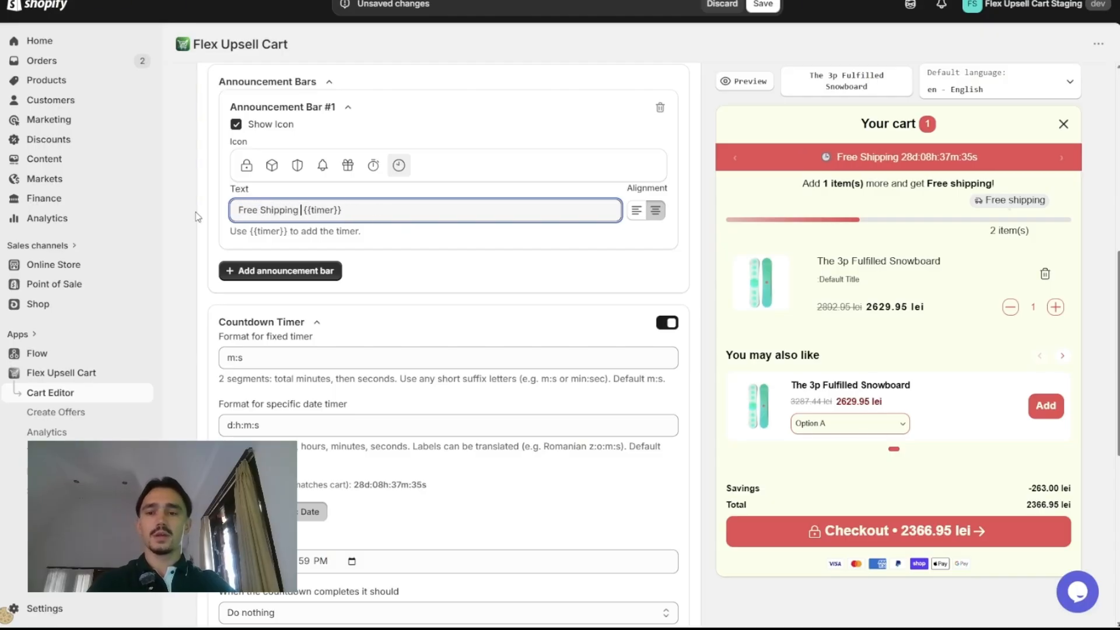
type(" Ends in")
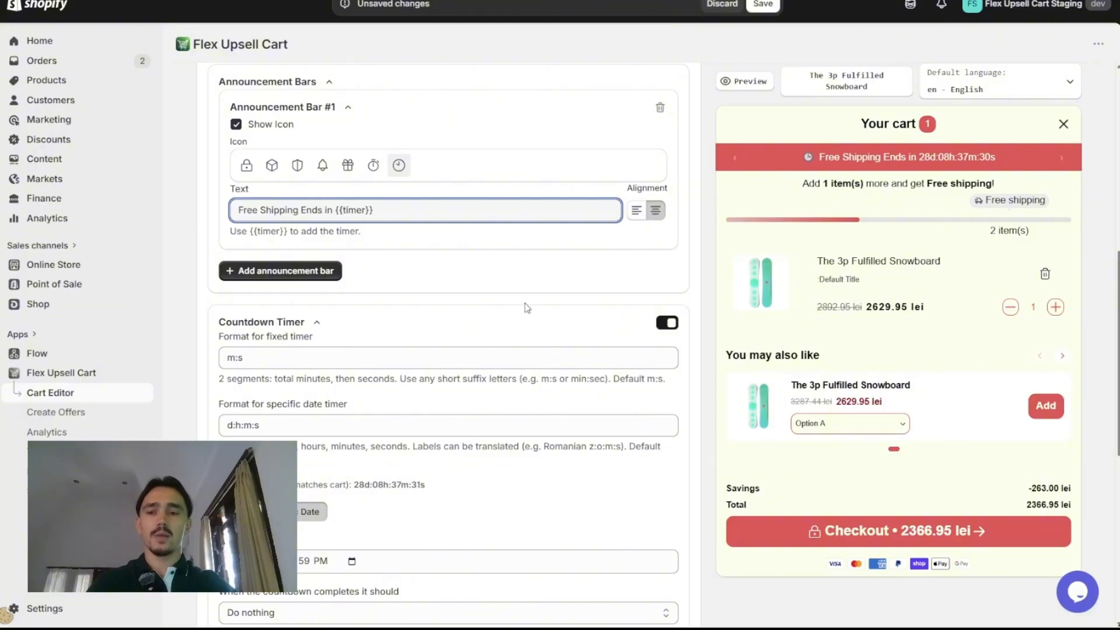
left_click(263, 511)
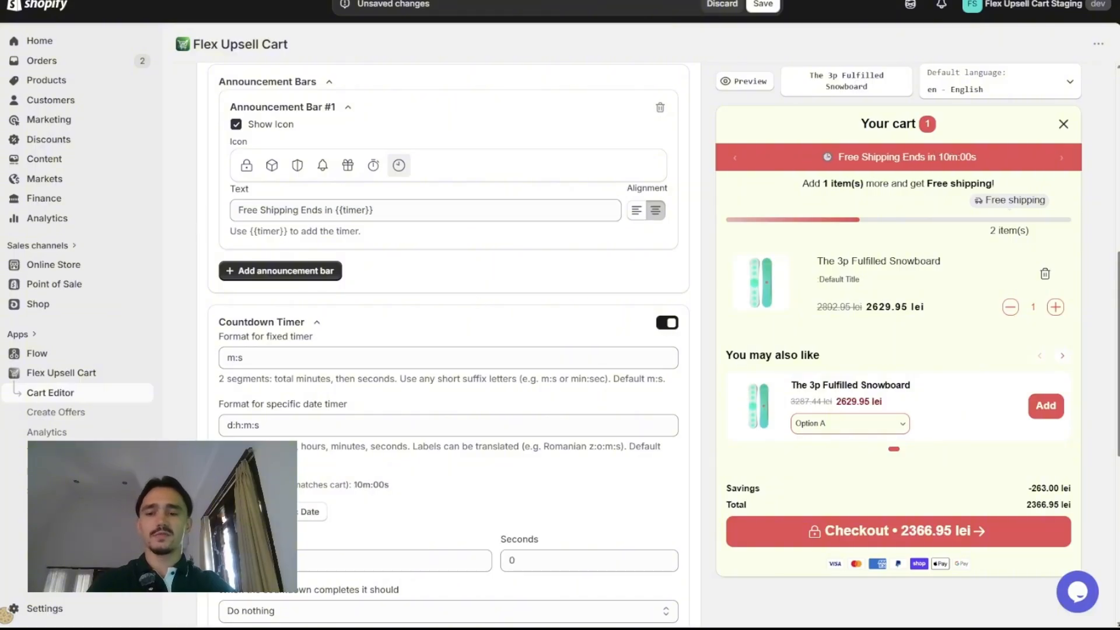
Step: Set the countdown timer to Specific Date, and mark the three Cart Editor sub-items as done on the Flex Upsell Demo checklist
left_click(301, 516)
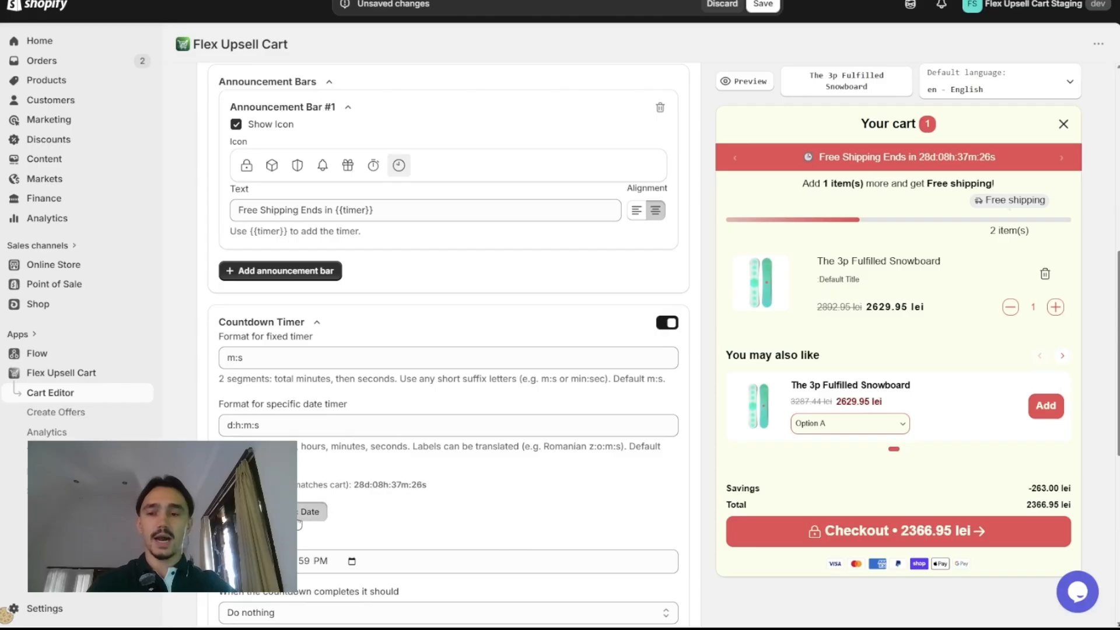
scroll(385, 399, "up", 1)
key("alt+Tab")
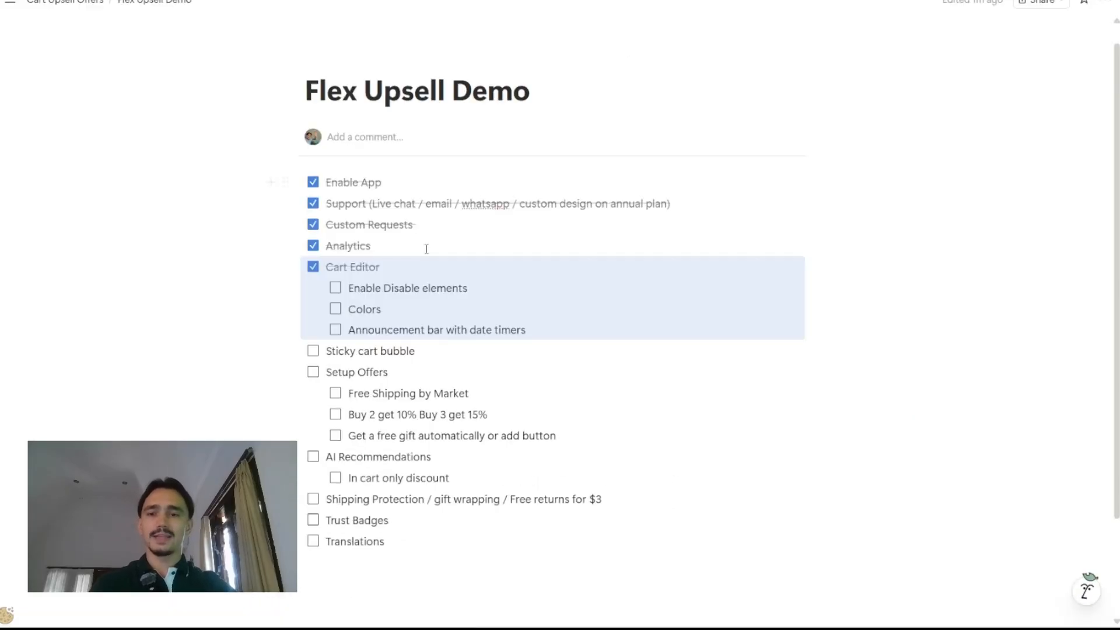
left_click(336, 288)
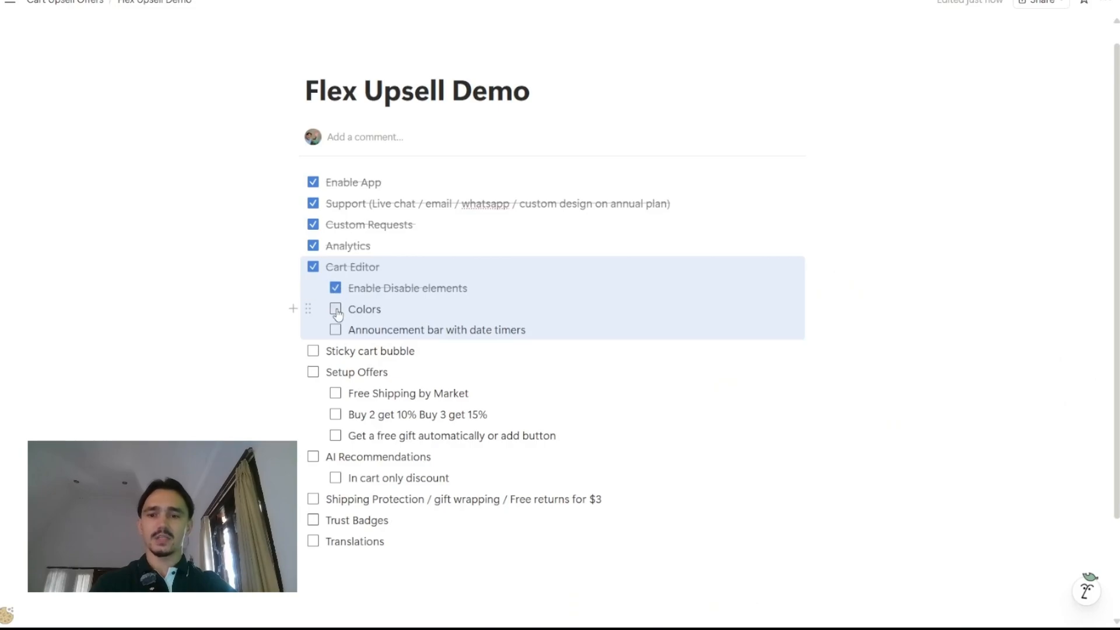
left_click(336, 310)
left_click(336, 331)
Step: Close the cart drawer on the storefront to view the sticky cart bubble, and return to the Cart Editor
key("alt+Tab")
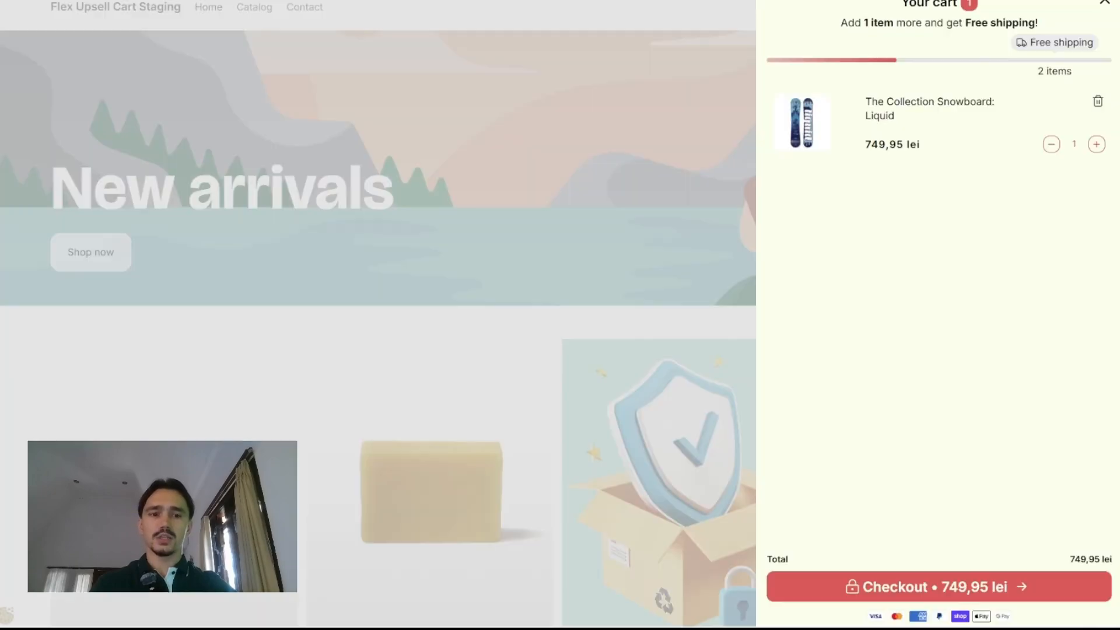
left_click(601, 292)
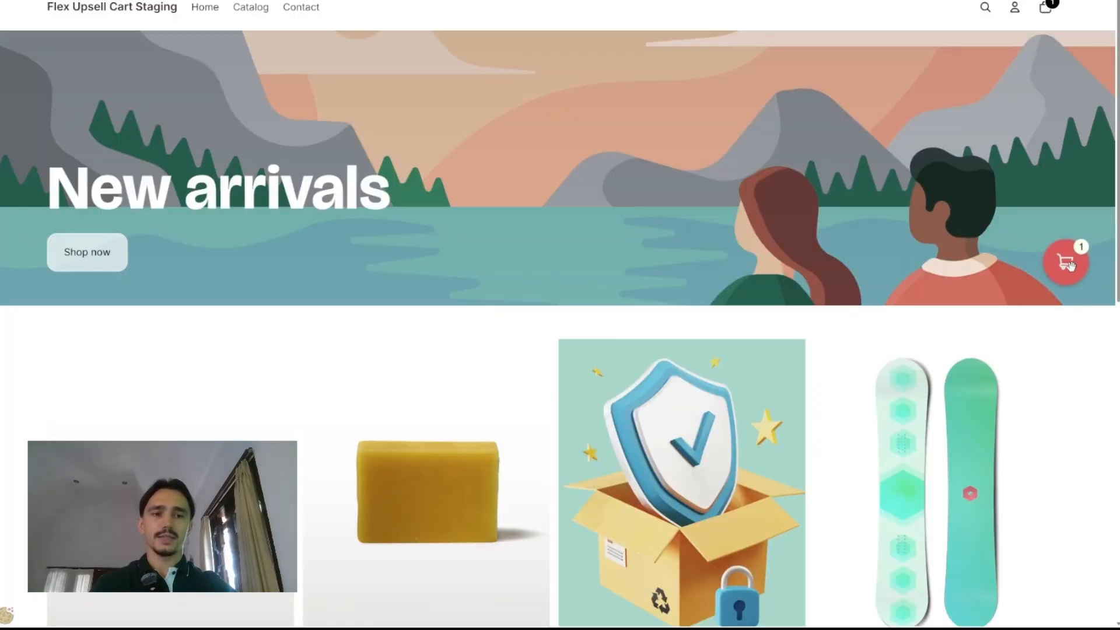
key("alt+Tab")
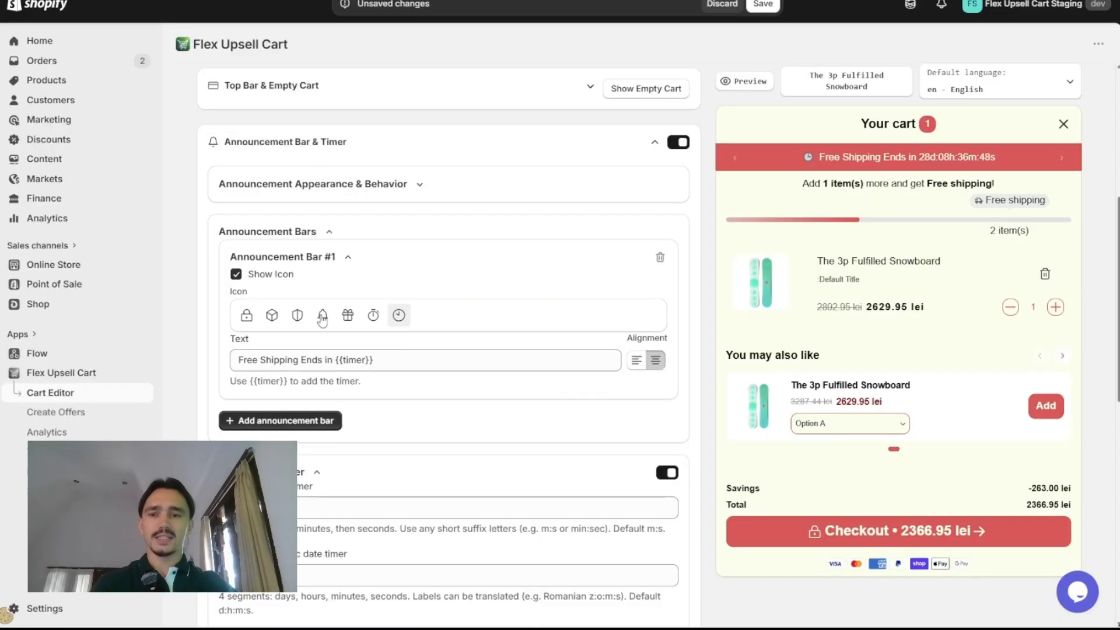
Step: Collapse the Announcement Bar & Timer section, and give the sticky cart bubble the third icon style with a 26px desktop icon size
scroll(616, 164, "up", 1)
left_click(628, 175)
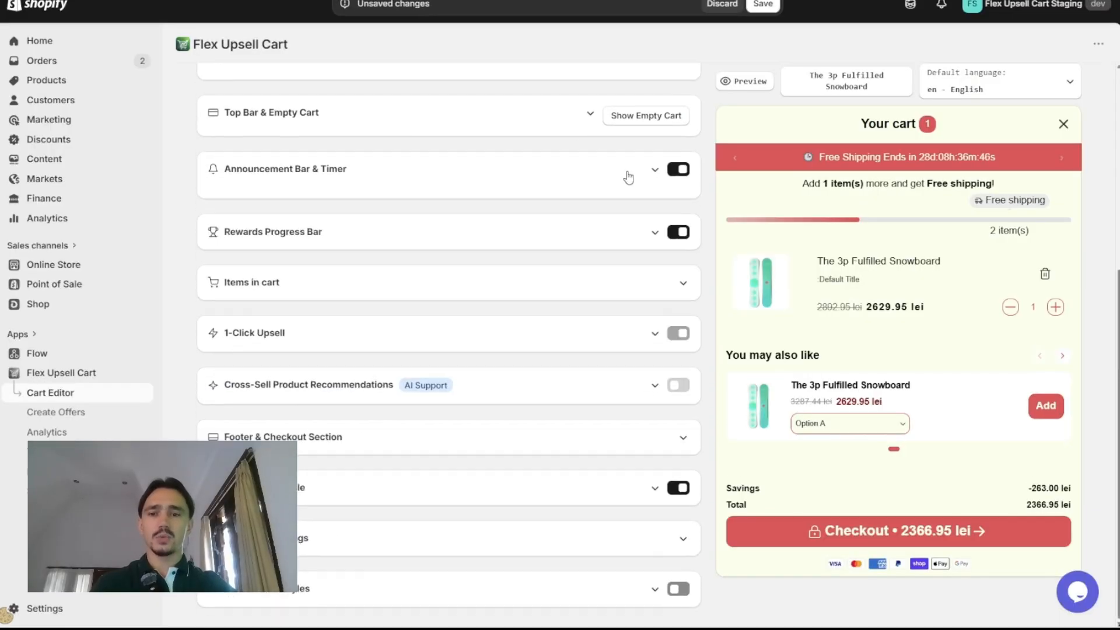
left_click(302, 493)
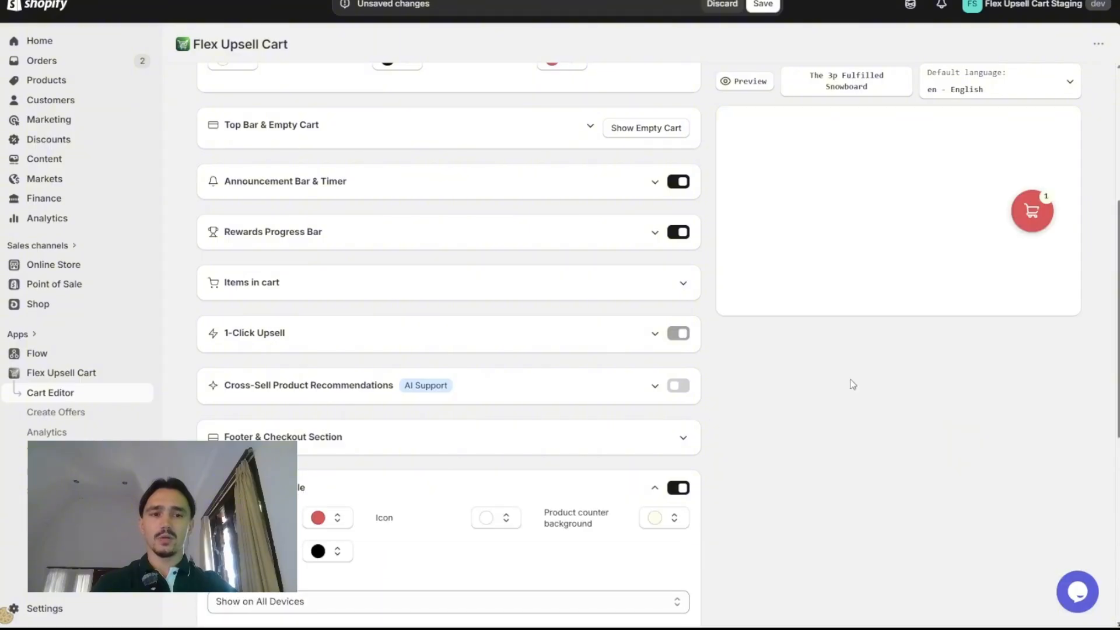
scroll(877, 348, "down", 4)
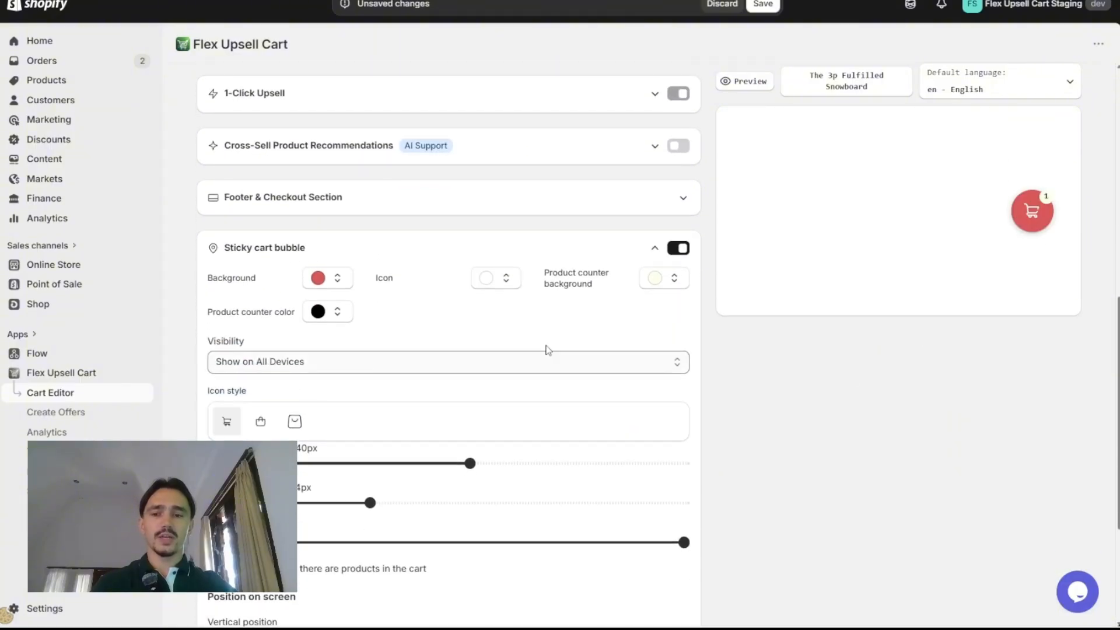
left_click(261, 423)
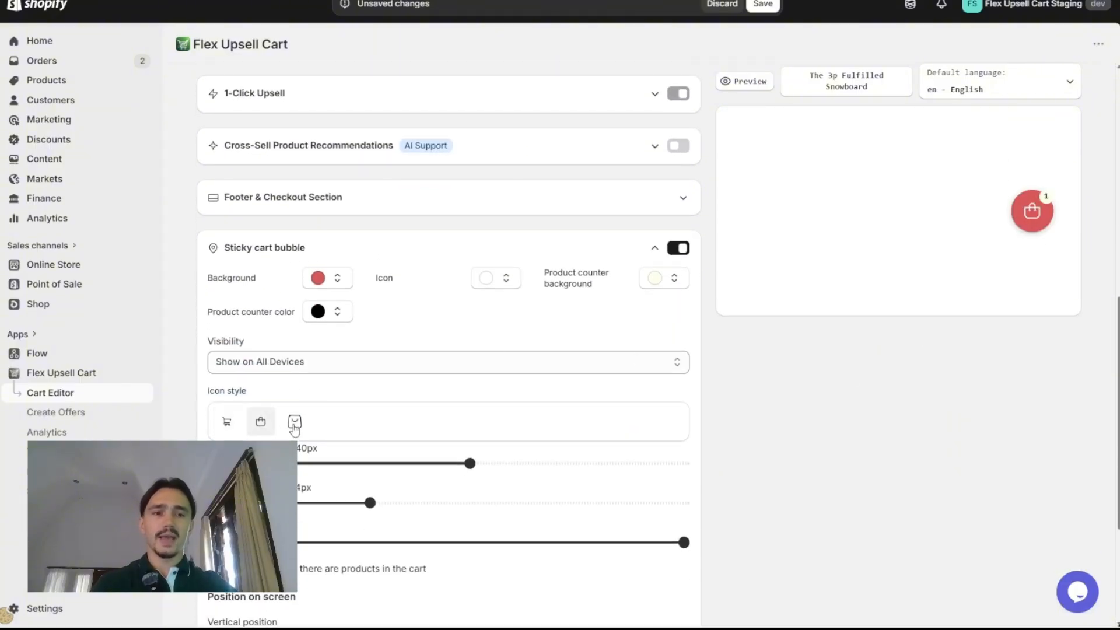
left_click(295, 422)
left_click_drag(464, 463, 320, 463)
Step: Switch the sticky cart bubble's visibility to Mobile Only and back to Show on All Devices
scroll(385, 406, "down", 1)
scroll(385, 406, "down", 1)
left_click(280, 309)
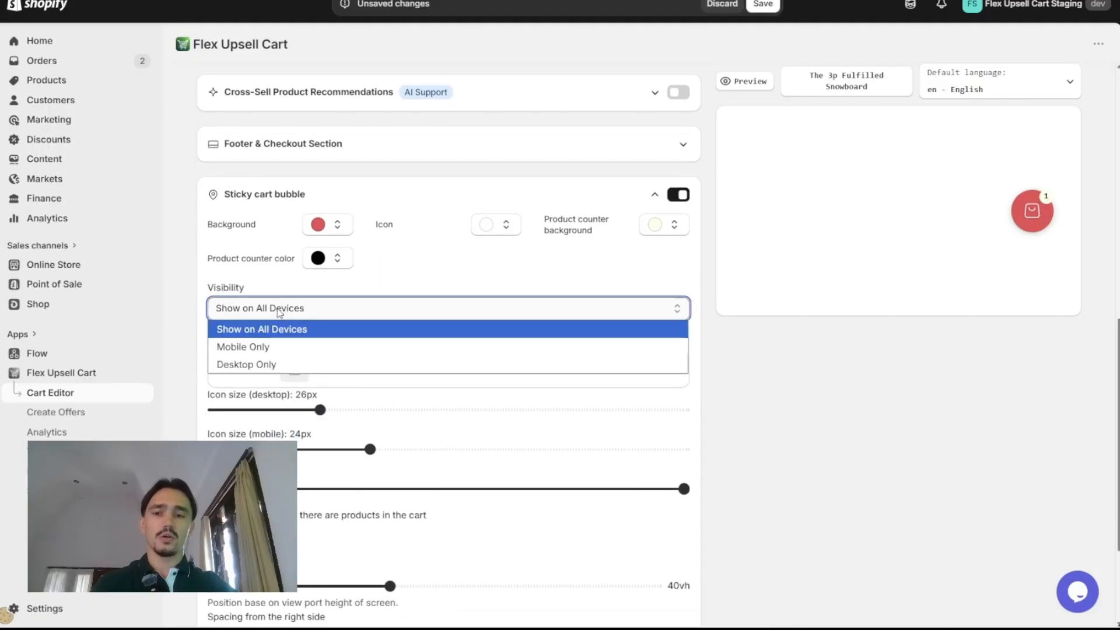
left_click(269, 349)
left_click(298, 312)
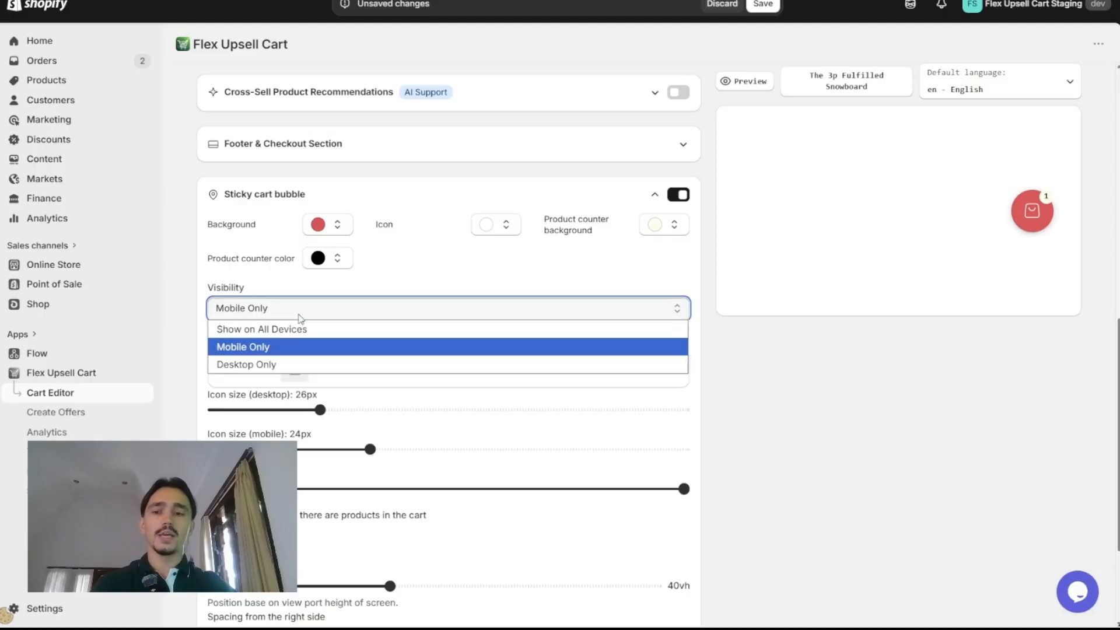
left_click(297, 329)
Step: Enable the option to show the sticky cart bubble only when there are products in the cart, and disable it again
scroll(274, 408, "down", 3)
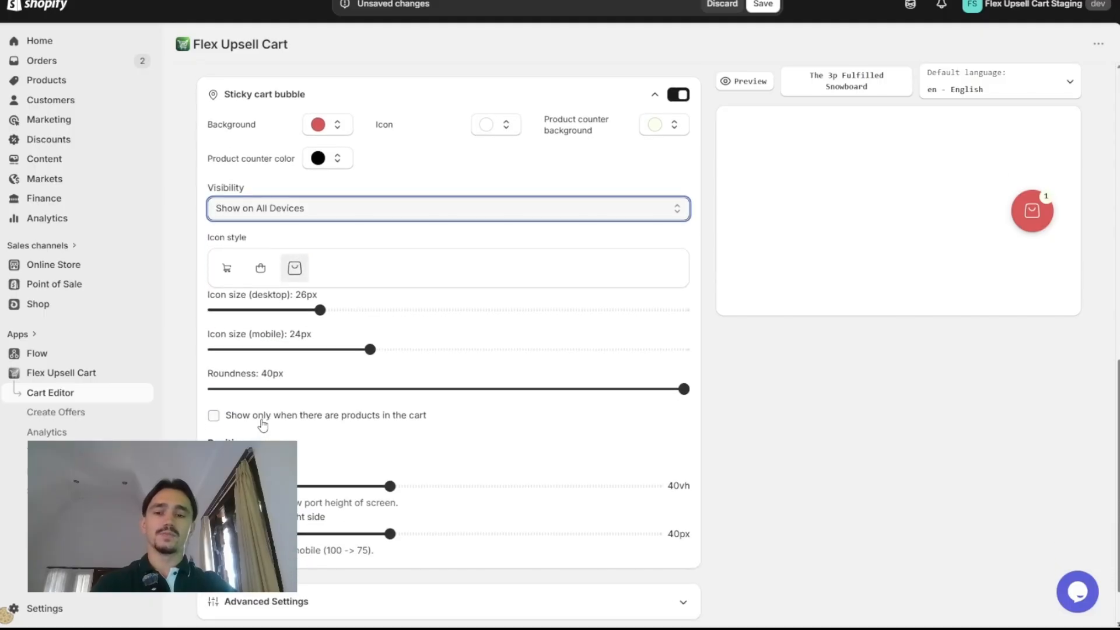
left_click(282, 425)
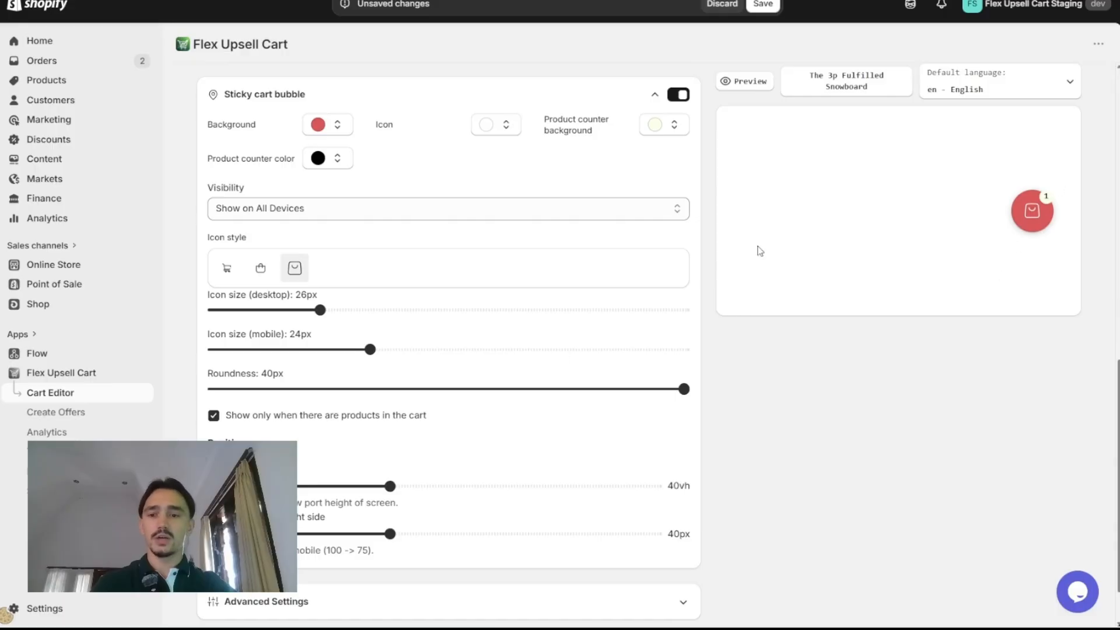
left_click(378, 418)
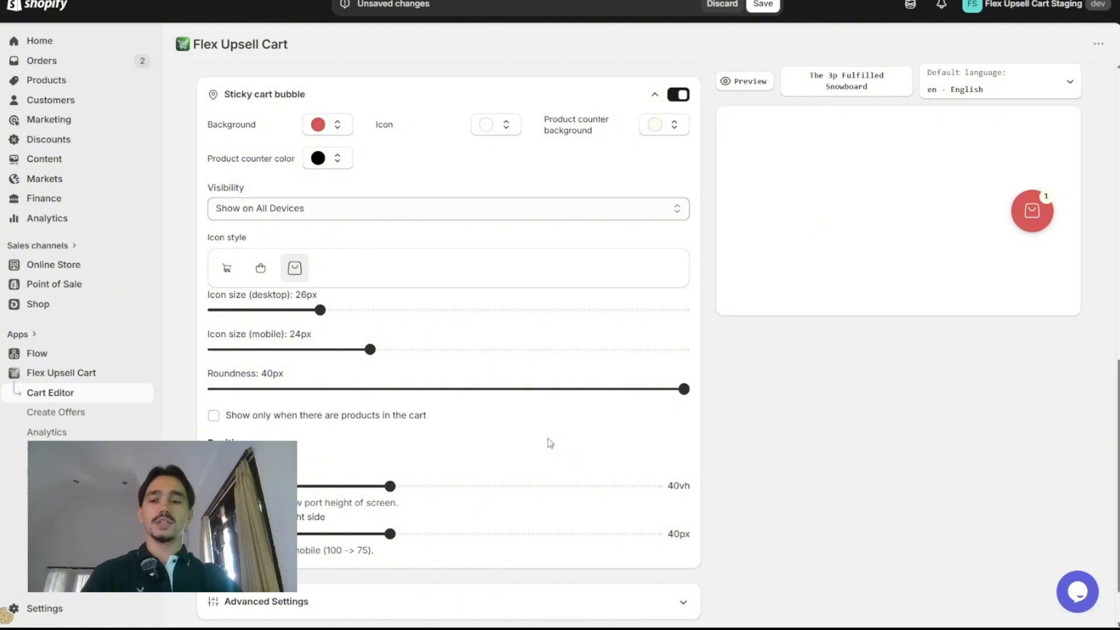
Step: Mark Sticky cart bubble, Setup Offers and Free Shipping by Market as done on the Flex Upsell Demo checklist
key("alt+Tab")
left_click(313, 351)
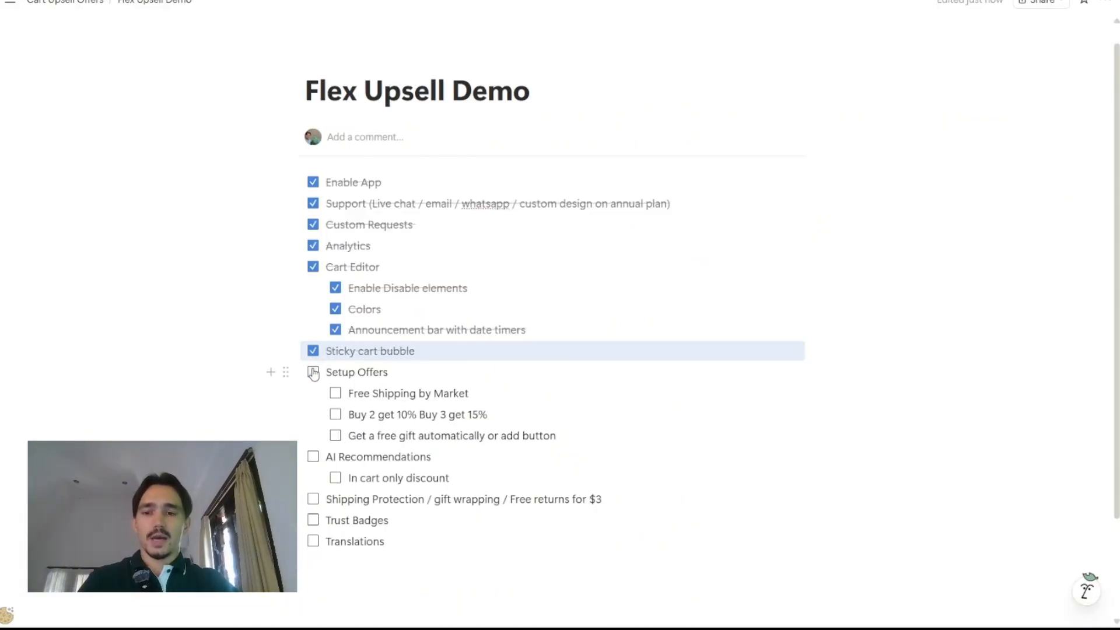
left_click(313, 372)
left_click(336, 395)
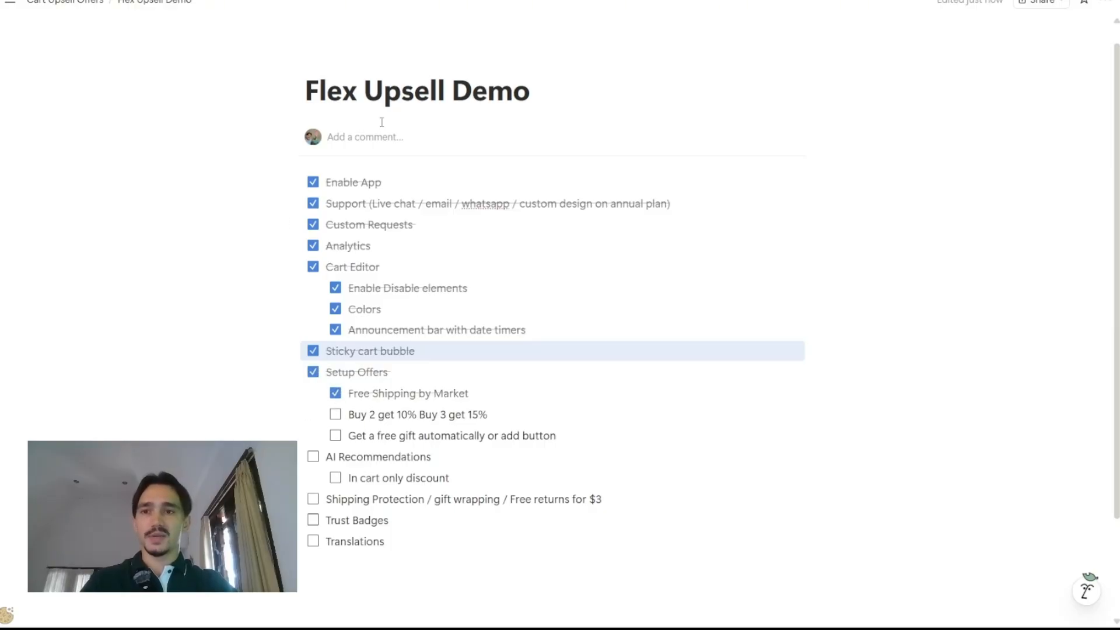
Step: Return to the Cart Editor and add an Order Discount as reward #2 of the Rewards Progress Bar, titled "10% off"
key("alt+Tab")
scroll(398, 238, "up", 5)
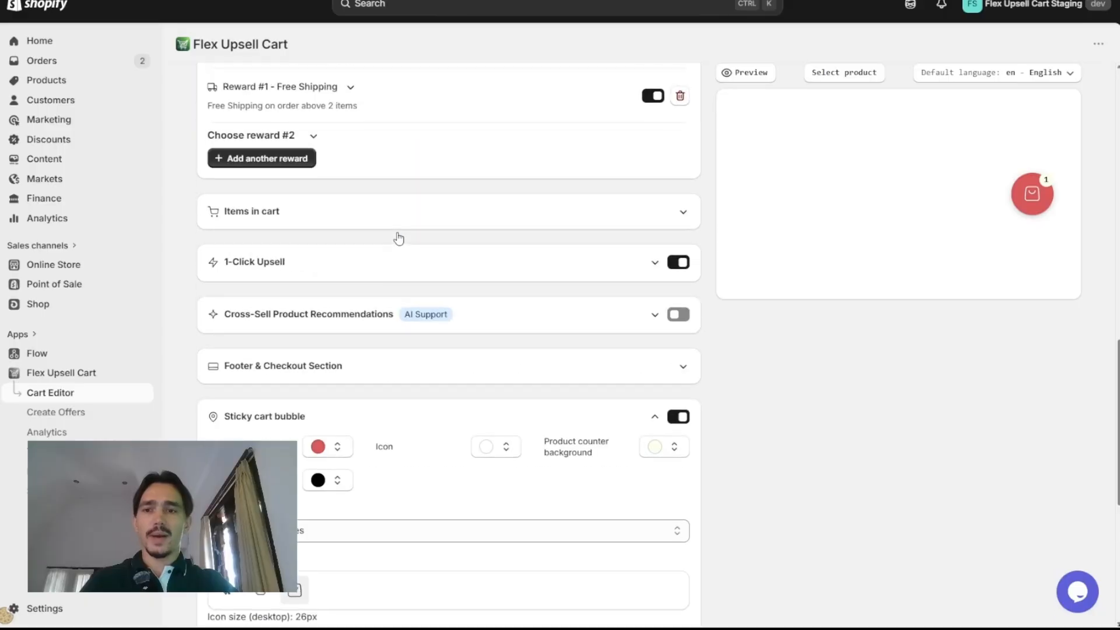
scroll(398, 238, "up", 7)
scroll(399, 239, "down", 5)
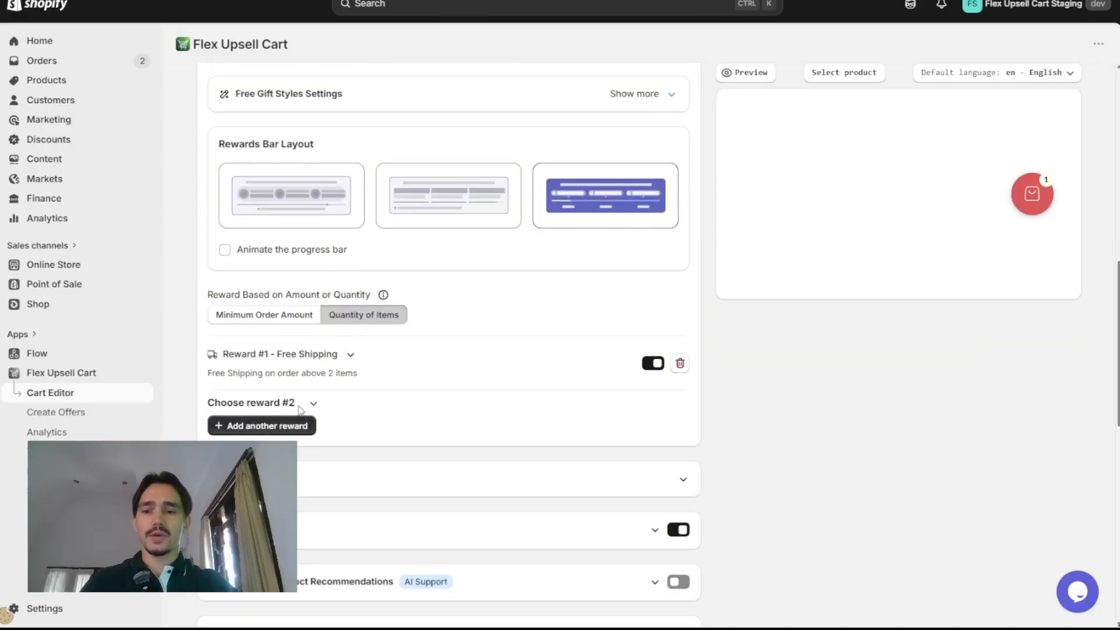
left_click(266, 427)
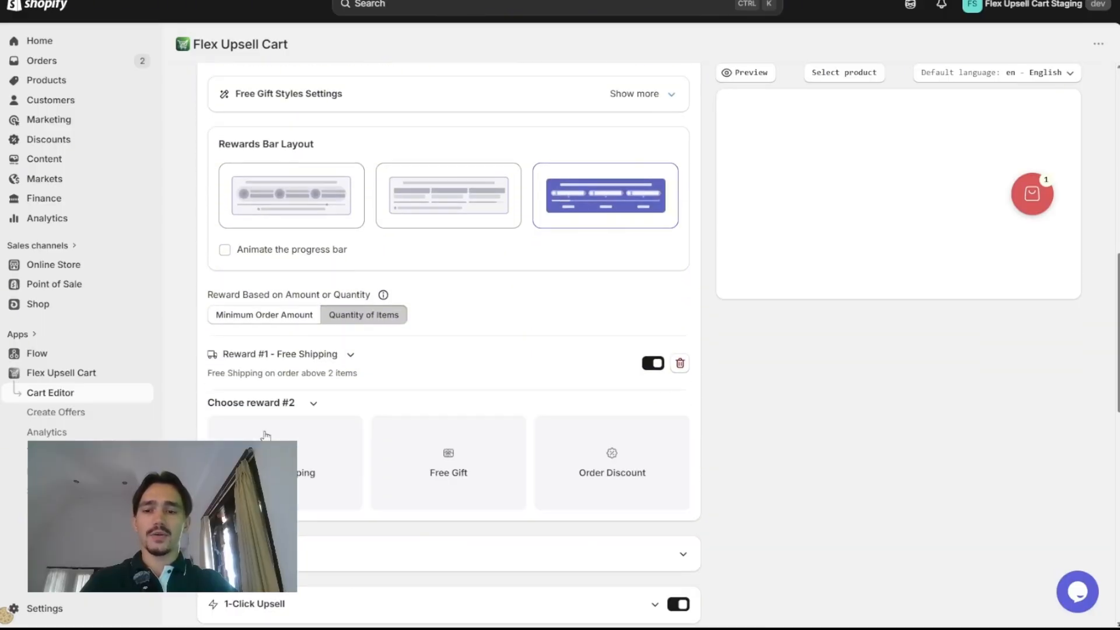
left_click(631, 442)
scroll(368, 461, "down", 1)
triple_click(356, 443)
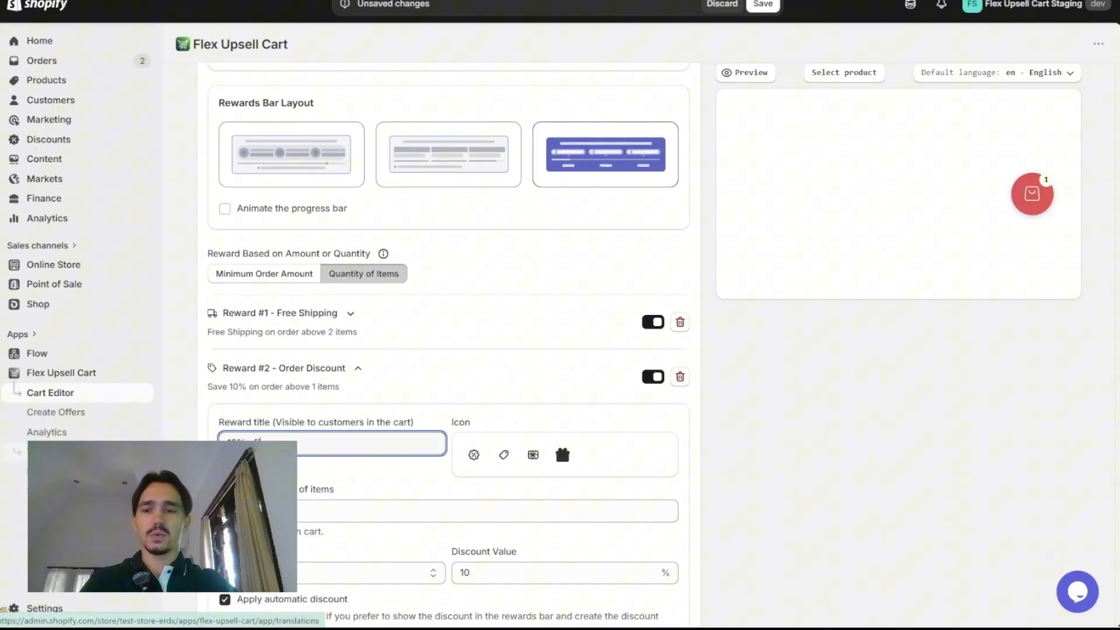
Step: Check the 10% off reward in the cart preview and set its minimum quantity of items to 3
scroll(517, 450, "down", 12)
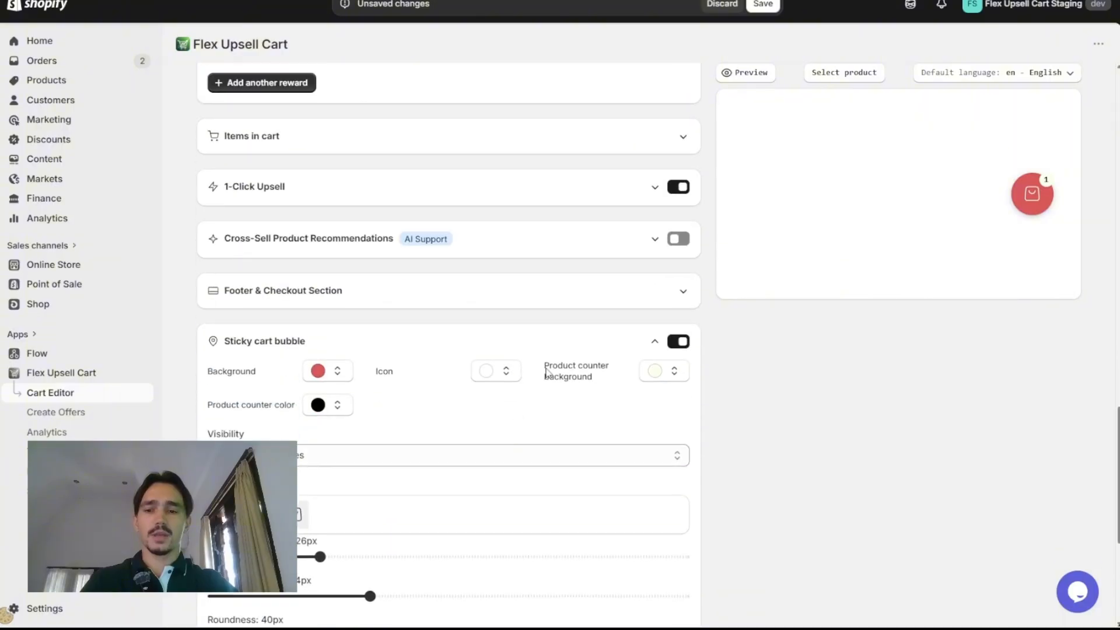
scroll(801, 295, "up", 3)
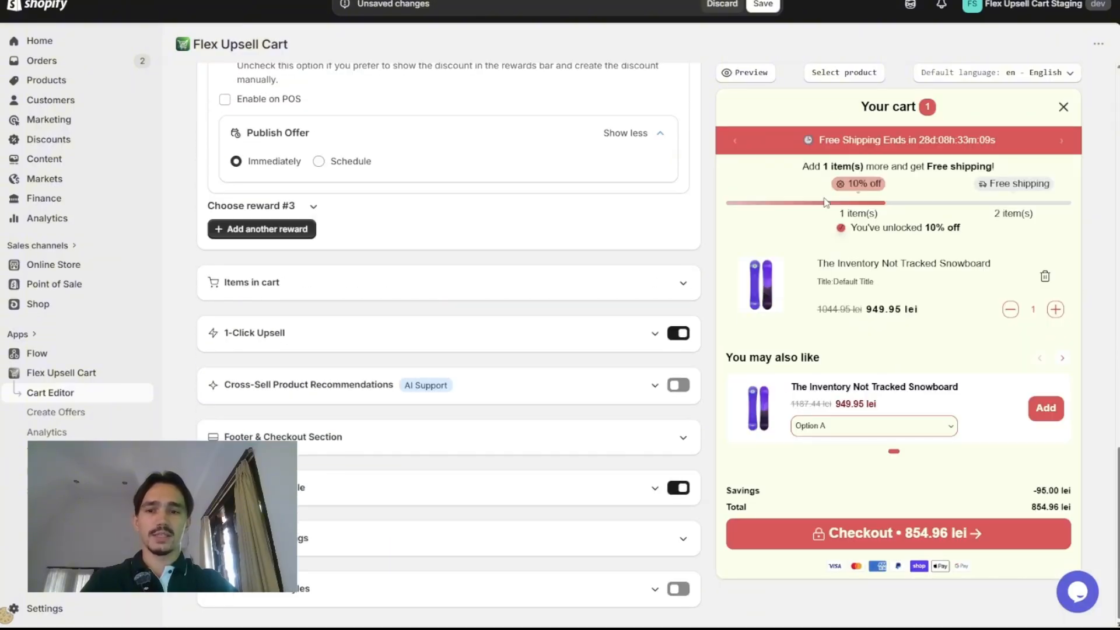
scroll(449, 323, "up", 5)
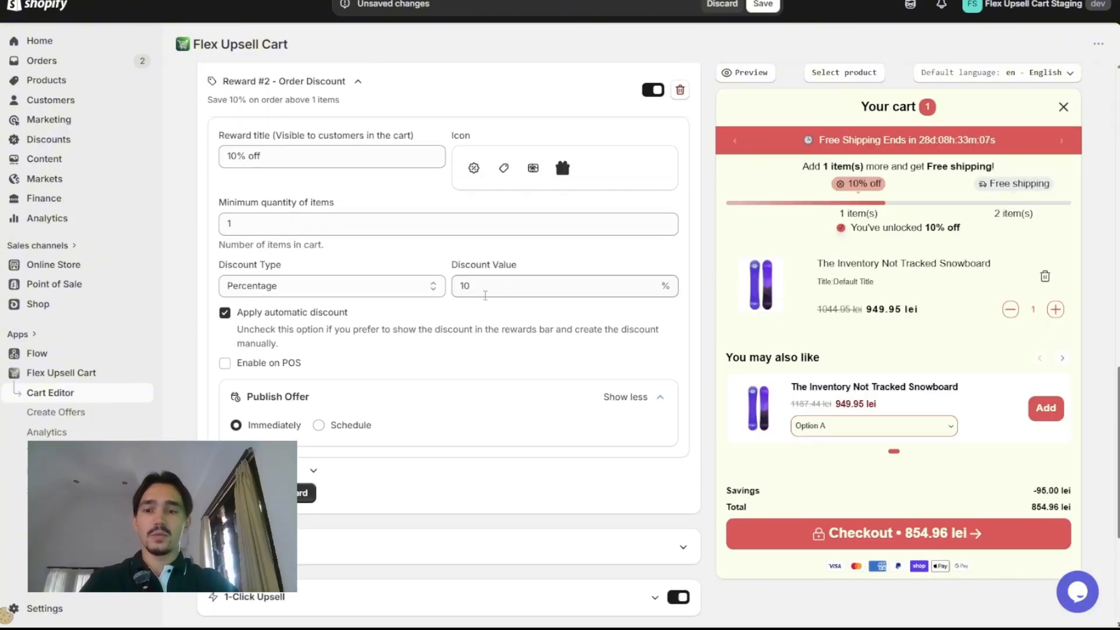
double_click(284, 226)
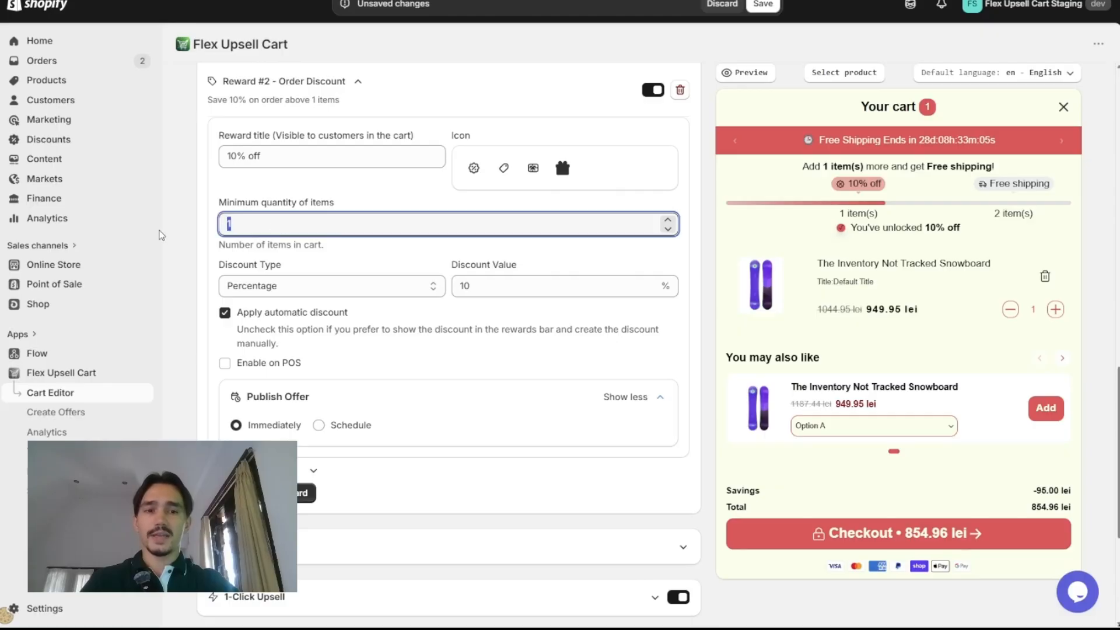
type("3")
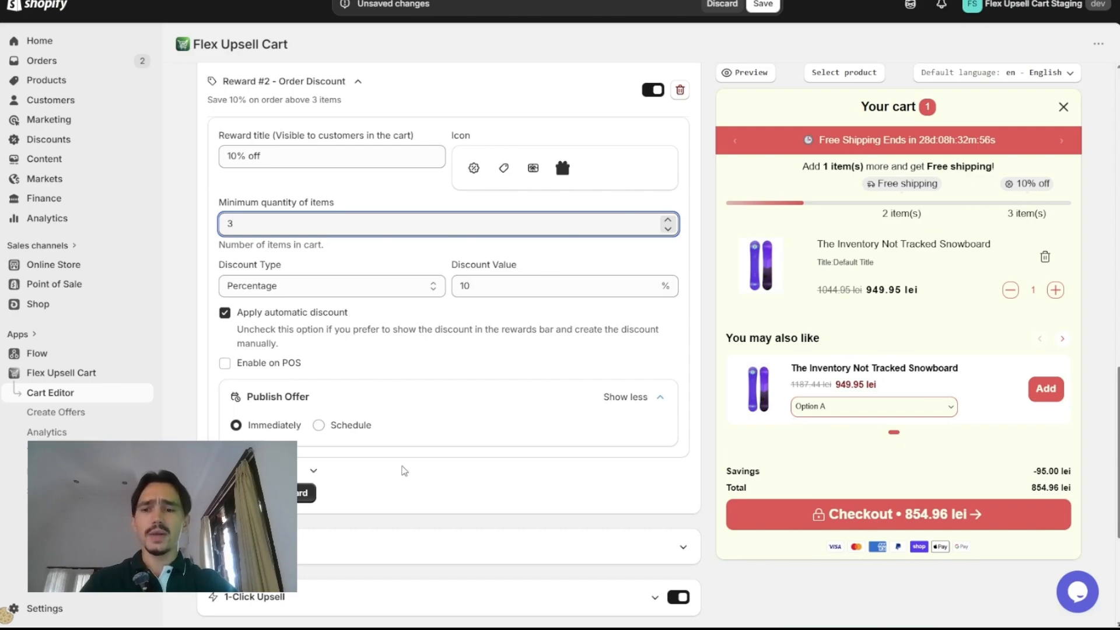
Step: Add another Order Discount as reward #3 and title it "15% Off"
left_click(301, 493)
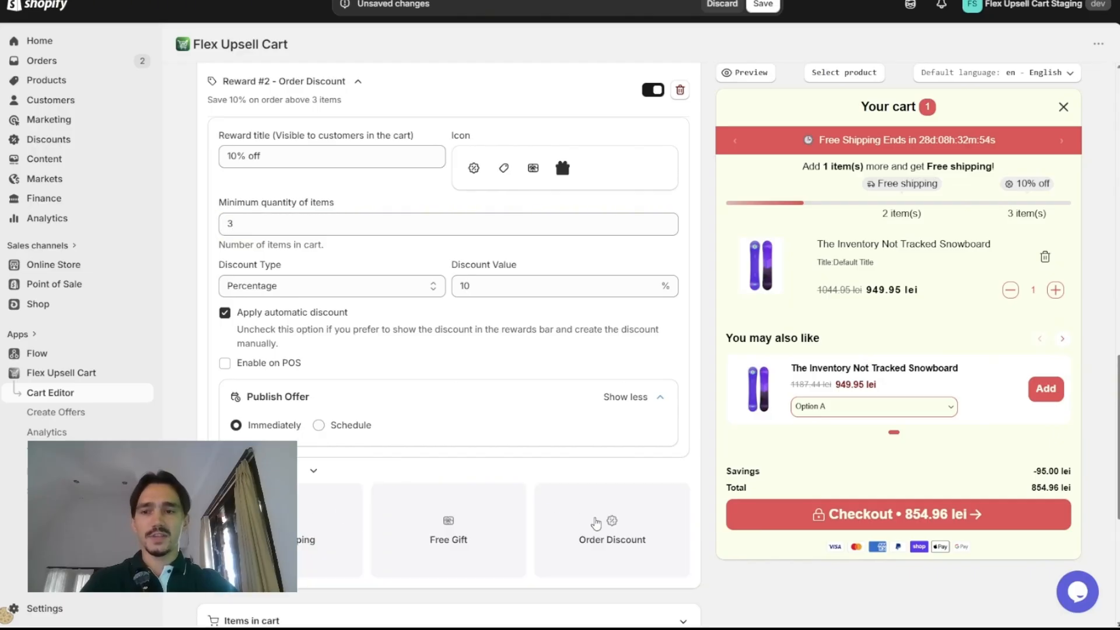
left_click(550, 518)
left_click(325, 543)
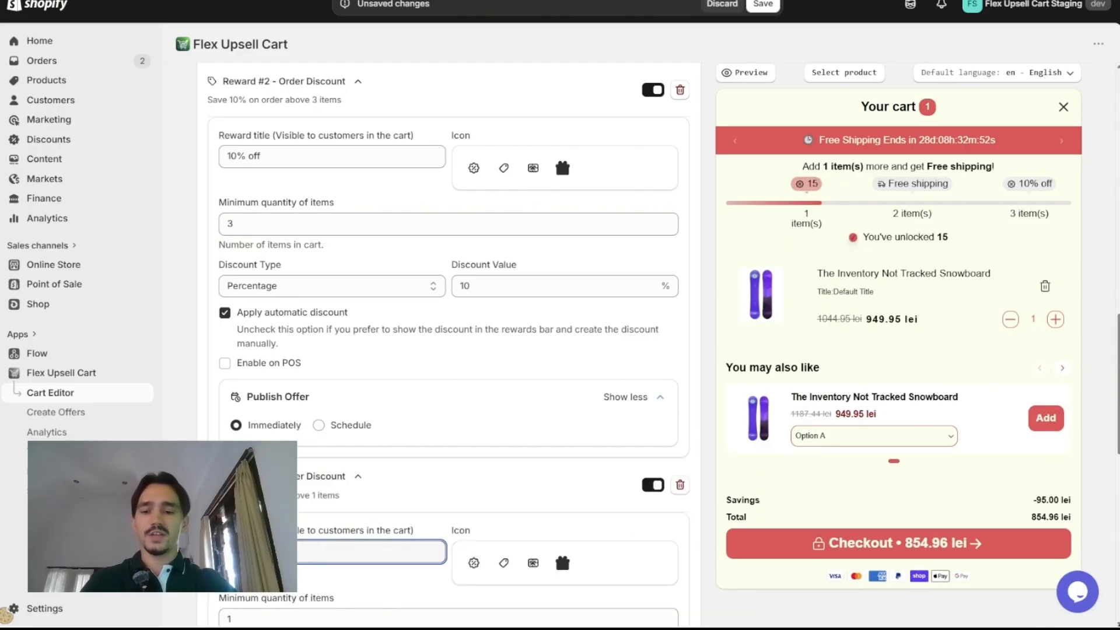
scroll(448, 350, "down", 2)
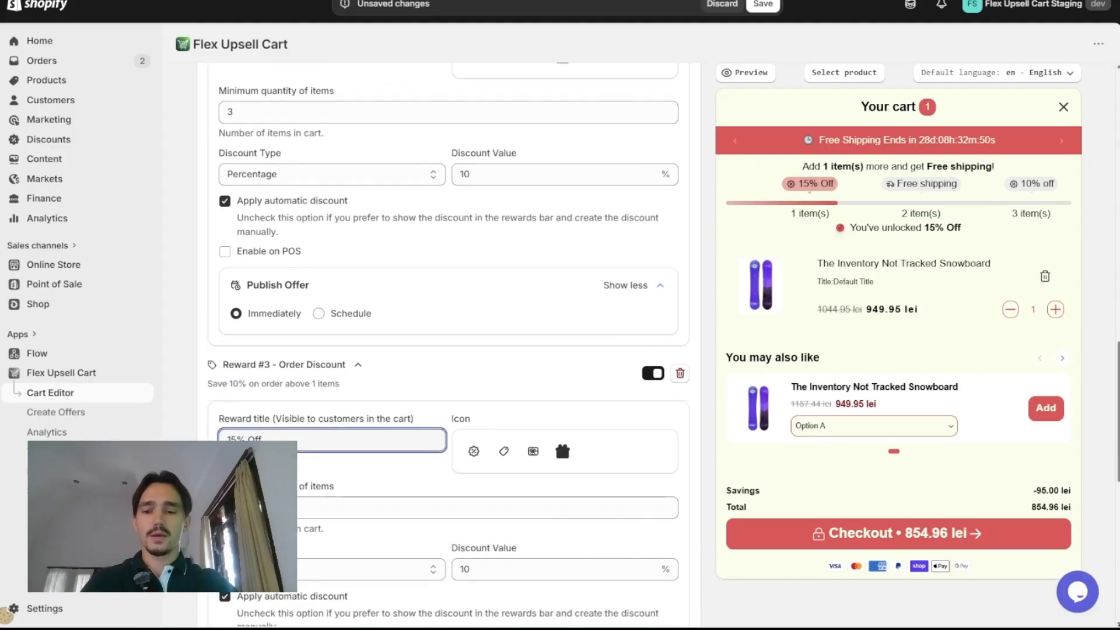
Step: Set reward #3's discount value to 15% and its minimum quantity of items to 4
left_click(470, 564)
key("BackSpace")
type("5")
left_click(435, 503)
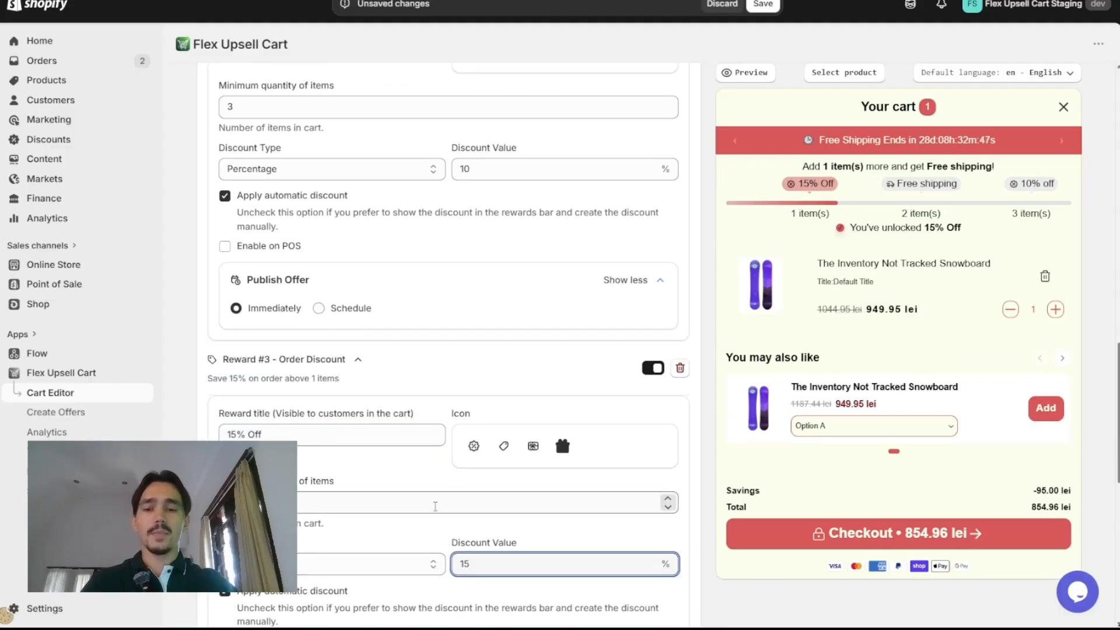
type("4")
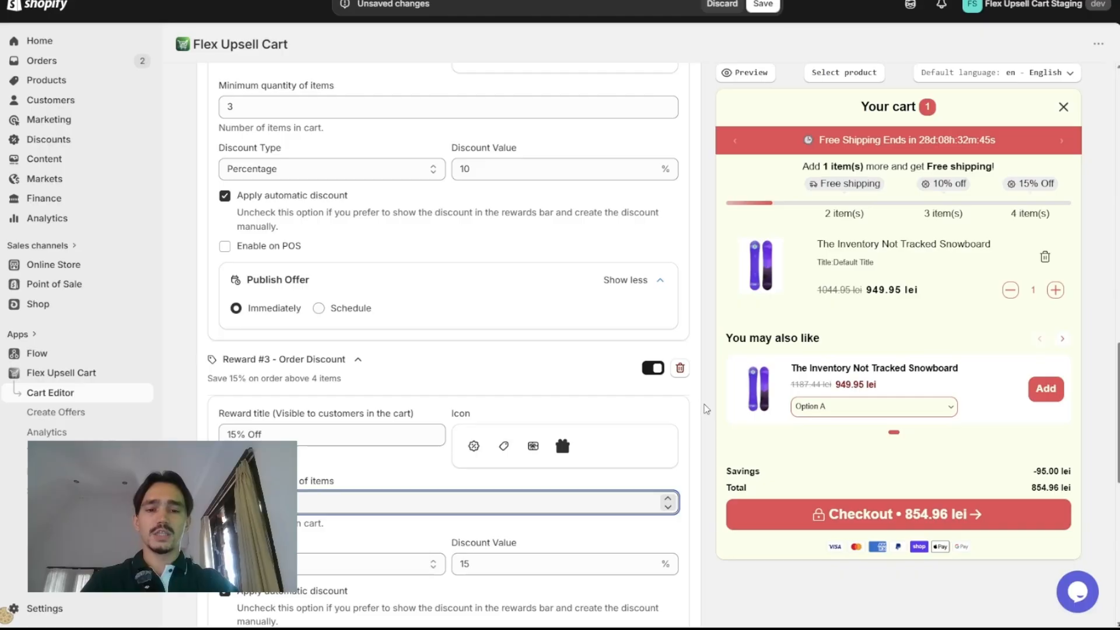
left_click(702, 407)
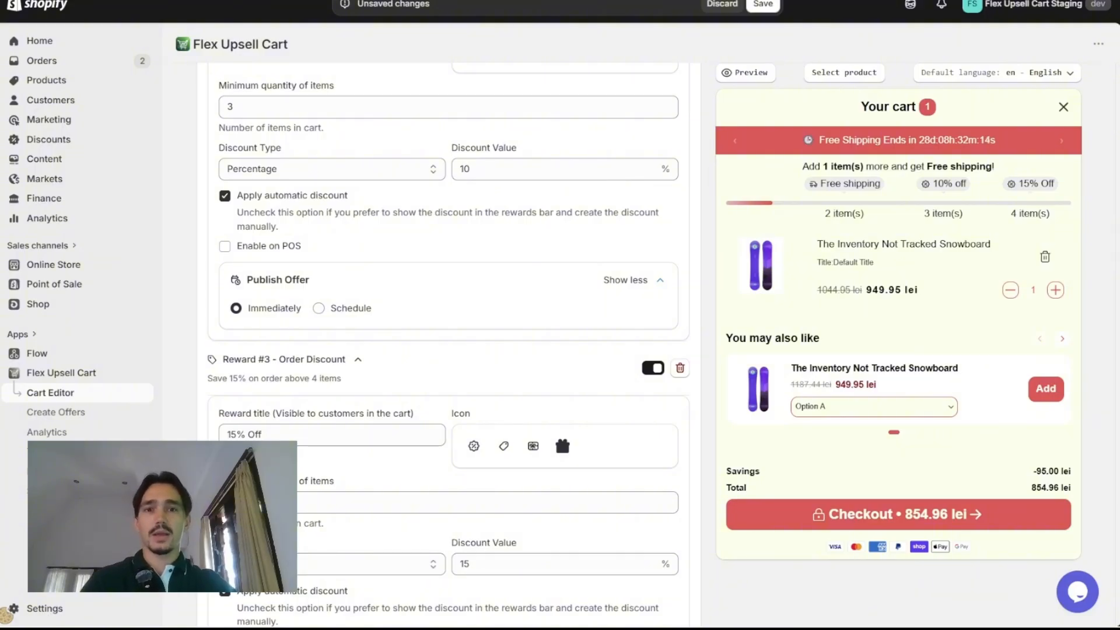
Step: Mark "Buy 2 get 10% Buy 3 get 15%" as done on the checklist, and go back to the rewards settings in the Cart Editor
key("alt+Tab")
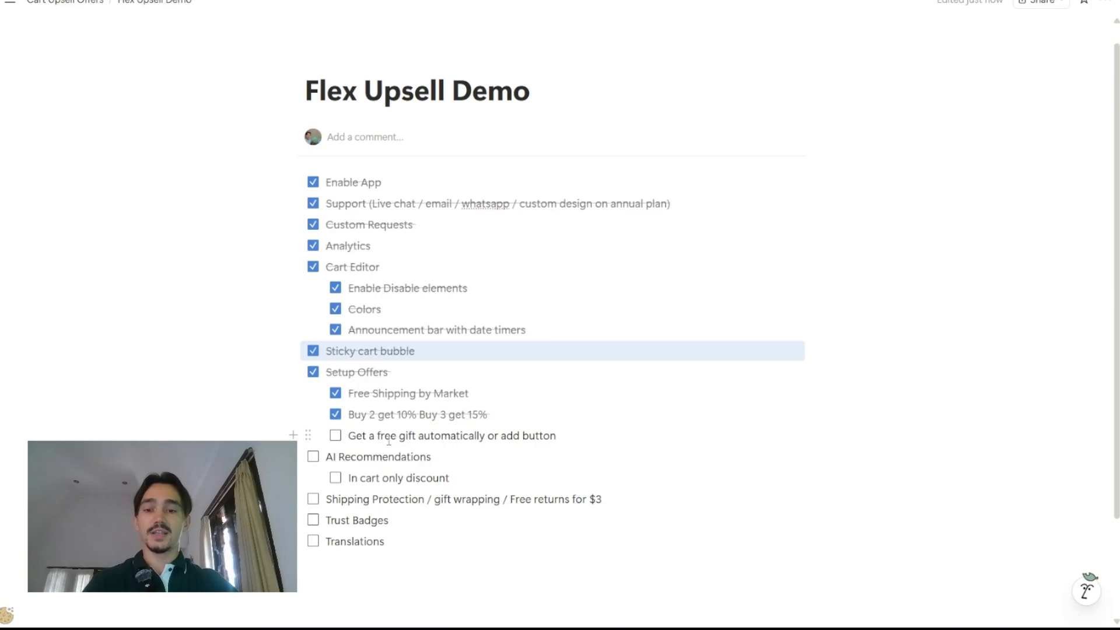
key("alt+Tab")
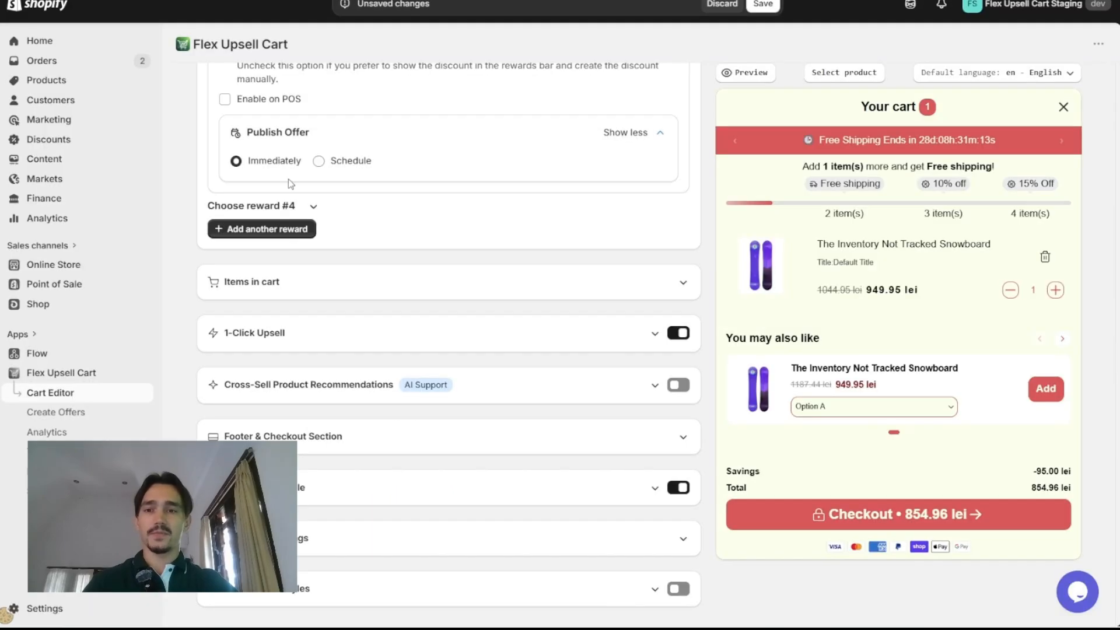
scroll(307, 237, "up", 15)
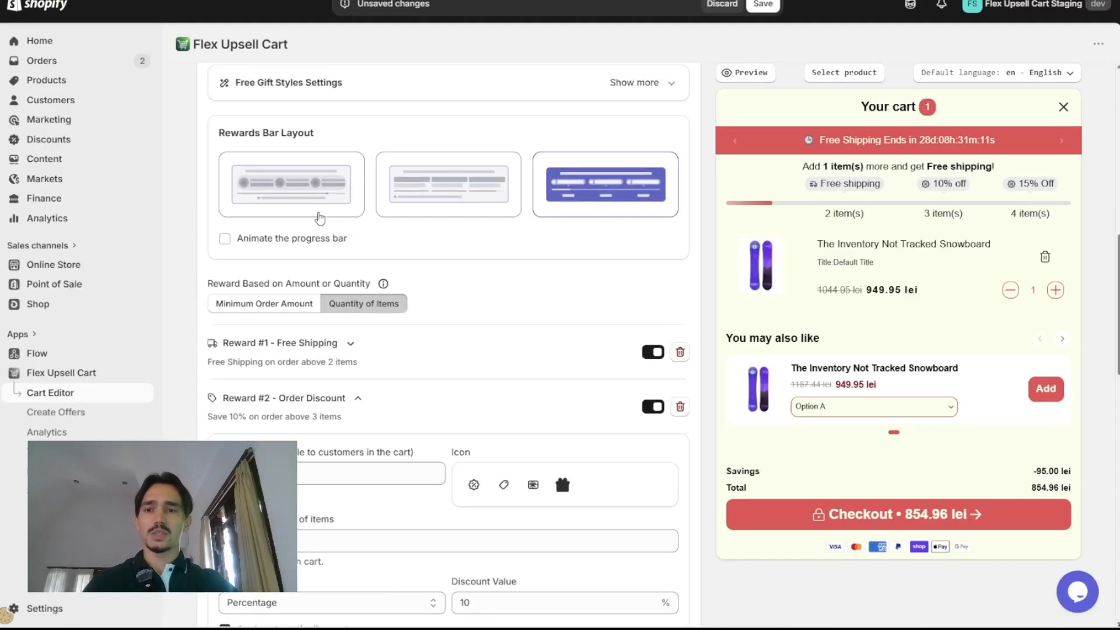
Step: Add a Free Gift as reward #4 and choose The 3p Fulfilled Snowboard as its gift product
scroll(321, 242, "down", 8)
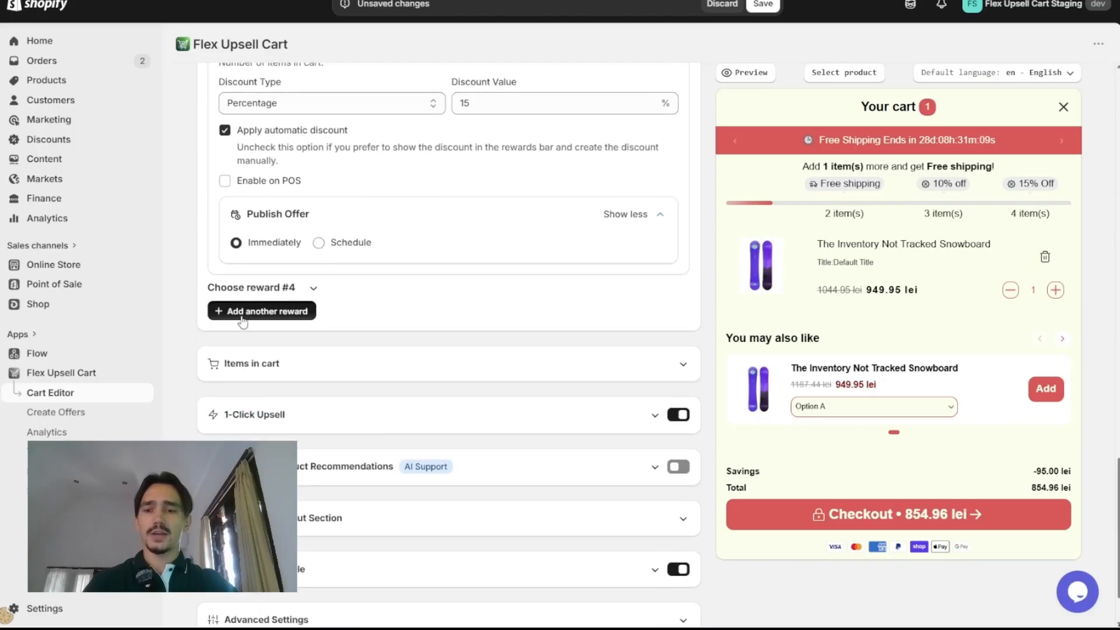
left_click(258, 313)
left_click(459, 360)
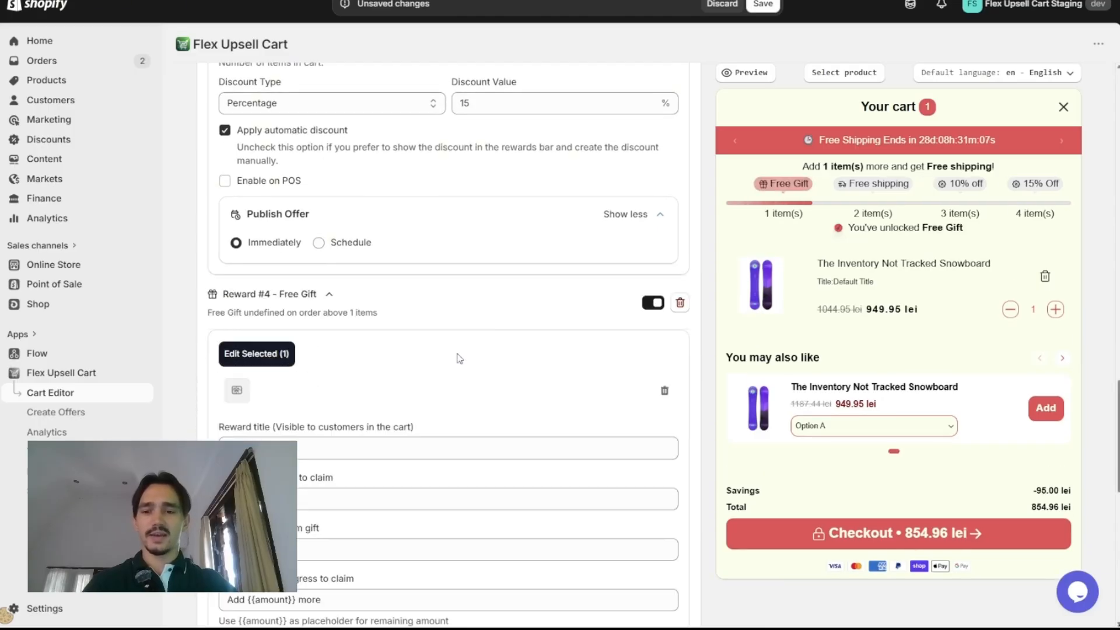
scroll(273, 286, "down", 2)
left_click(256, 276)
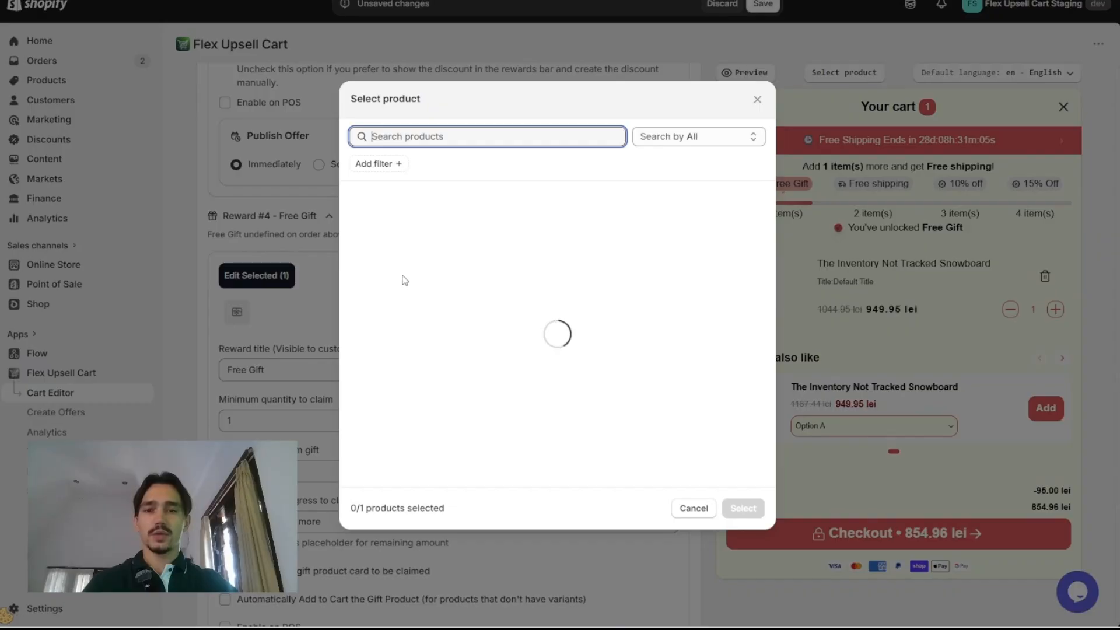
scroll(458, 260, "down", 3)
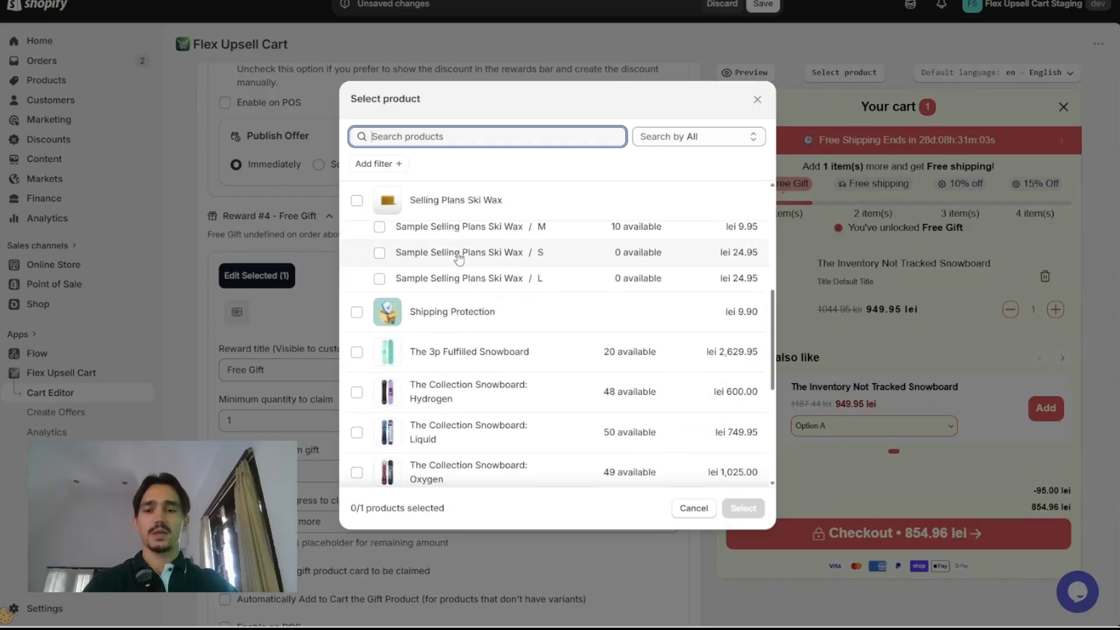
left_click(459, 363)
left_click(742, 508)
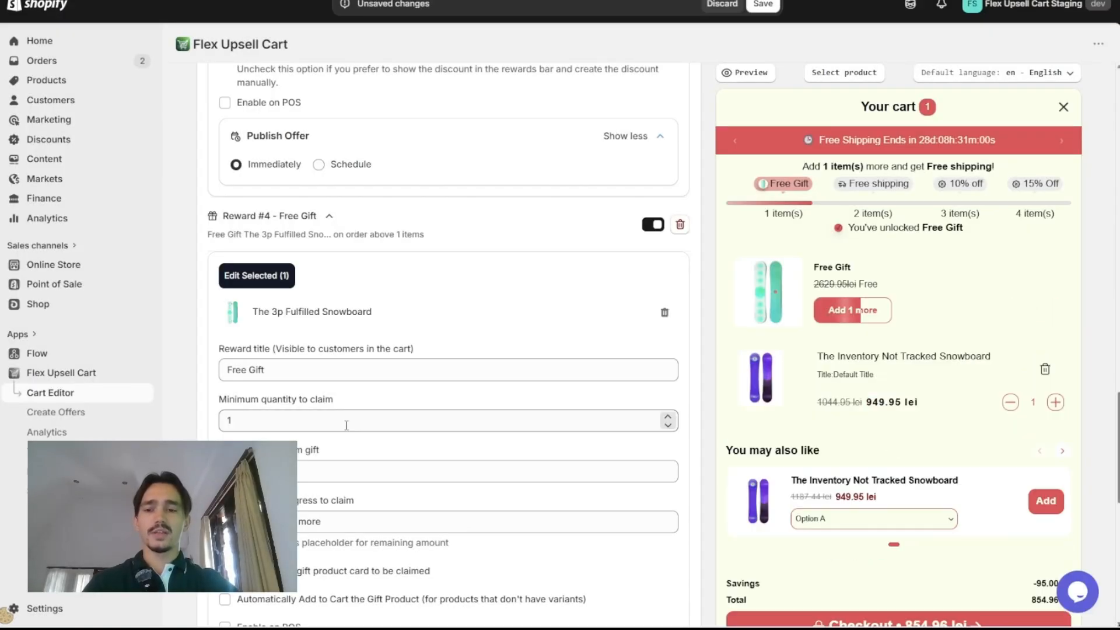
Step: Set the Free Gift reward's minimum quantity to claim to 6
left_click_drag(344, 423, 208, 435)
type("6")
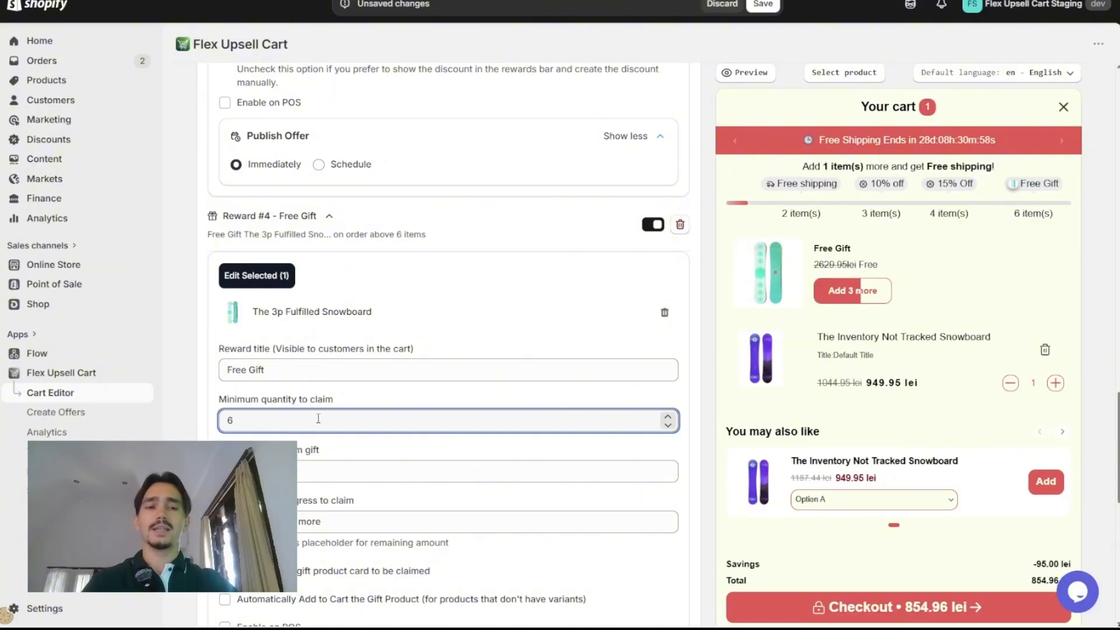
left_click_drag(432, 420, 225, 415)
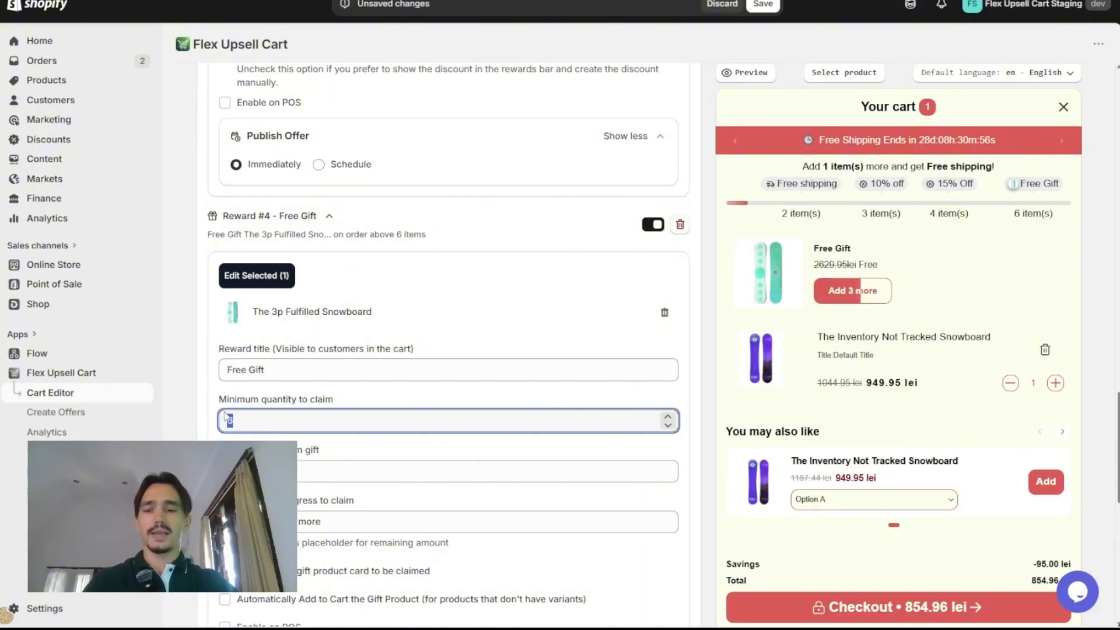
Step: Enable automatically adding the gift product to the cart for reward #4, and save the changes
scroll(279, 295, "up", 15)
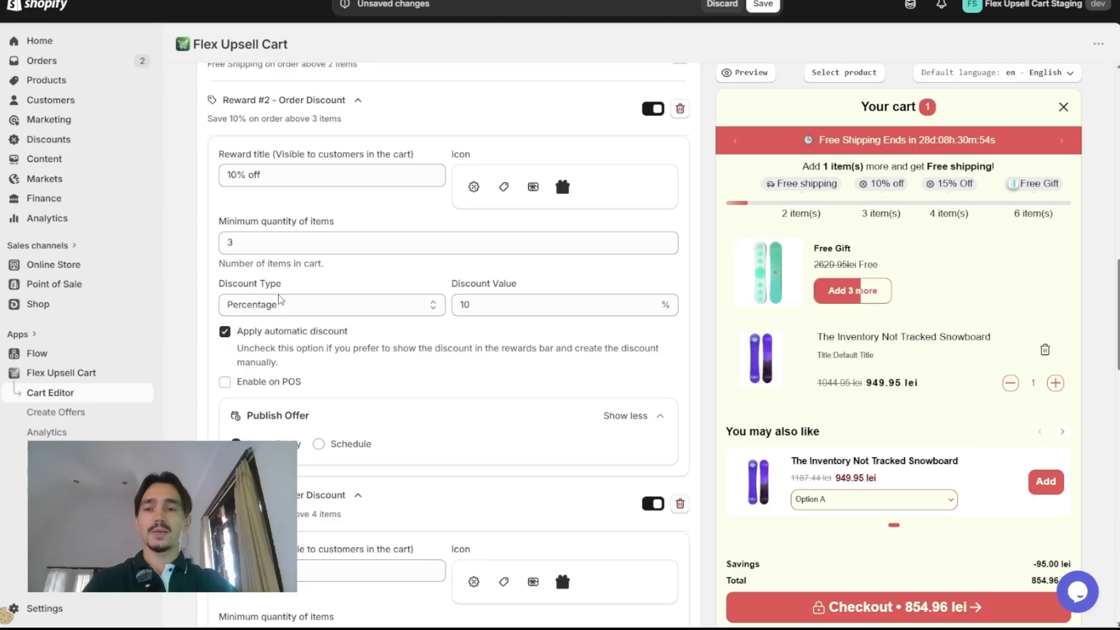
scroll(322, 274, "up", 2)
scroll(342, 244, "down", 10)
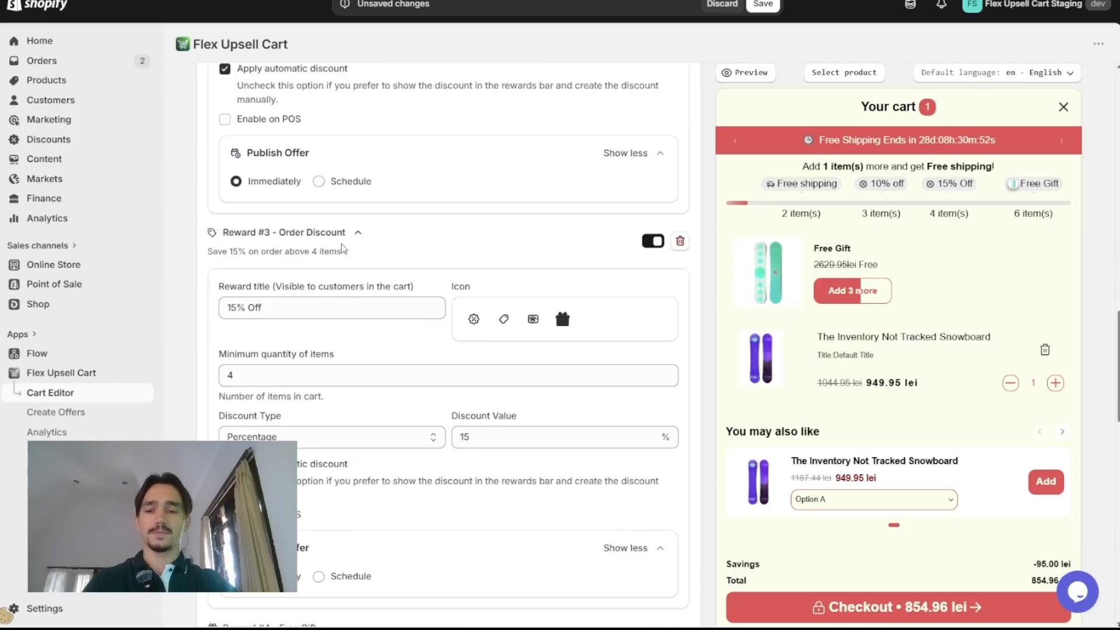
scroll(343, 250, "down", 6)
scroll(315, 326, "up", 2)
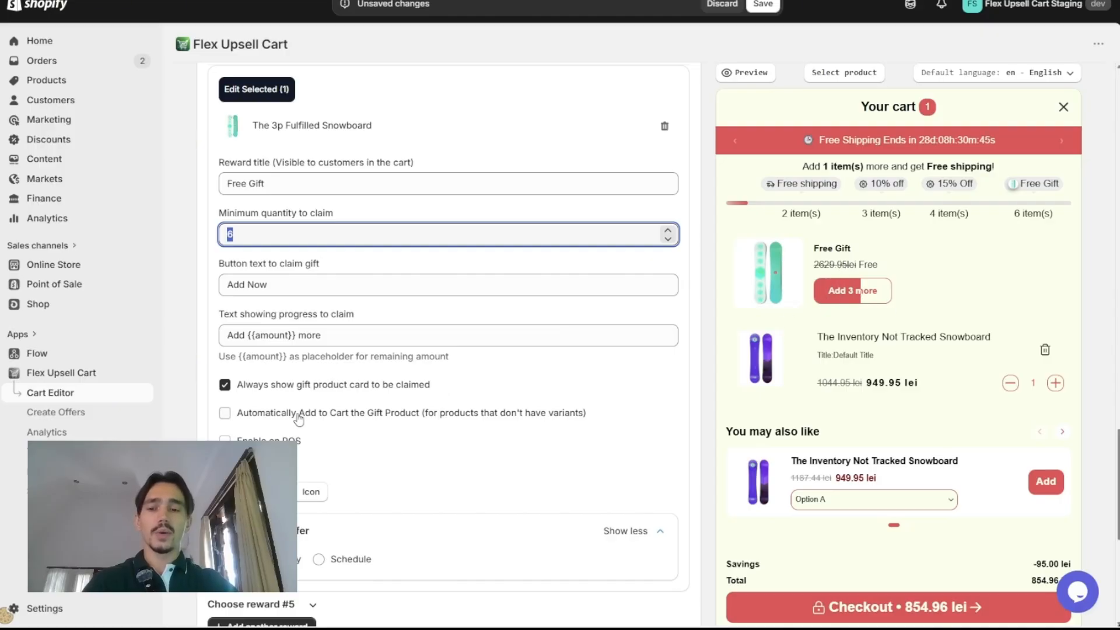
left_click(272, 415)
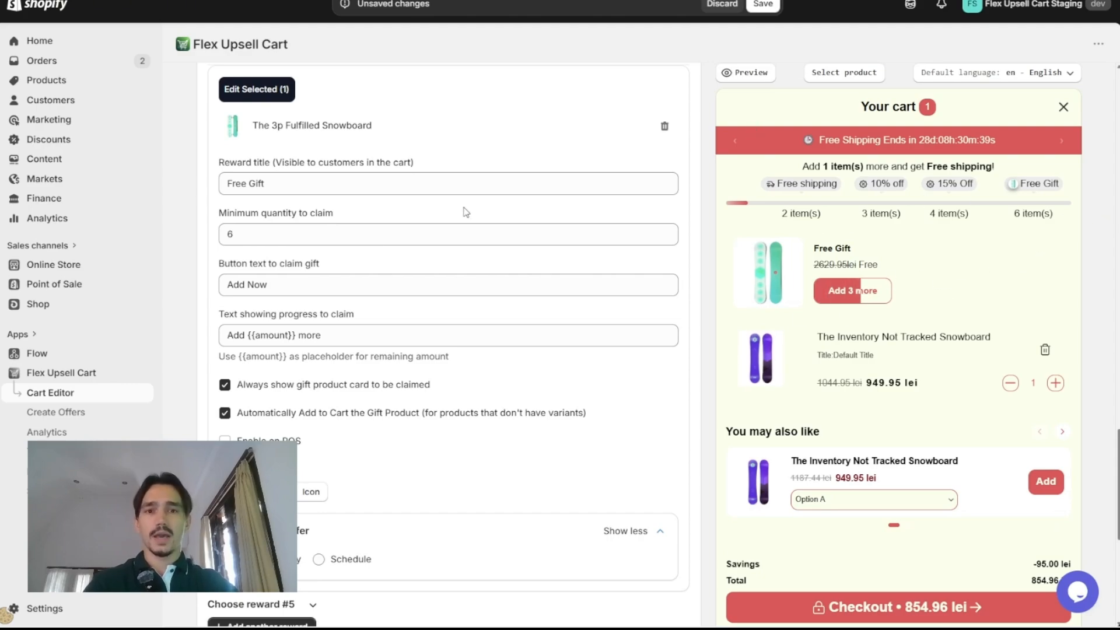
left_click(764, 5)
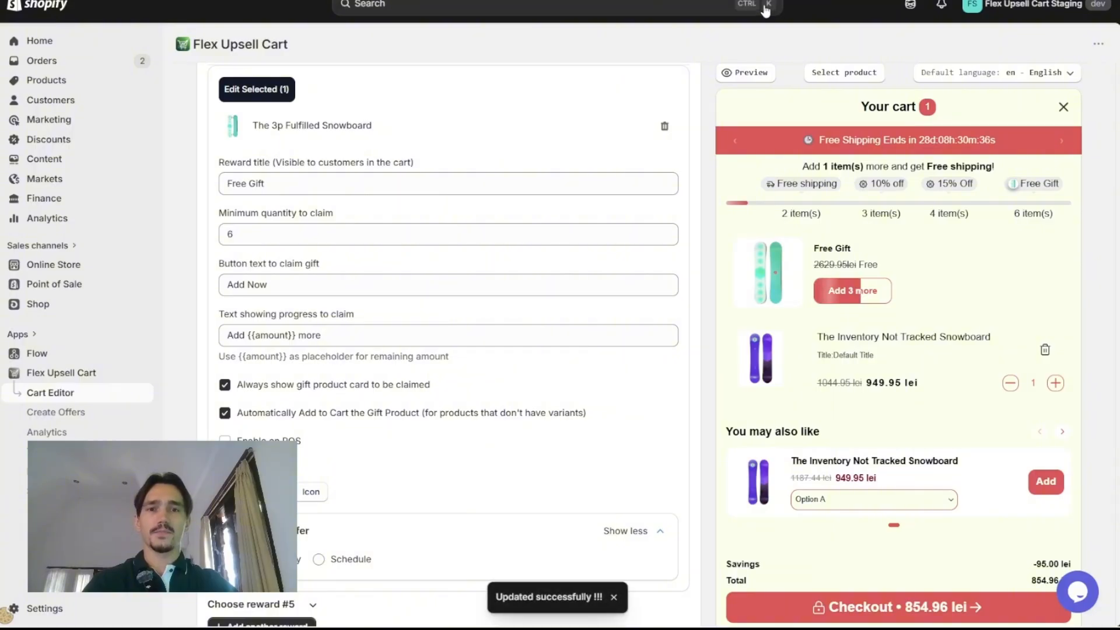
Step: Preview the live storefront cart and increase the quantity of The Collection Snowboard: Liquid to test the rewards
scroll(800, 78, "down", 2)
left_click(751, 73)
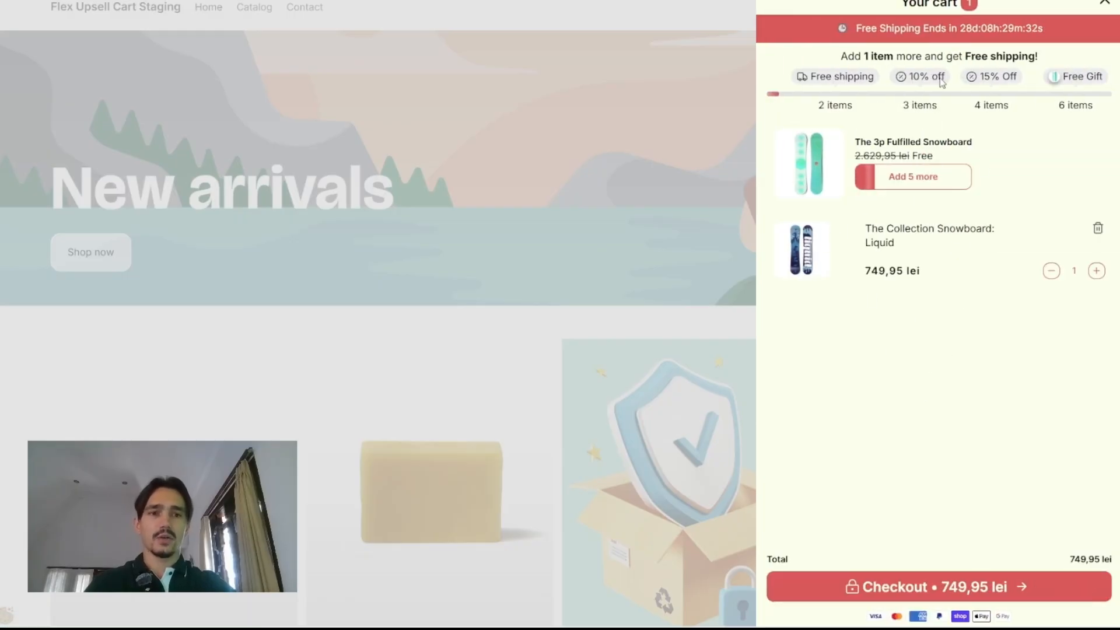
left_click(1097, 271)
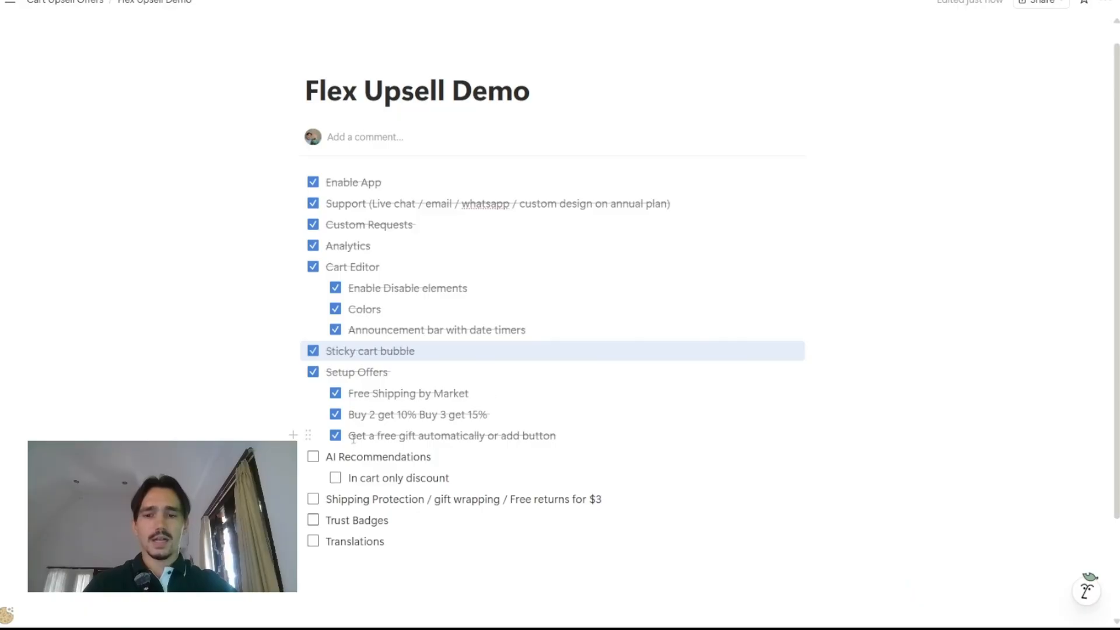
Step: Mark "AI Recommendations" as done on the checklist, and turn on Cross-Sell Product Recommendations in the Cart Editor
left_click(313, 458)
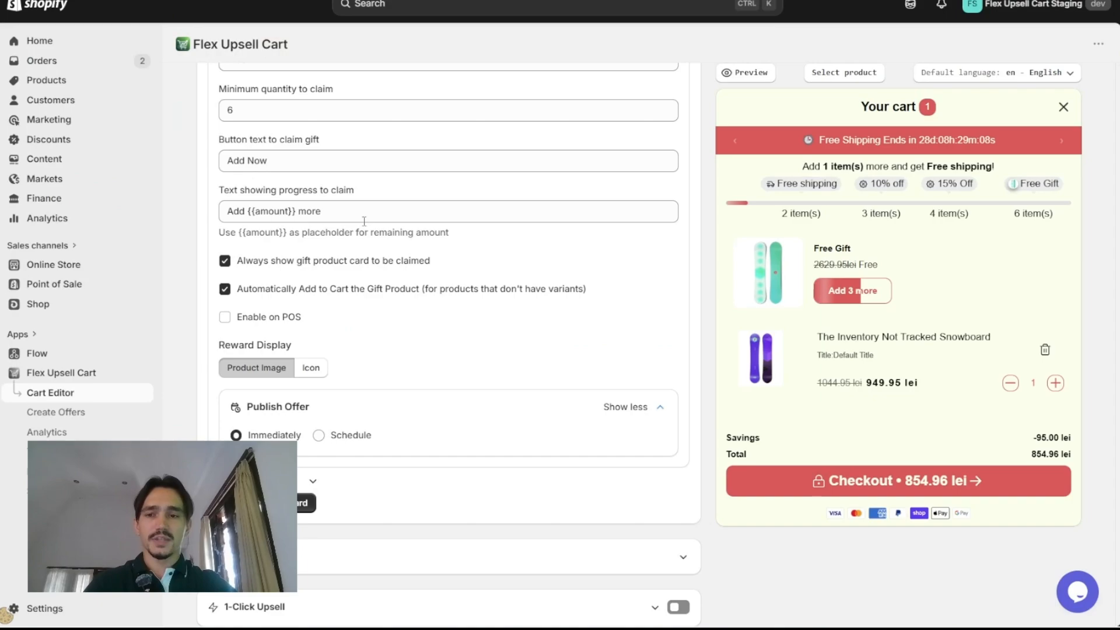
scroll(362, 301, "down", 5)
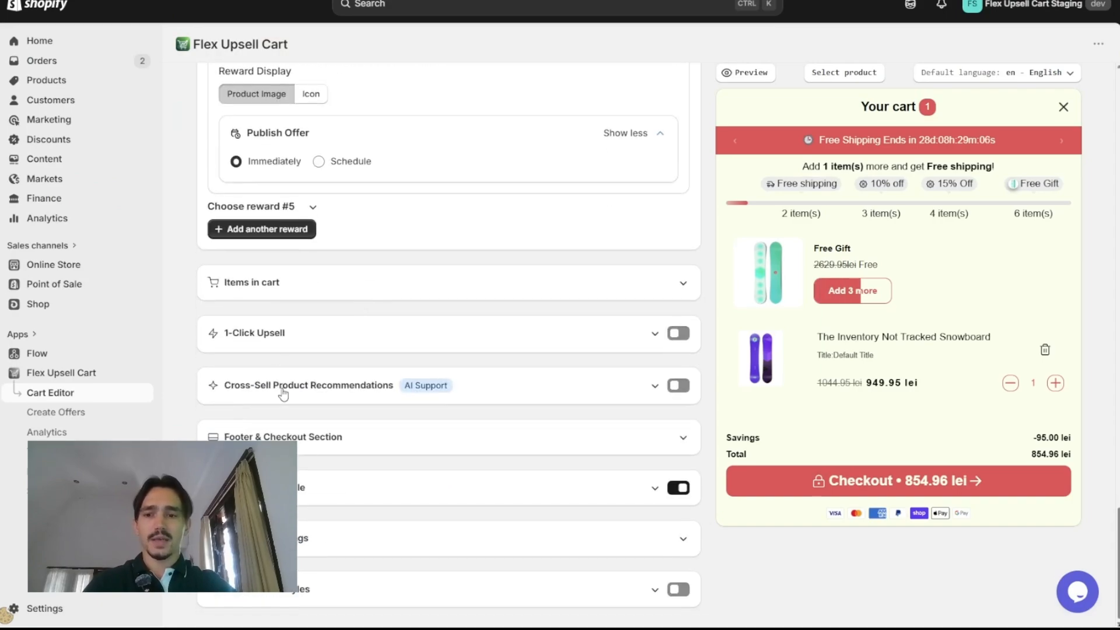
left_click(256, 389)
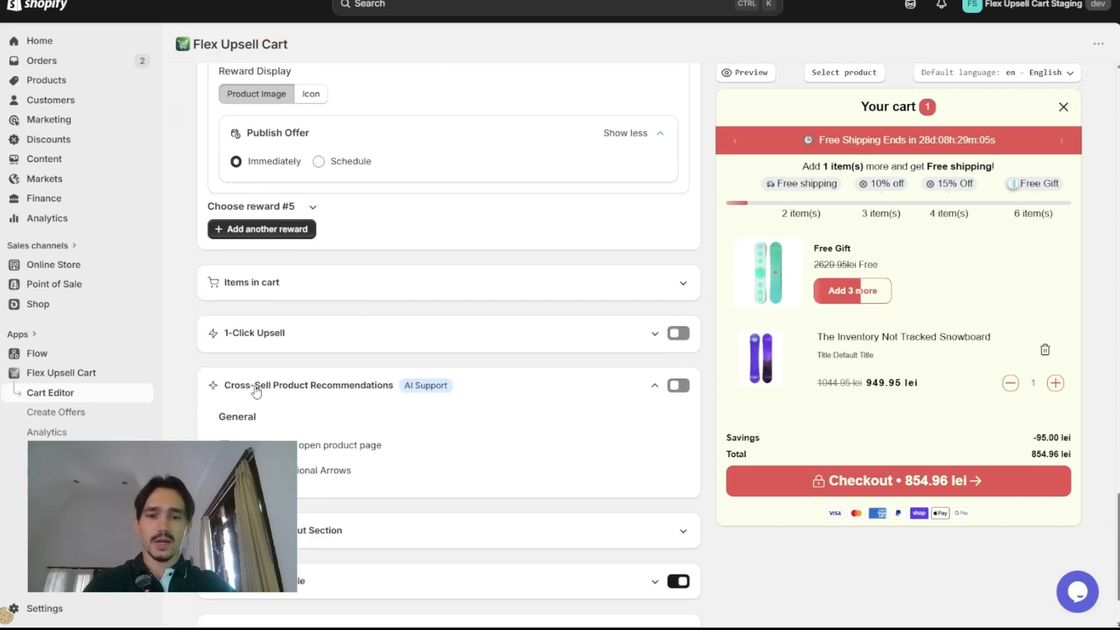
left_click(683, 388)
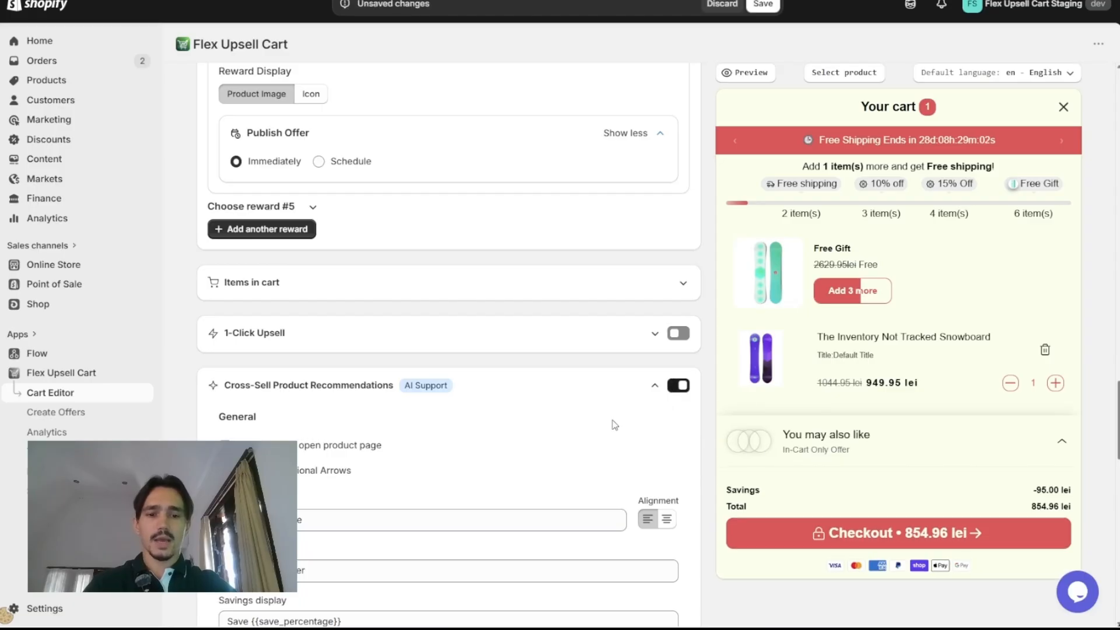
Step: Set the cross-sell product selection method to AI Product Recommendations
scroll(577, 435, "down", 3)
scroll(575, 436, "down", 5)
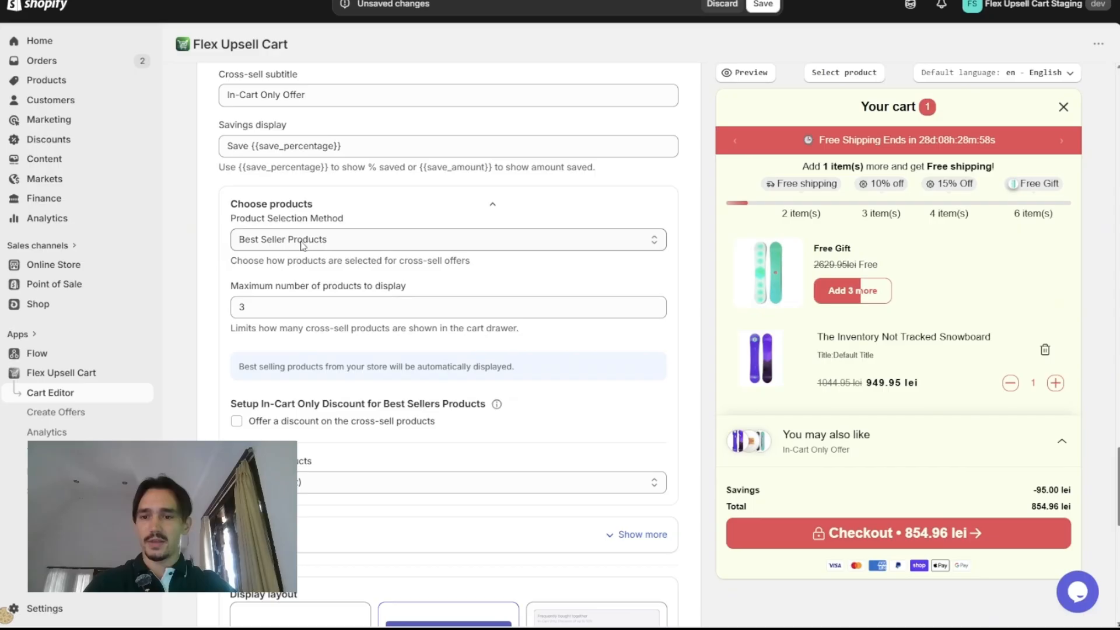
left_click(289, 241)
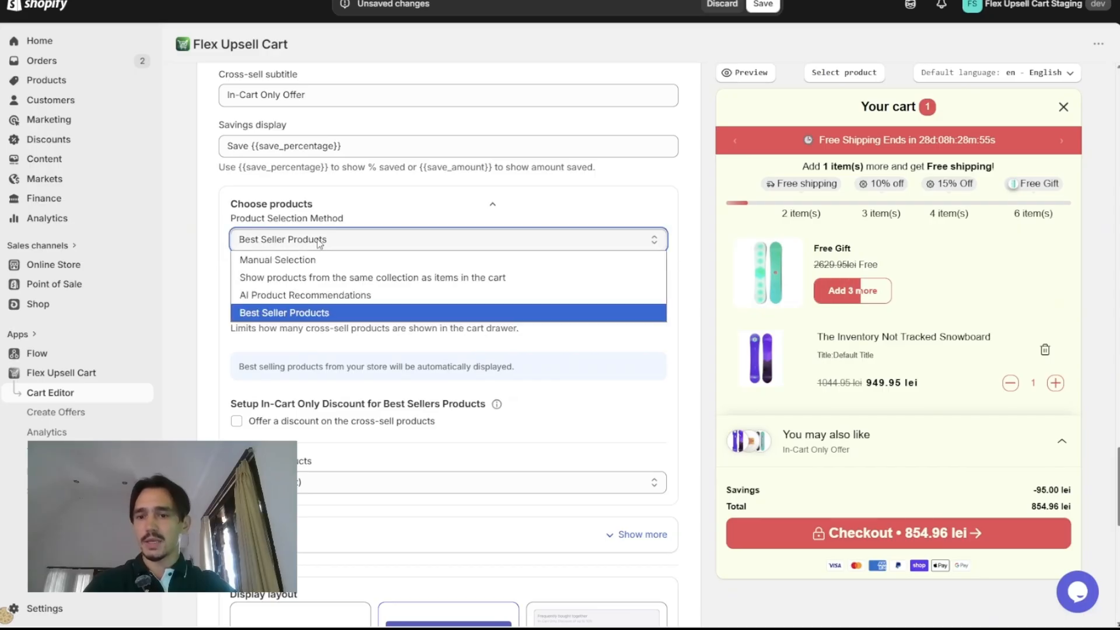
left_click(304, 293)
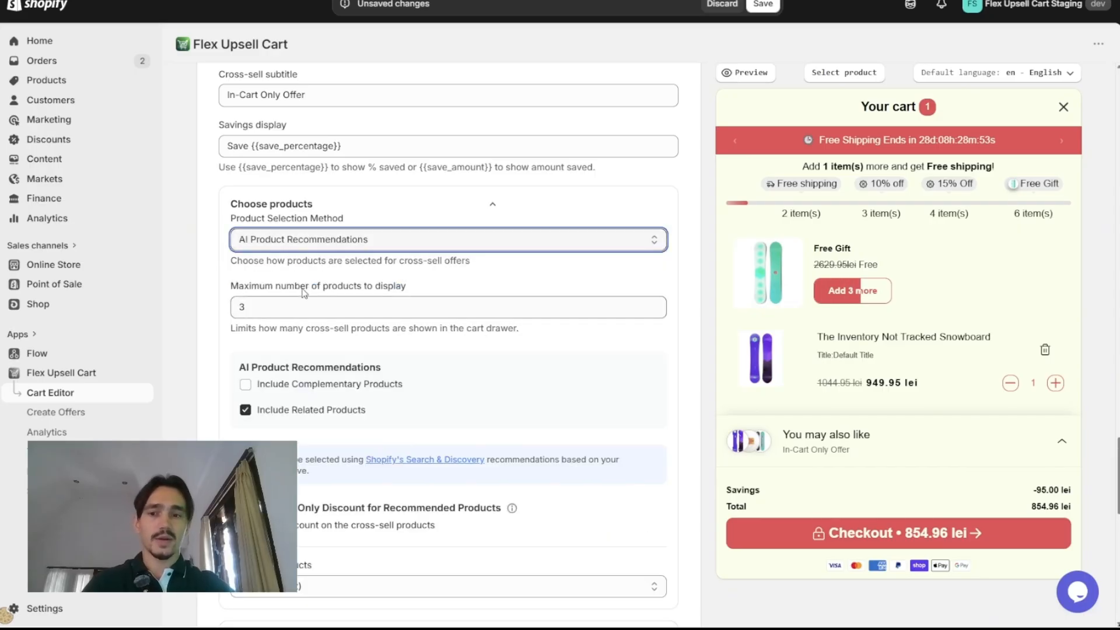
Step: View the linked Shopify Search & Discovery app listing, and return to review the AI Product Recommendations options
left_click(432, 461)
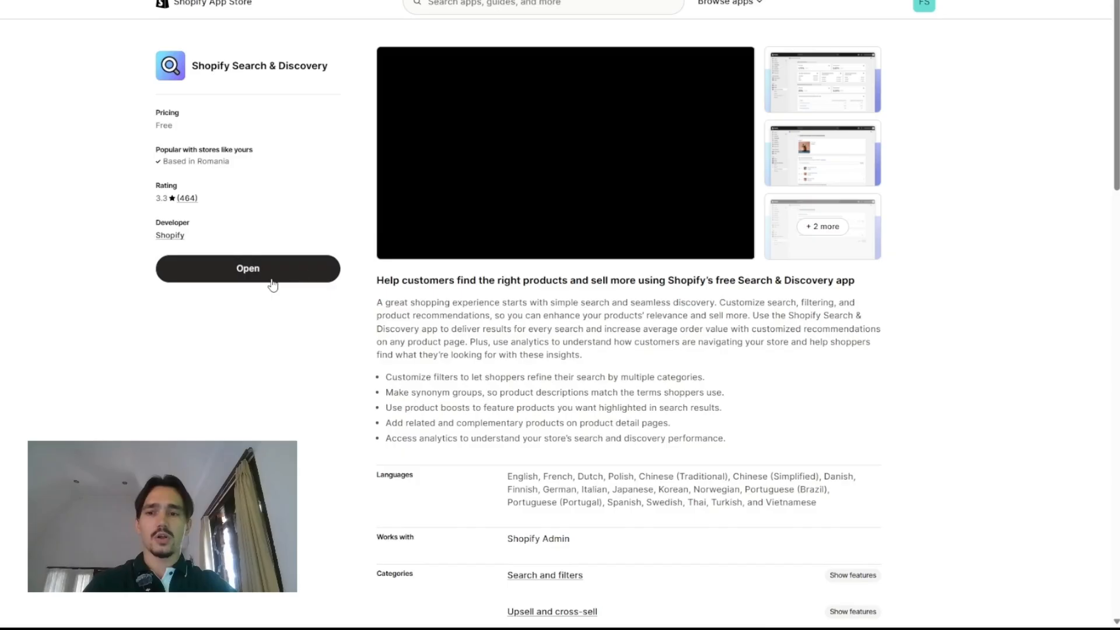
key("alt+Left")
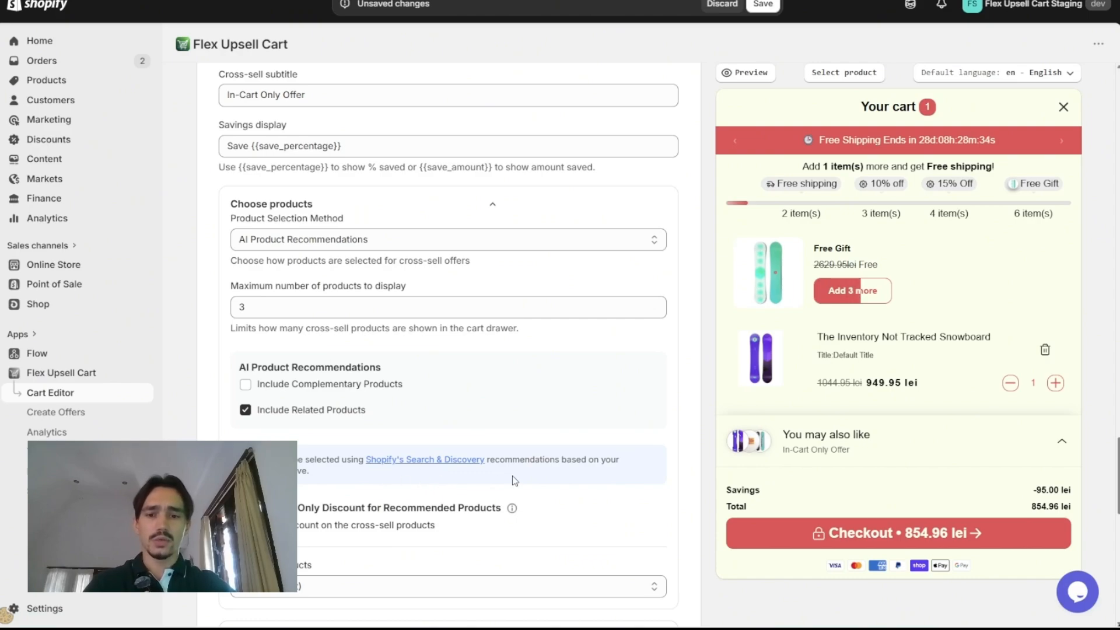
scroll(515, 480, "down", 1)
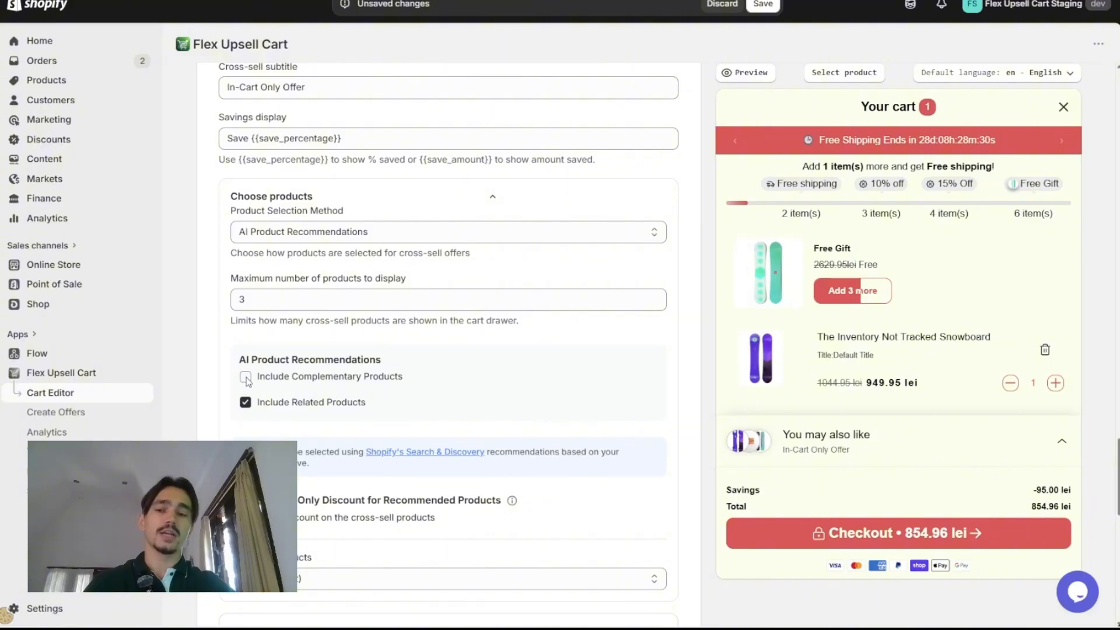
scroll(248, 376, "down", 1)
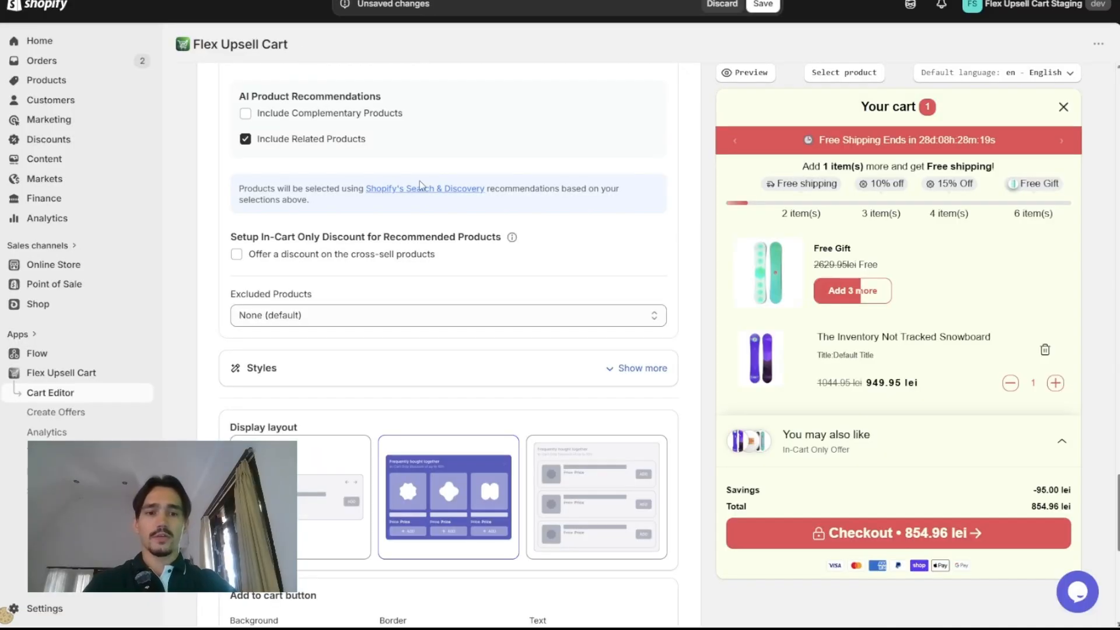
Step: Expand the "You may also like" section in the cart preview and look over the cross-sell layout and button settings
left_click(880, 447)
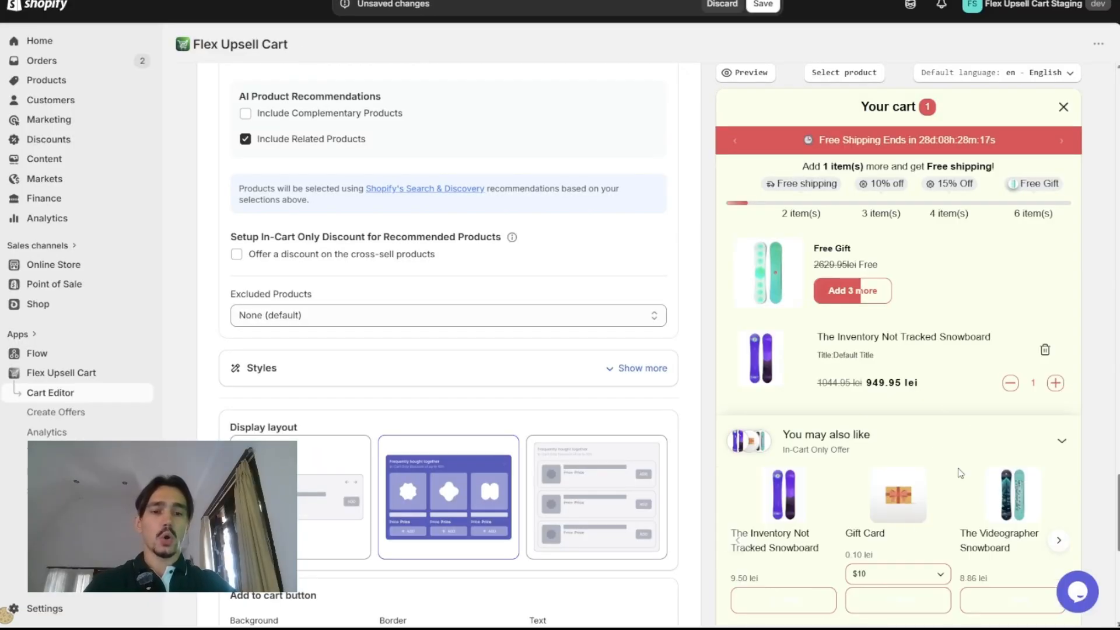
scroll(627, 504, "down", 1)
scroll(500, 507, "down", 4)
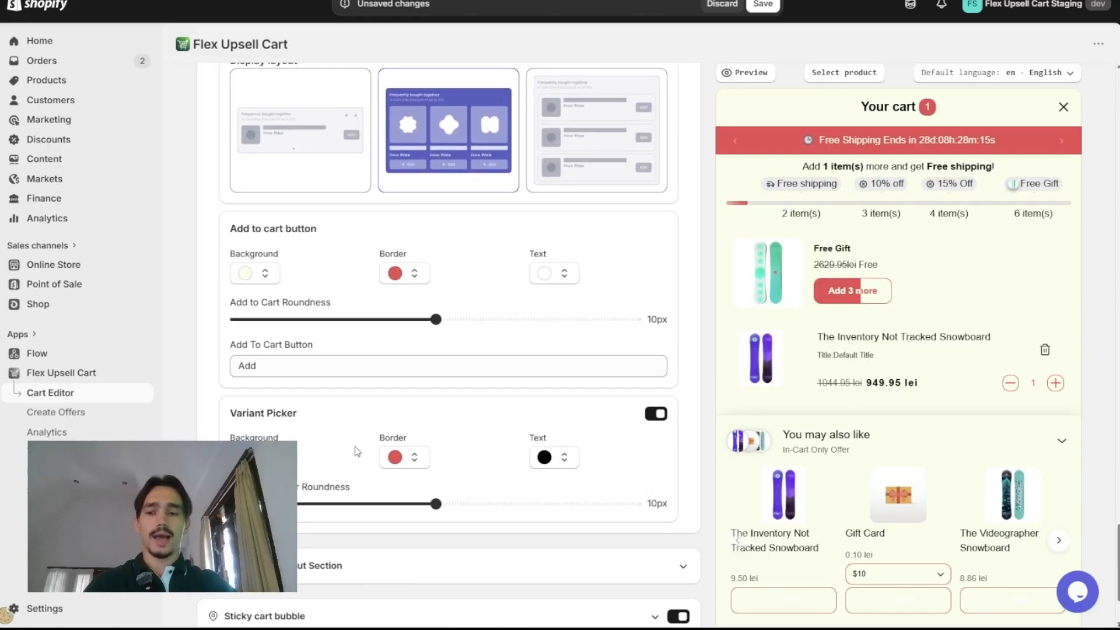
scroll(322, 419, "up", 4)
scroll(322, 419, "up", 1)
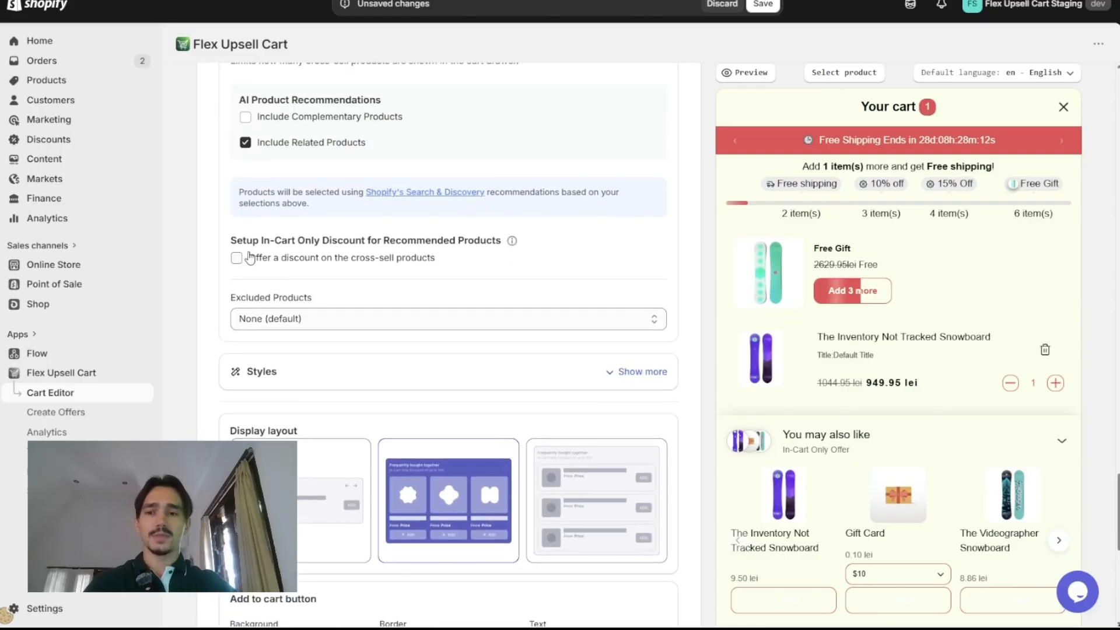
Step: Offer an in-cart only discount on the cross-sell products and set its discount percentage to 5%
left_click(257, 258)
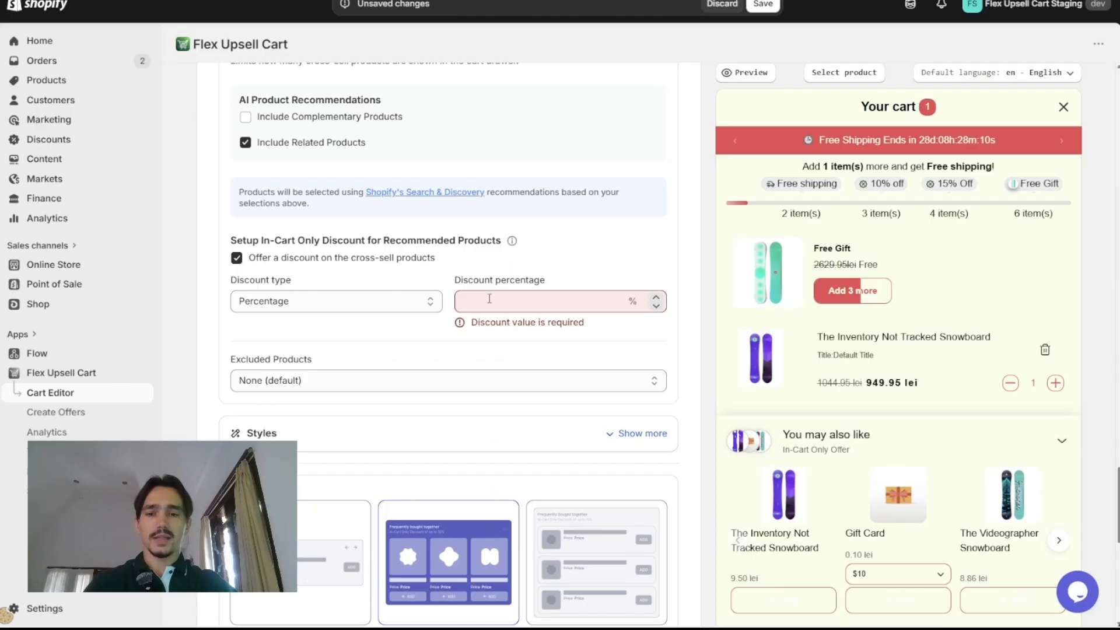
left_click(489, 299)
type("5")
key("BackSpace")
type("1")
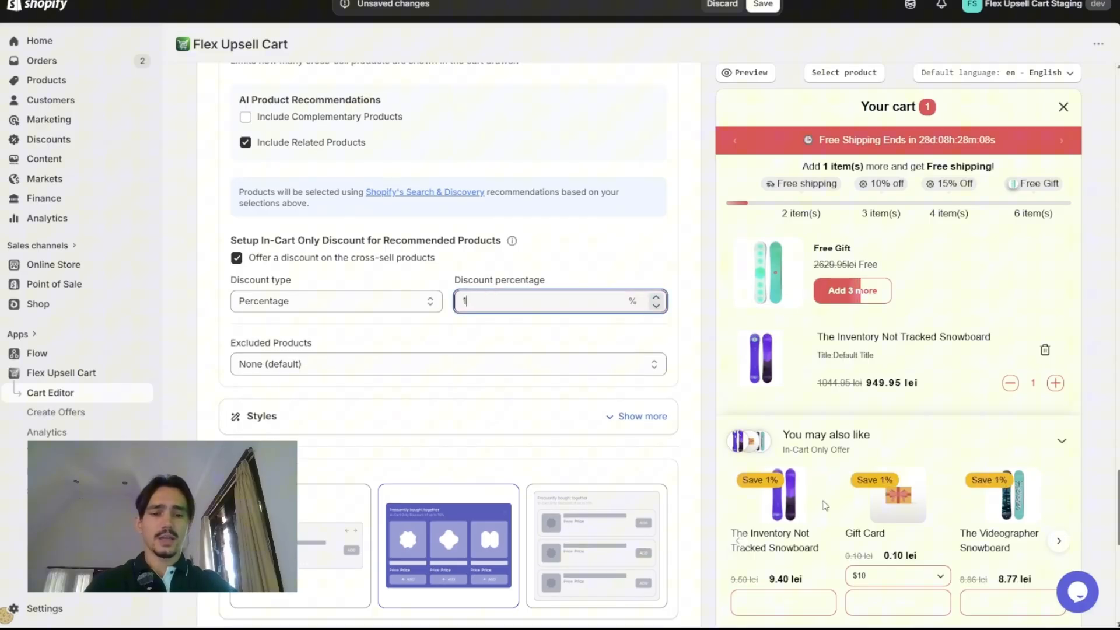
key("BackSpace")
type("5")
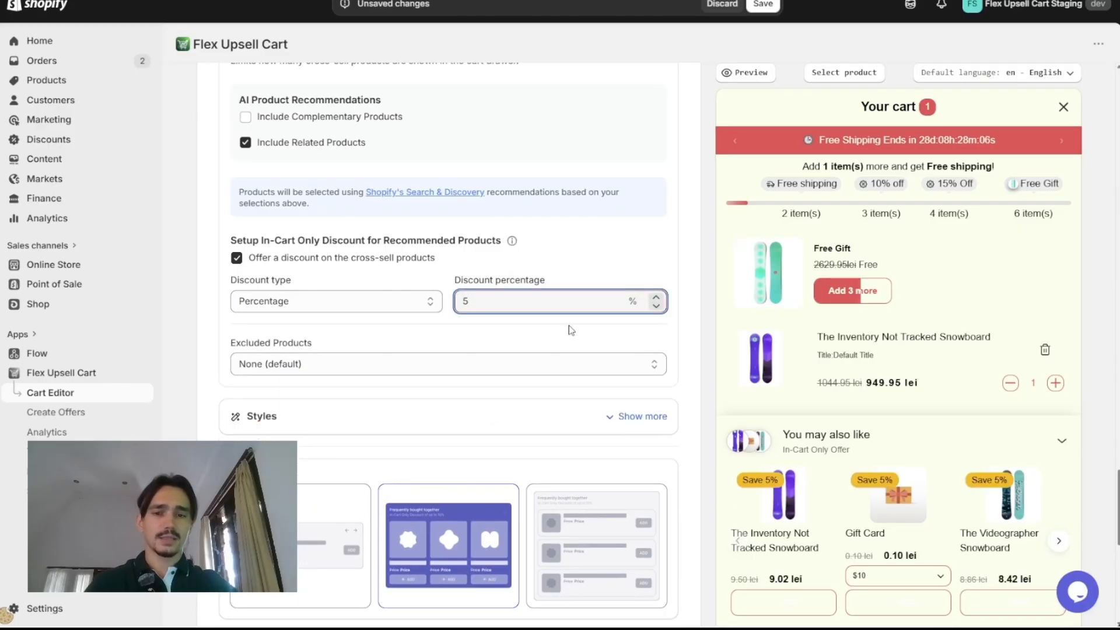
left_click(571, 331)
Step: Switch the cross-sell display layout to the stacked vertical product list and check it in the cart preview
scroll(563, 449, "down", 2)
left_click(580, 463)
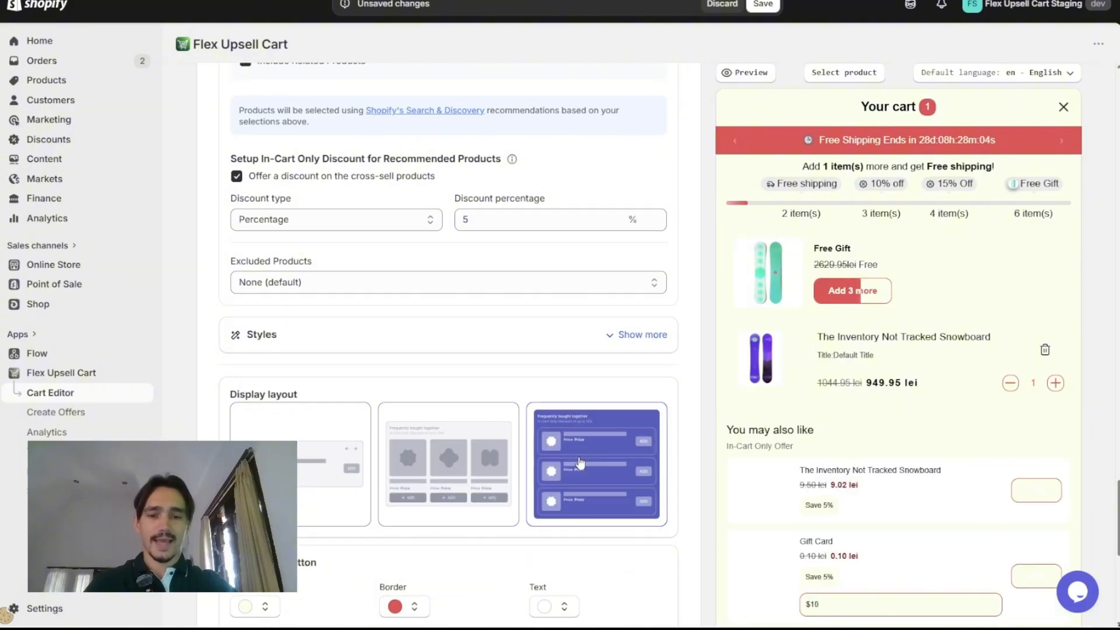
scroll(899, 514, "down", 3)
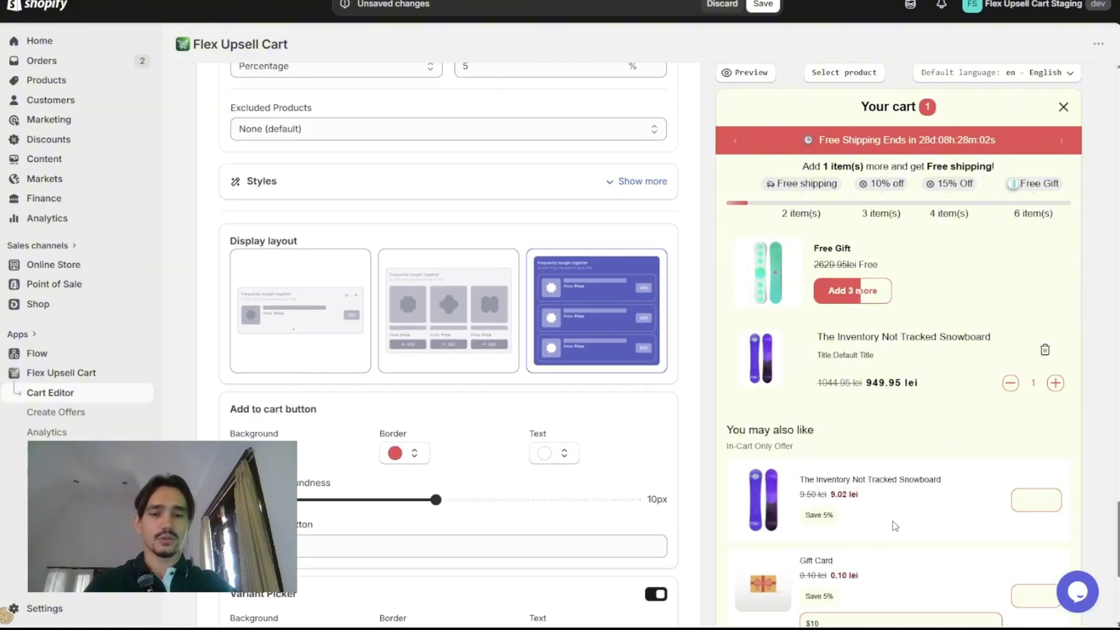
Step: Change the cross-sell add to cart button's text colour to black and its background to a bright lime green
scroll(470, 385, "down", 1)
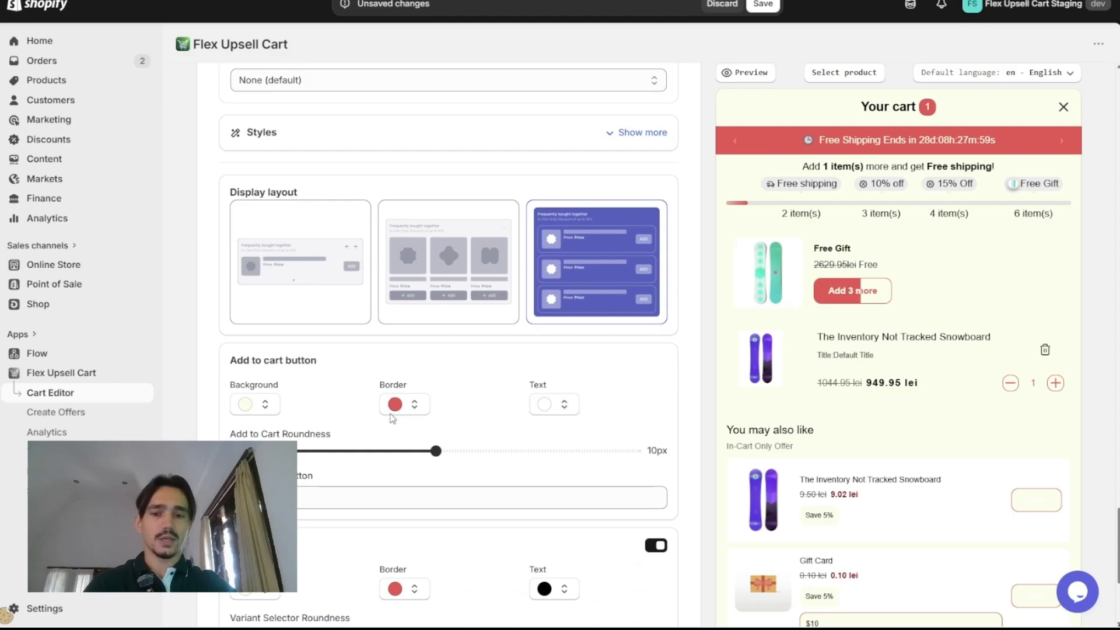
left_click(559, 414)
left_click_drag(570, 446, 526, 468)
left_click(257, 411)
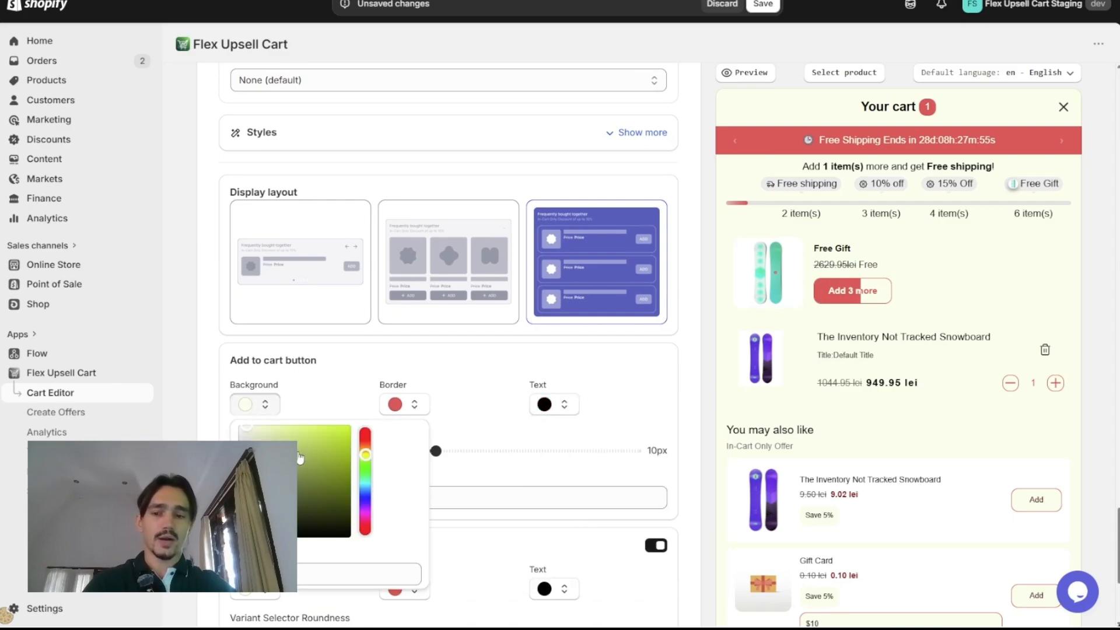
left_click(366, 454)
left_click(354, 429)
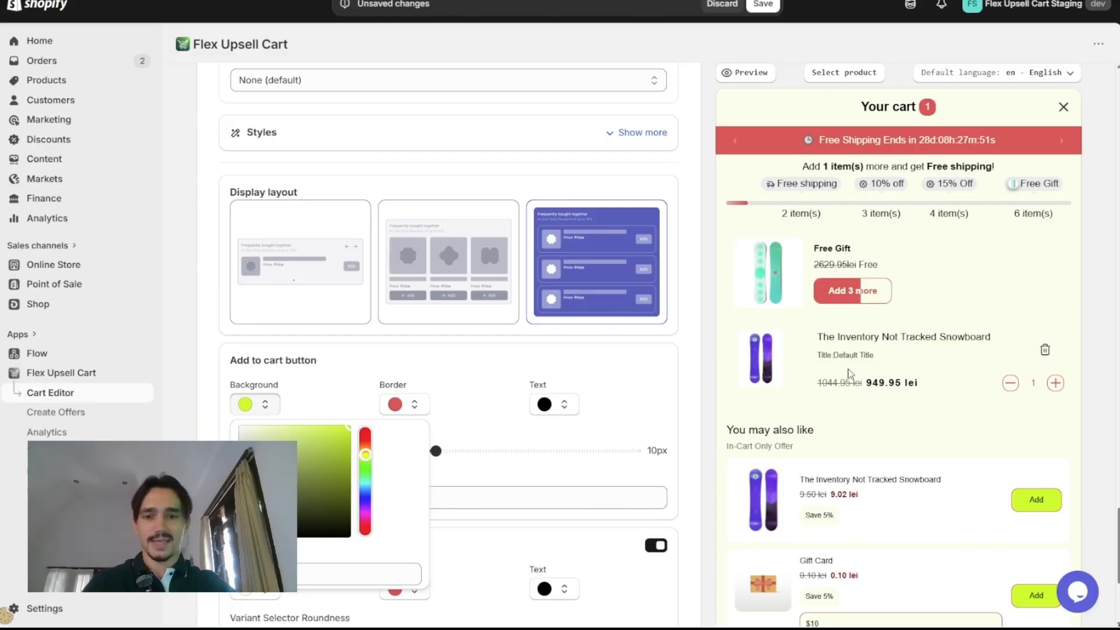
Step: Switch the cross-sell display layout to the single-product carousel and browse through its products in the cart preview
scroll(848, 373, "down", 1)
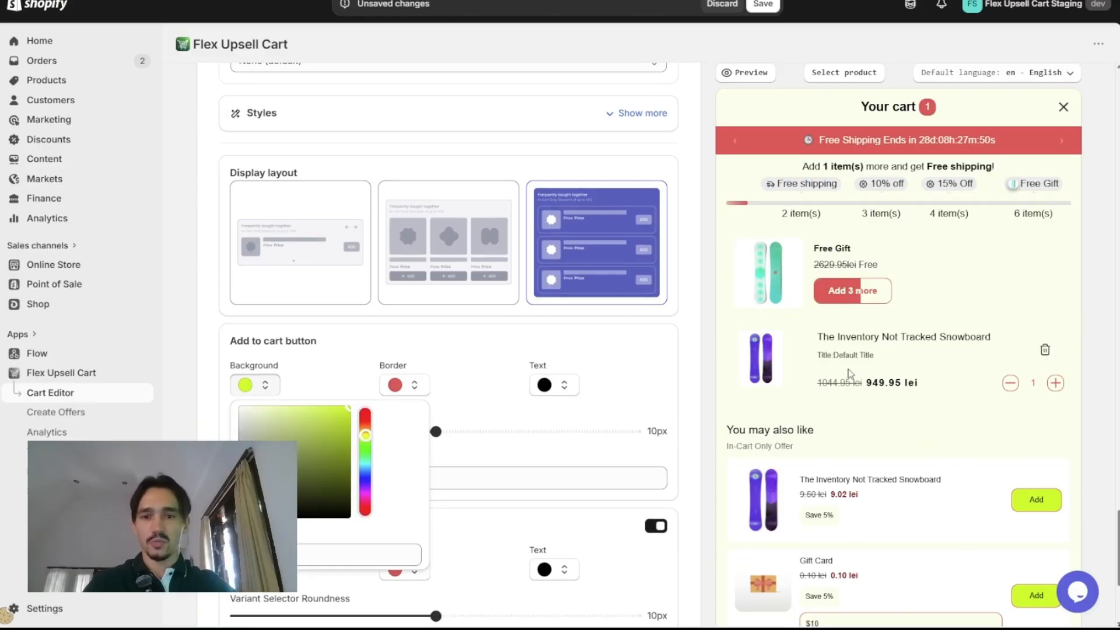
left_click(340, 253)
scroll(877, 415, "down", 1)
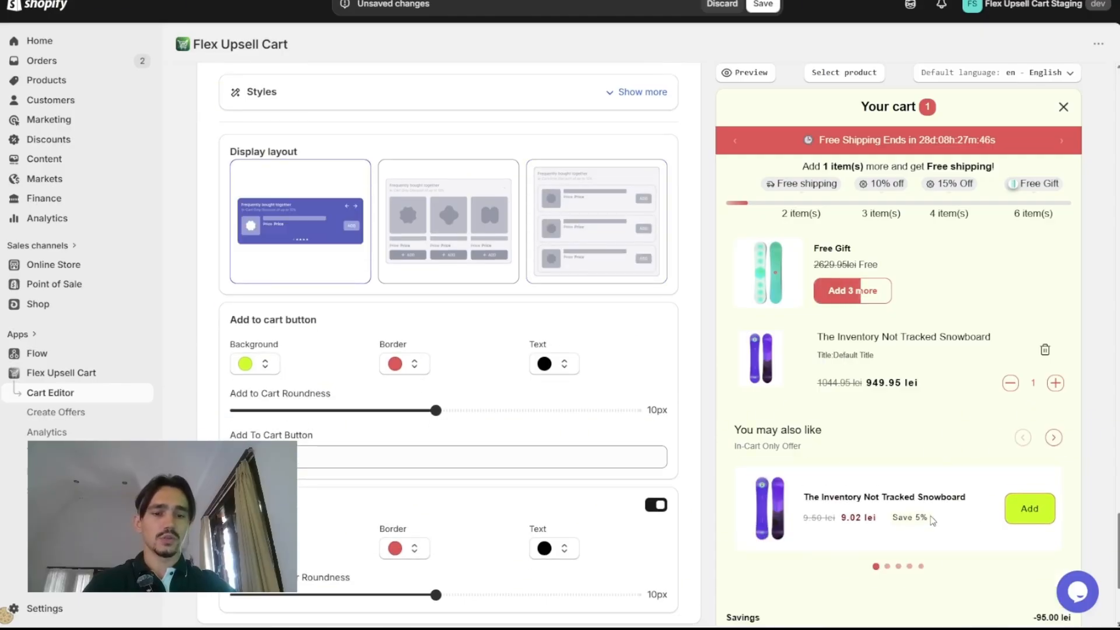
left_click(1054, 439)
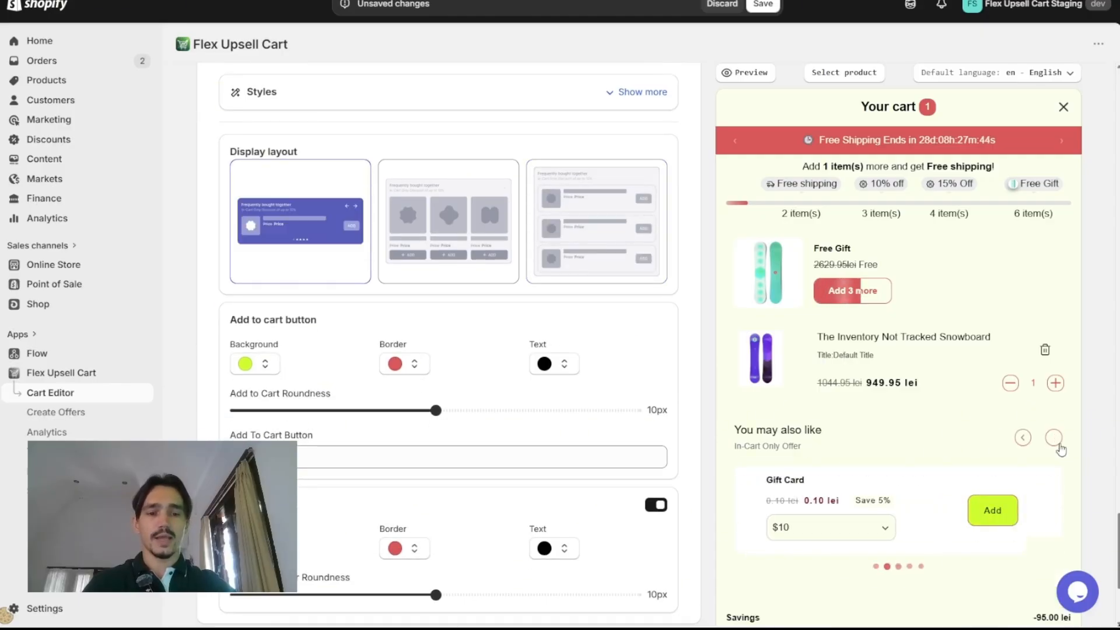
left_click(1054, 439)
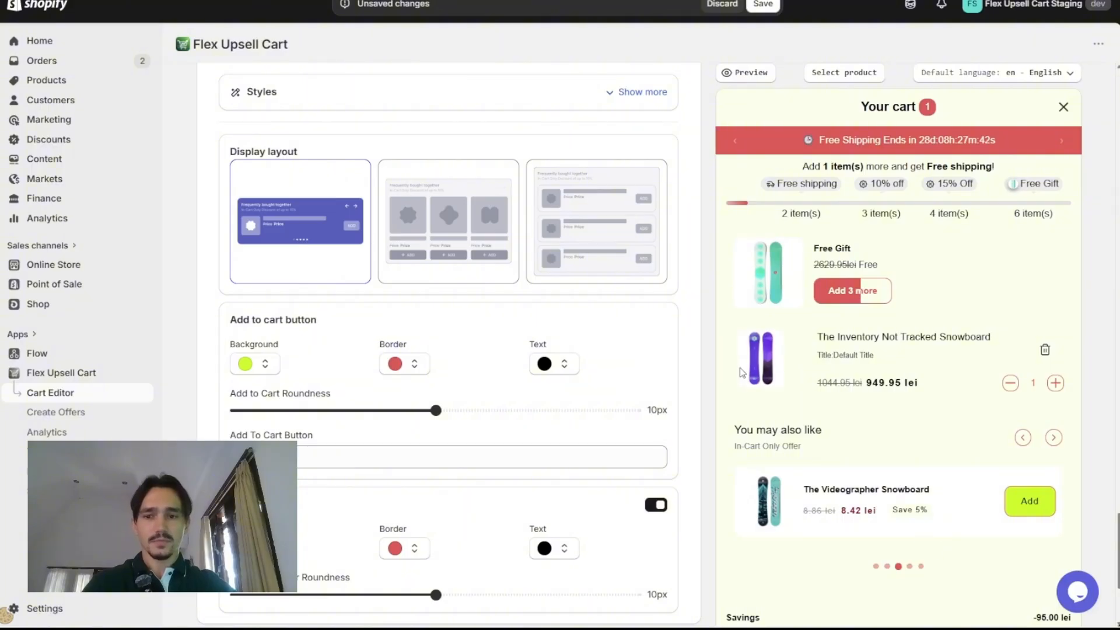
Step: Change the cross-sell title to "Recommended for you"
scroll(571, 320, "up", 10)
scroll(268, 158, "up", 6)
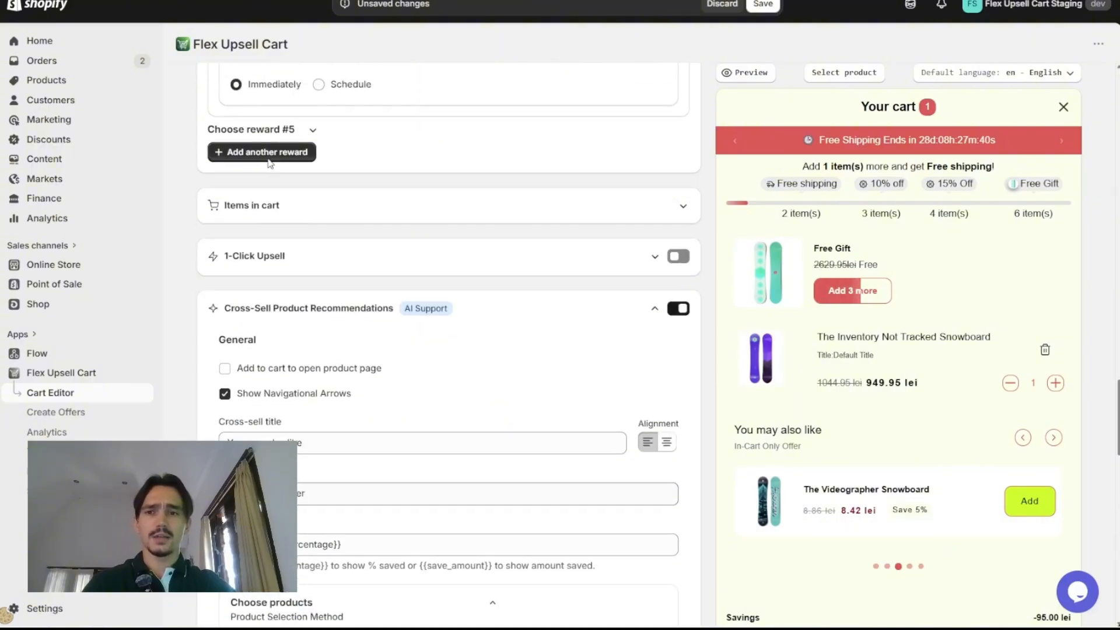
scroll(321, 385, "down", 3)
left_click_drag(323, 328, 197, 334)
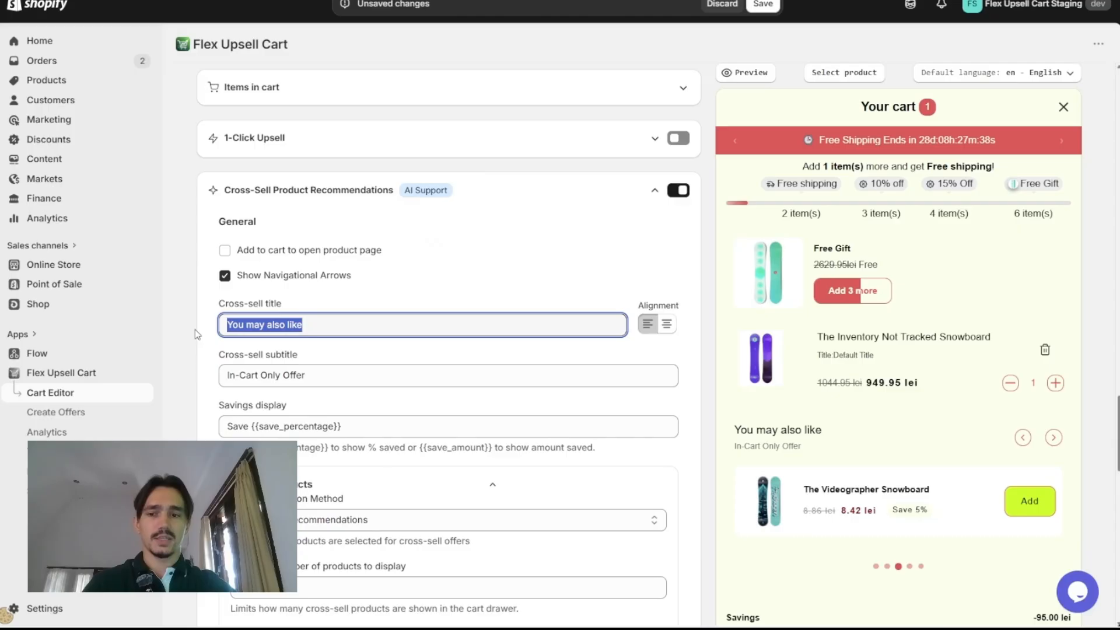
type("Recomme")
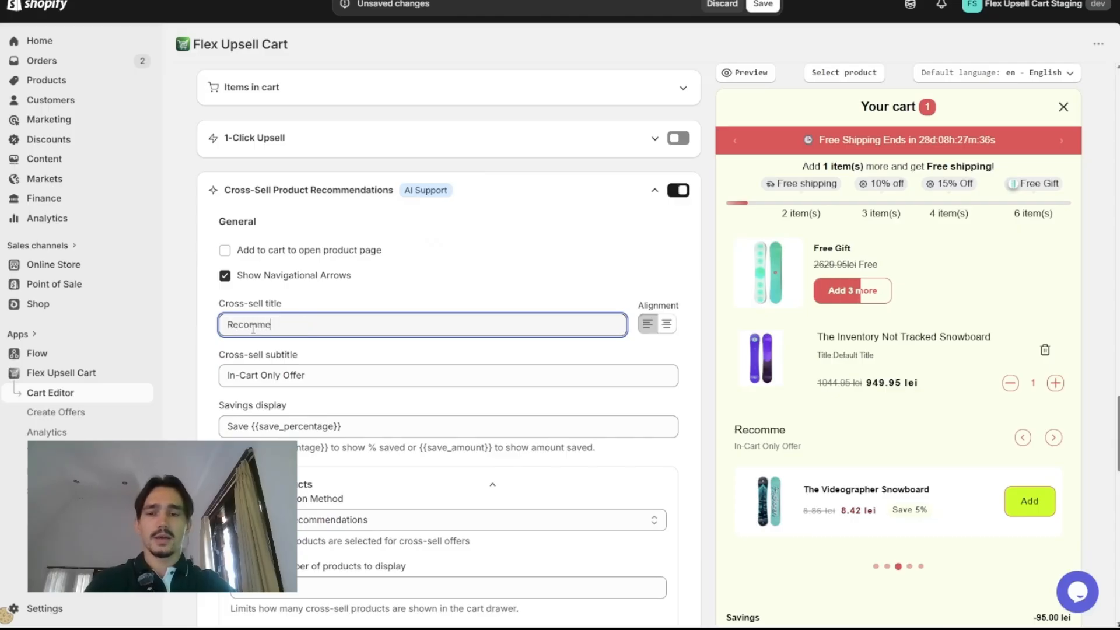
type("nded for you")
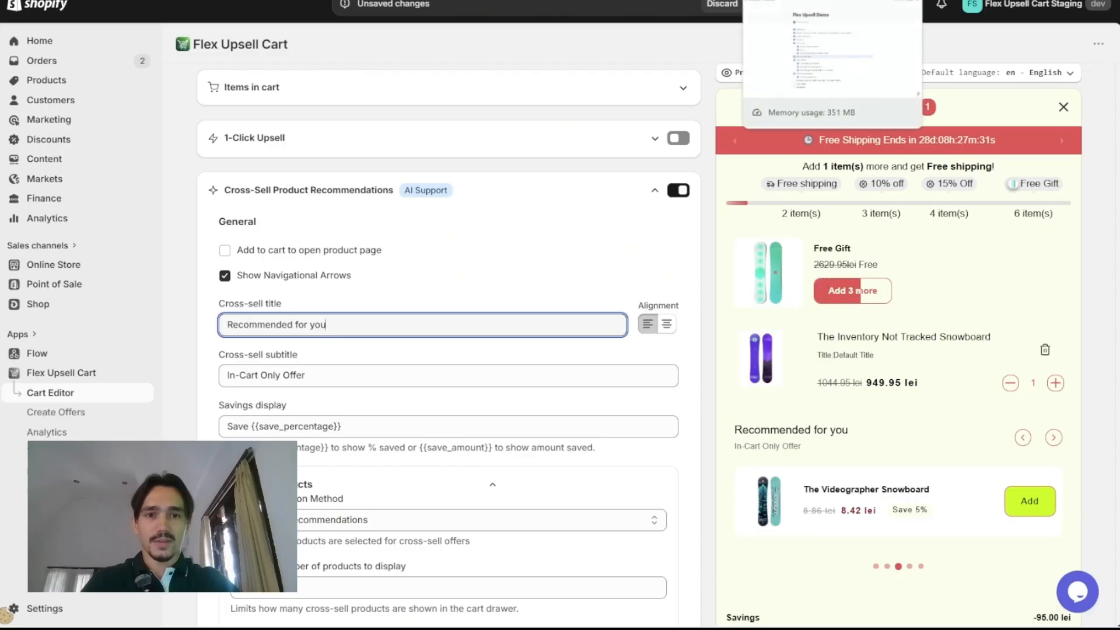
Step: Consult the Flex Upsell Demo checklist, and enable the Checkbox Upsell in the cart's footer and checkout section
left_click(776, 1)
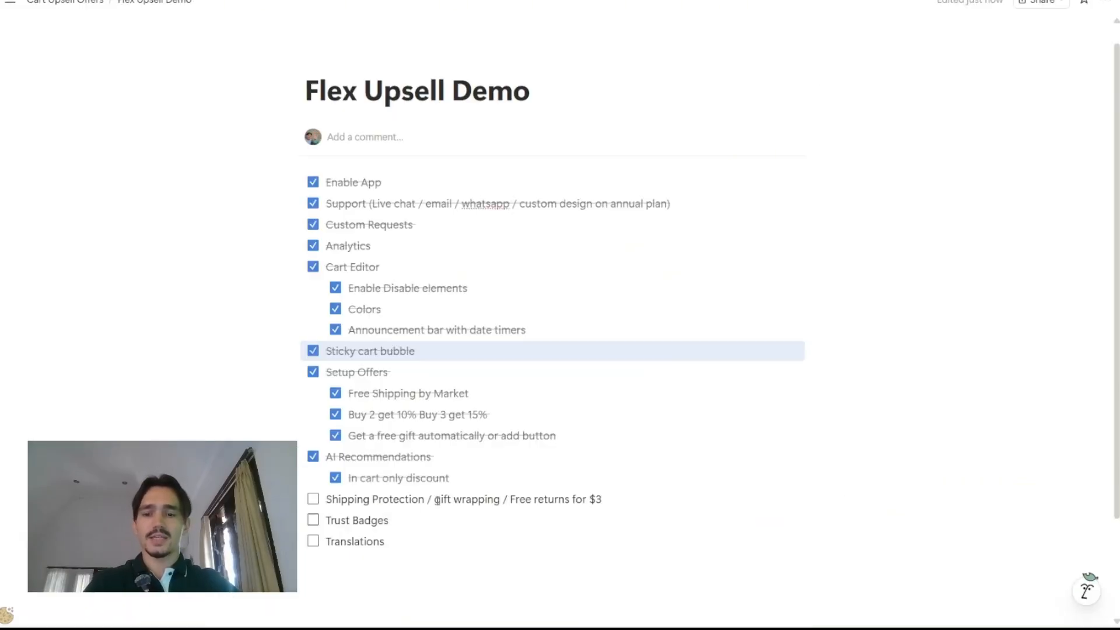
key("ctrl+tab")
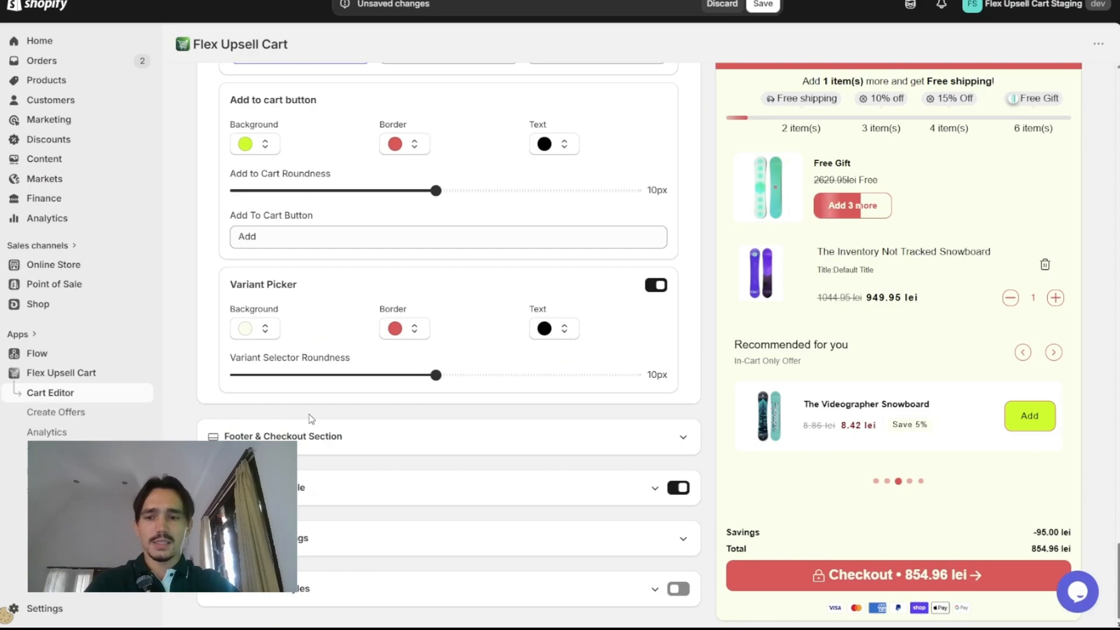
left_click(301, 437)
scroll(301, 438, "down", 9)
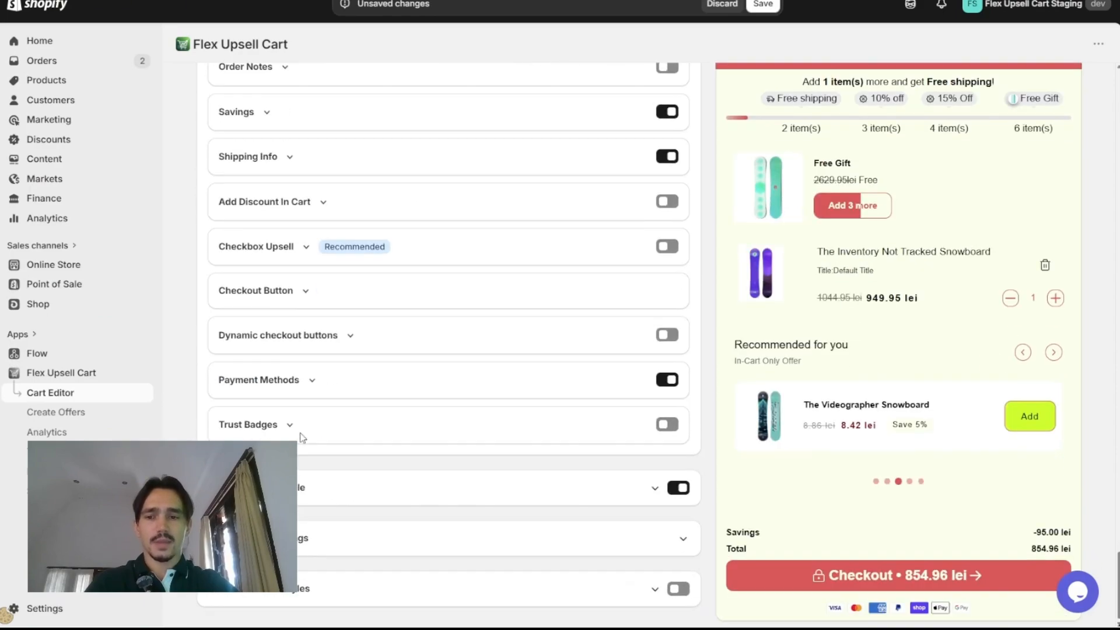
left_click(291, 253)
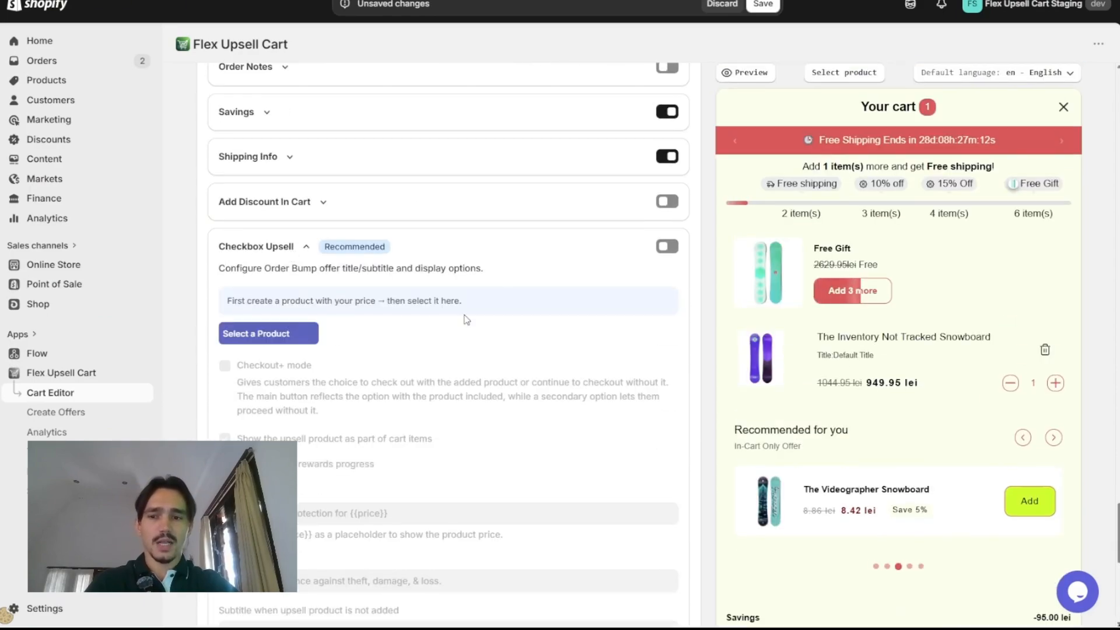
left_click(667, 247)
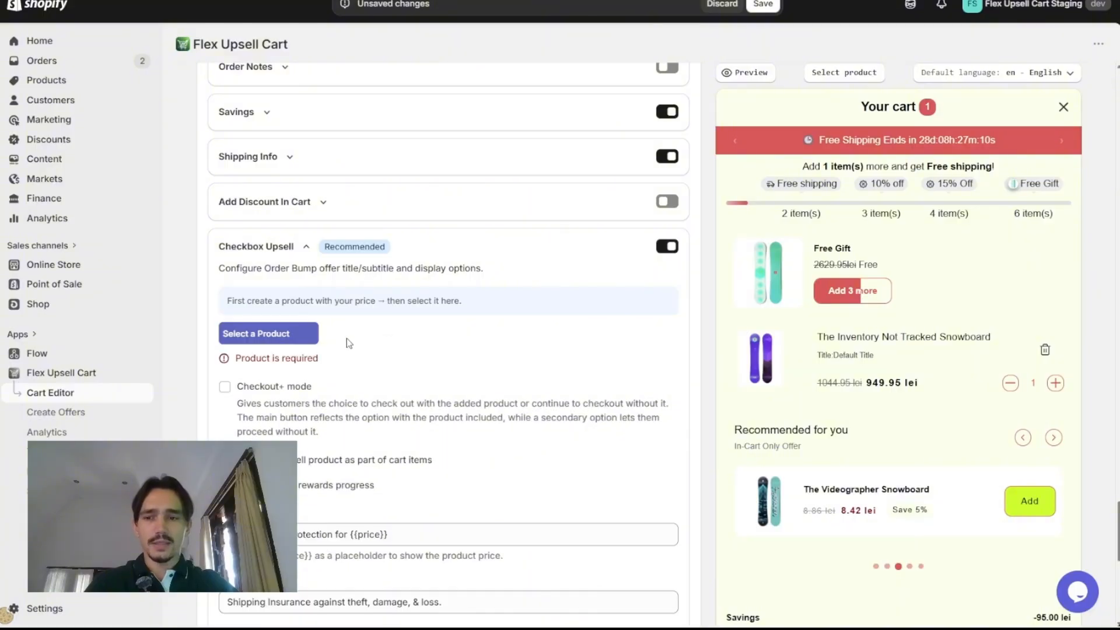
Step: Select Shipping Protection as the checkbox upsell product and check the offer in the cart preview
left_click(302, 341)
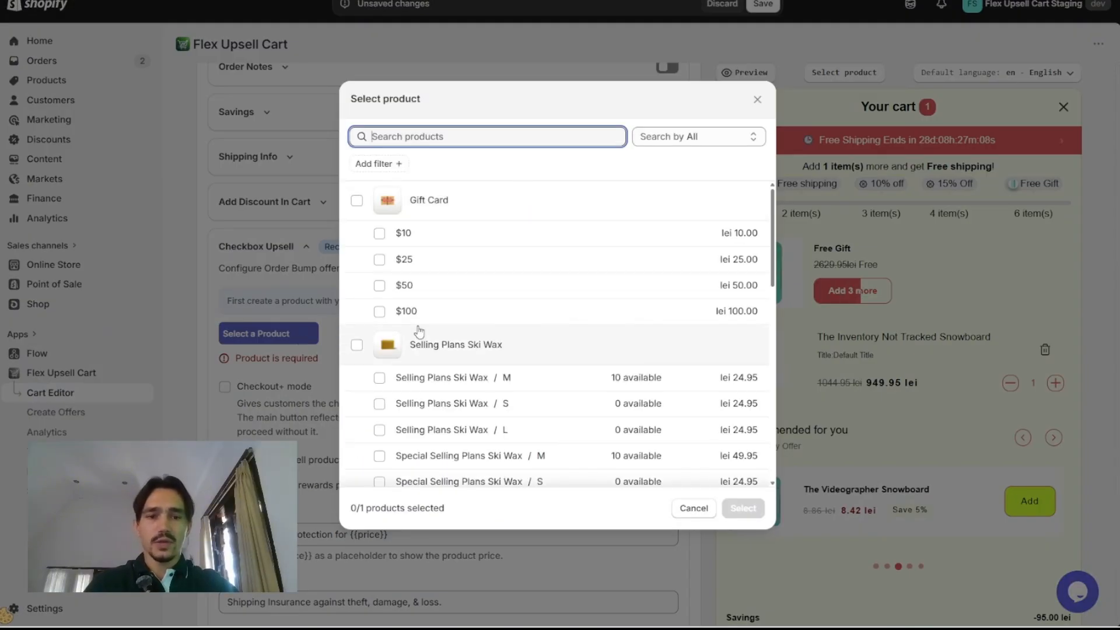
scroll(419, 331, "down", 2)
scroll(420, 350, "down", 3)
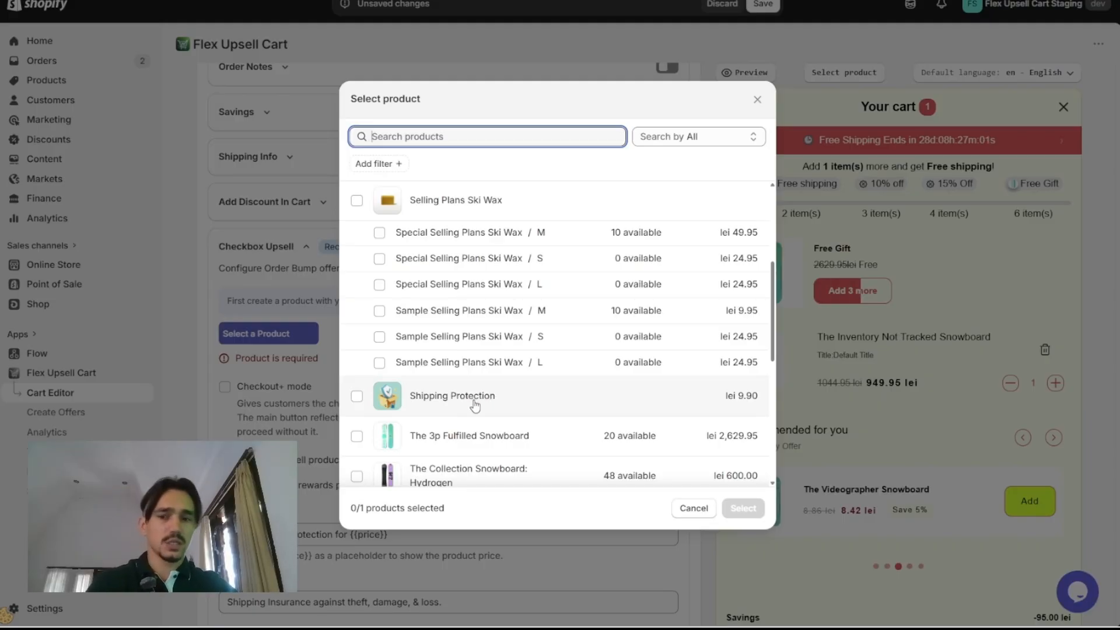
left_click(453, 407)
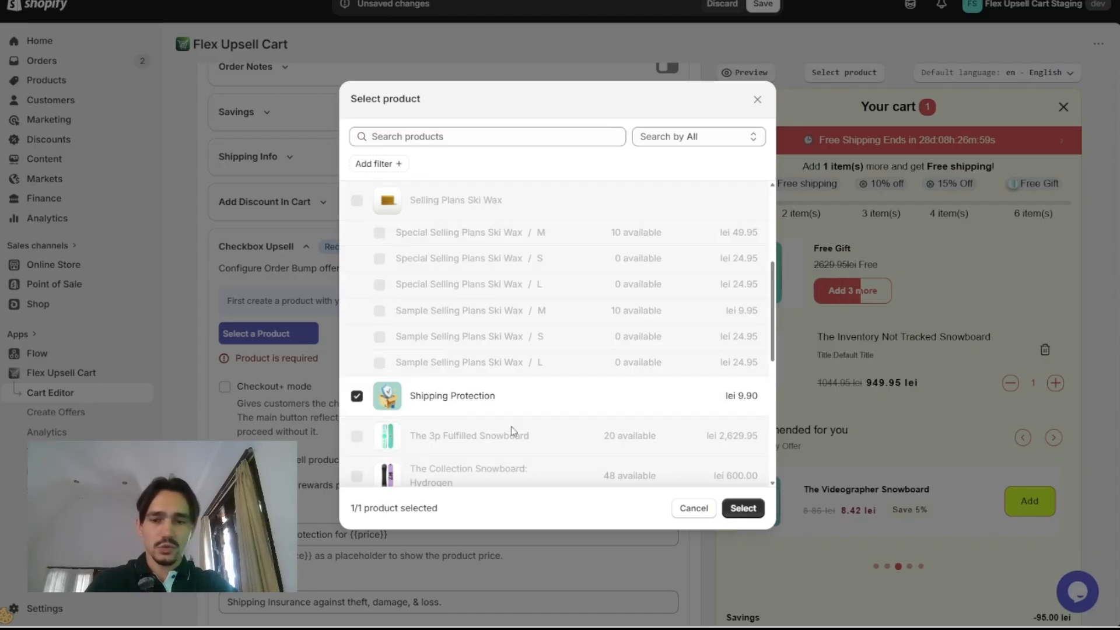
left_click(743, 509)
scroll(426, 409, "down", 5)
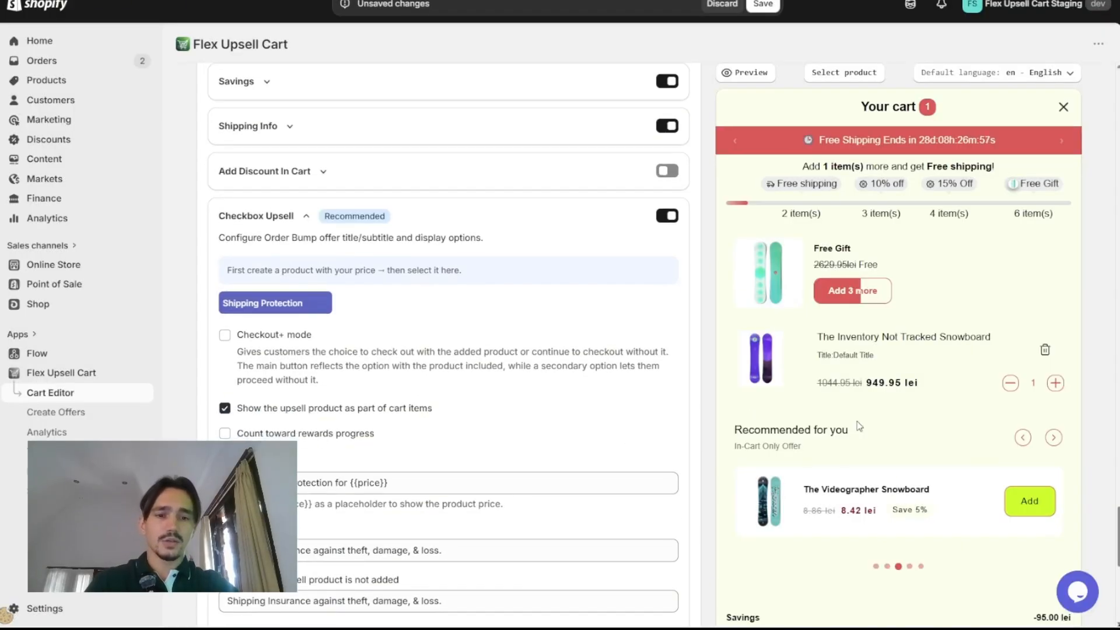
scroll(859, 425, "down", 2)
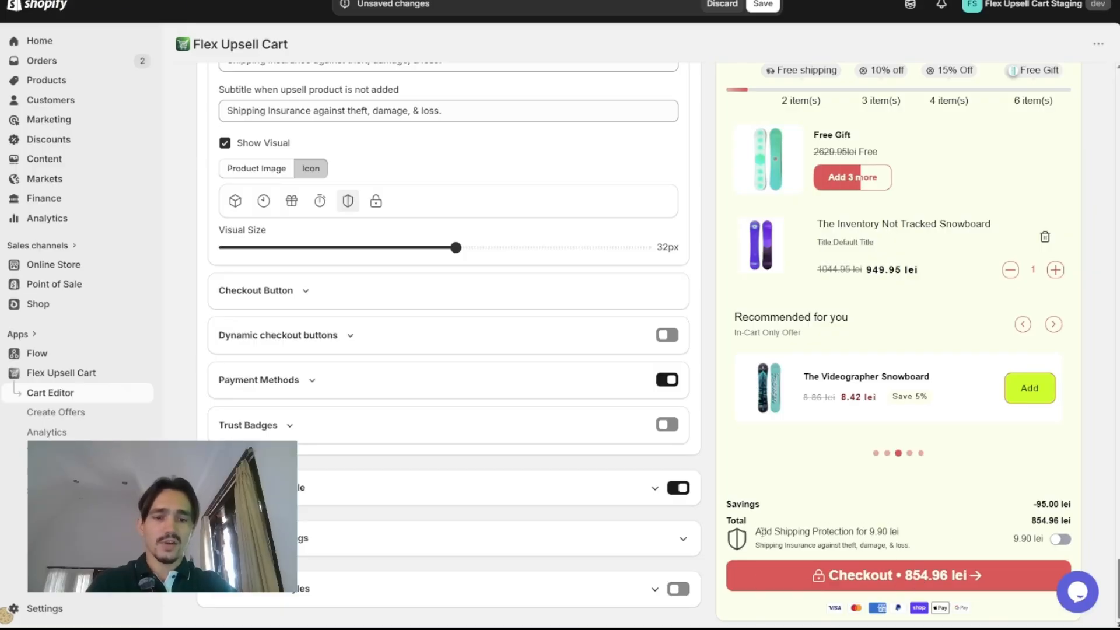
Step: Review the checkbox upsell's title, subtitle and visual options, and turn on Checkout+ mode for it
scroll(489, 324, "up", 4)
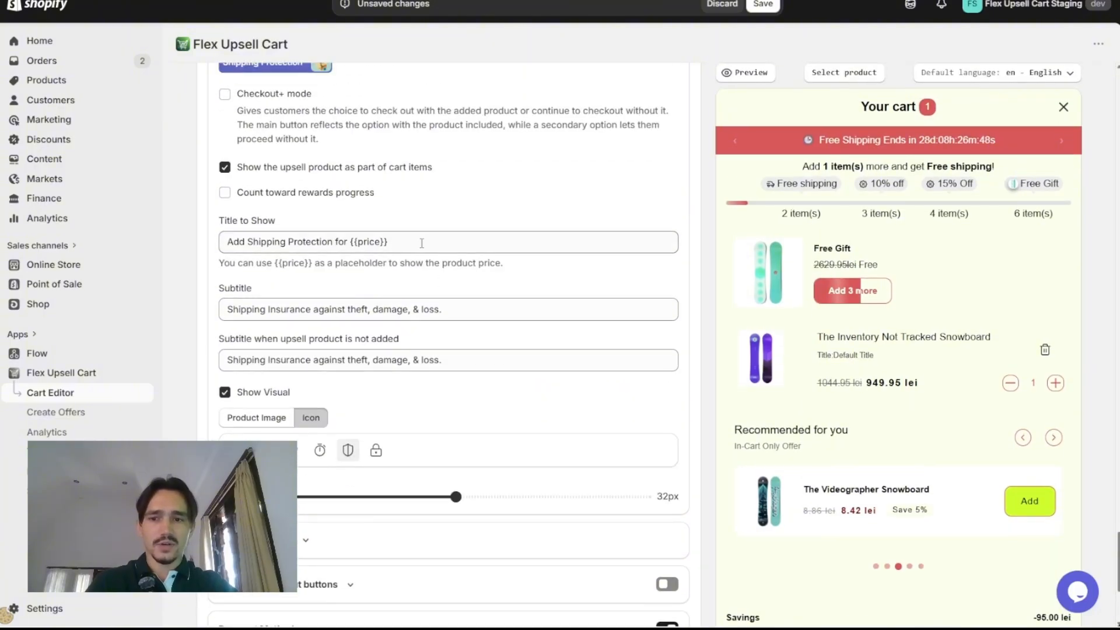
left_click(331, 242)
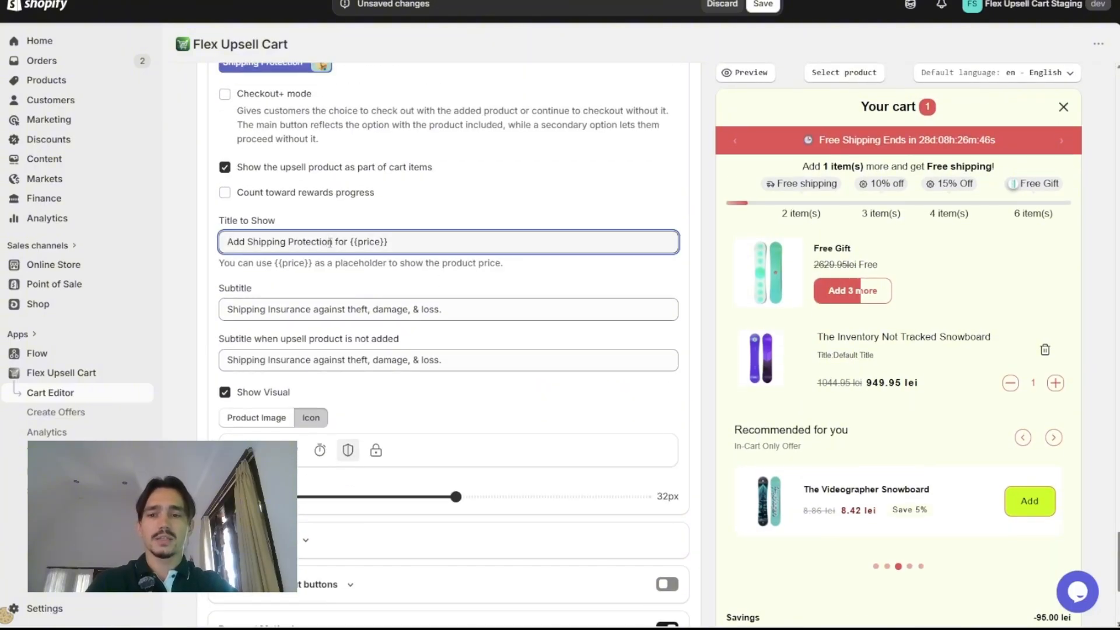
scroll(362, 229, "up", 1)
scroll(540, 275, "down", 3)
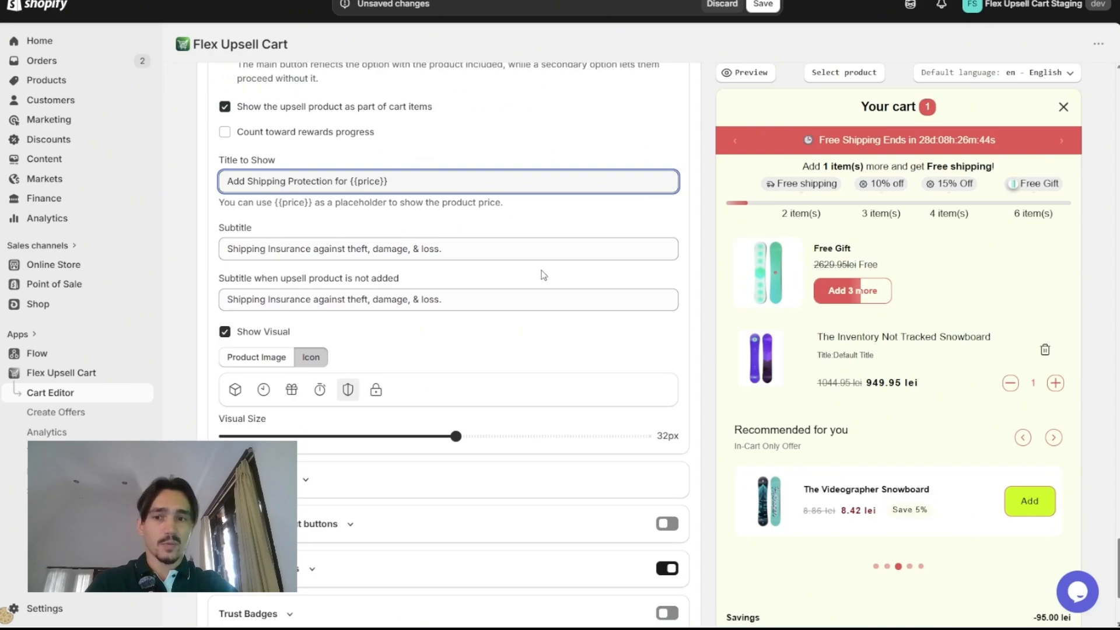
scroll(544, 275, "down", 2)
scroll(543, 275, "up", 5)
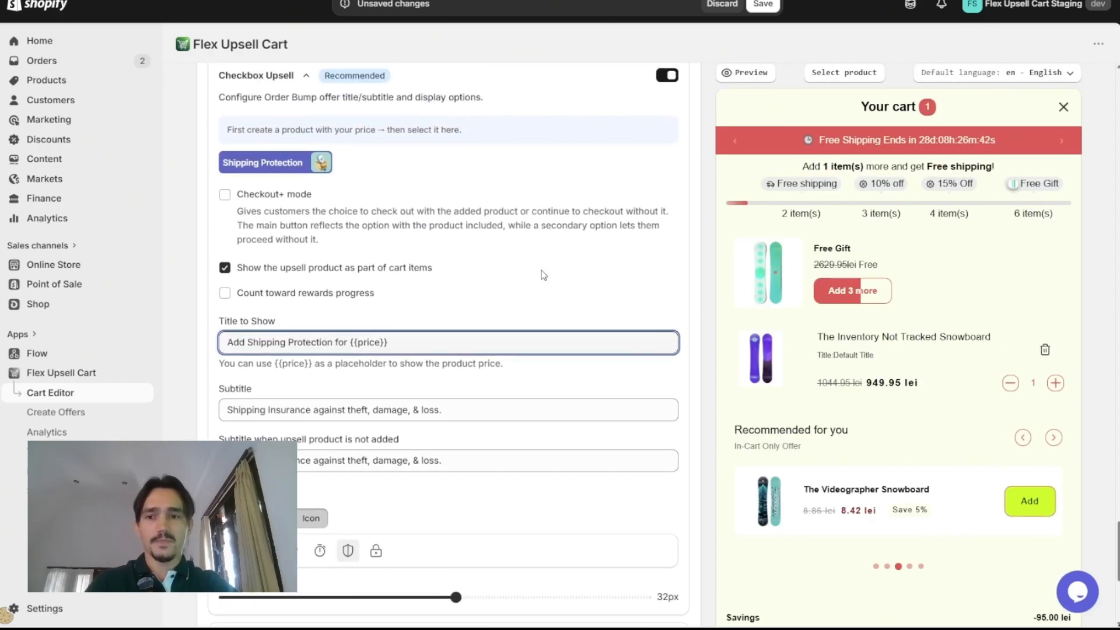
left_click(266, 209)
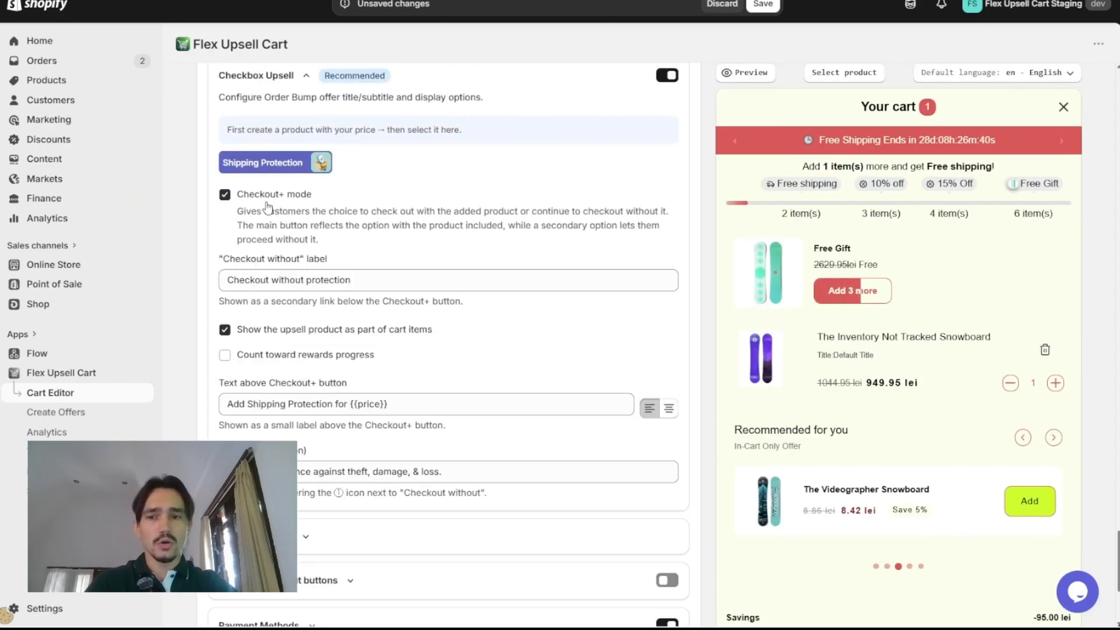
scroll(541, 353, "down", 3)
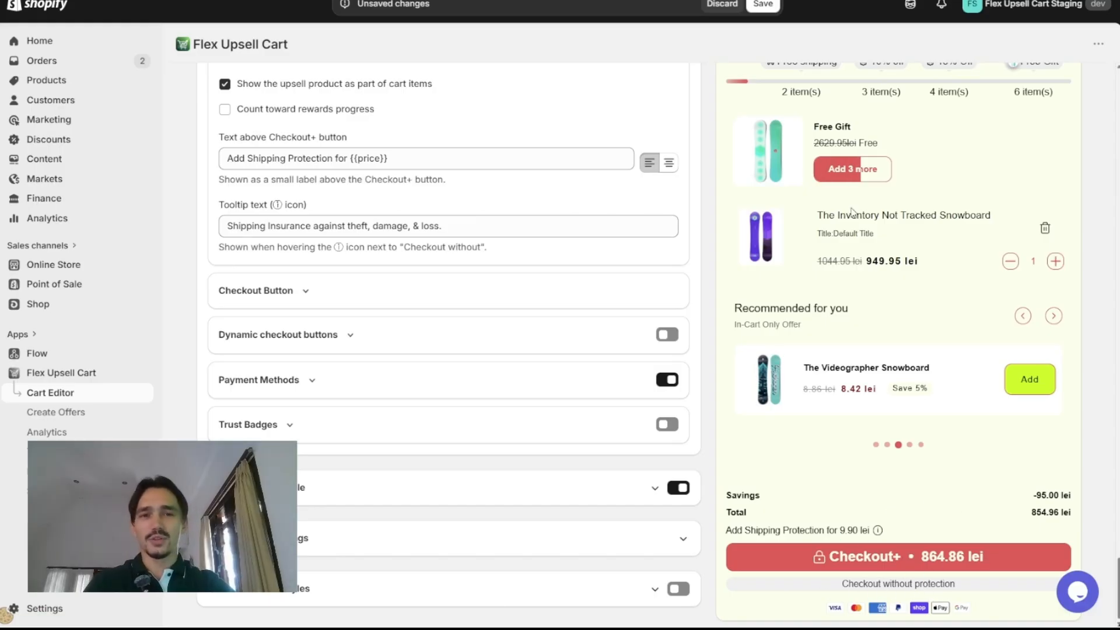
Step: Tick off "Shipping Protection / gift wrapping / Free returns for $3" and "Trust Badges" in the Flex Upsell Demo checklist
key("ctrl+Tab")
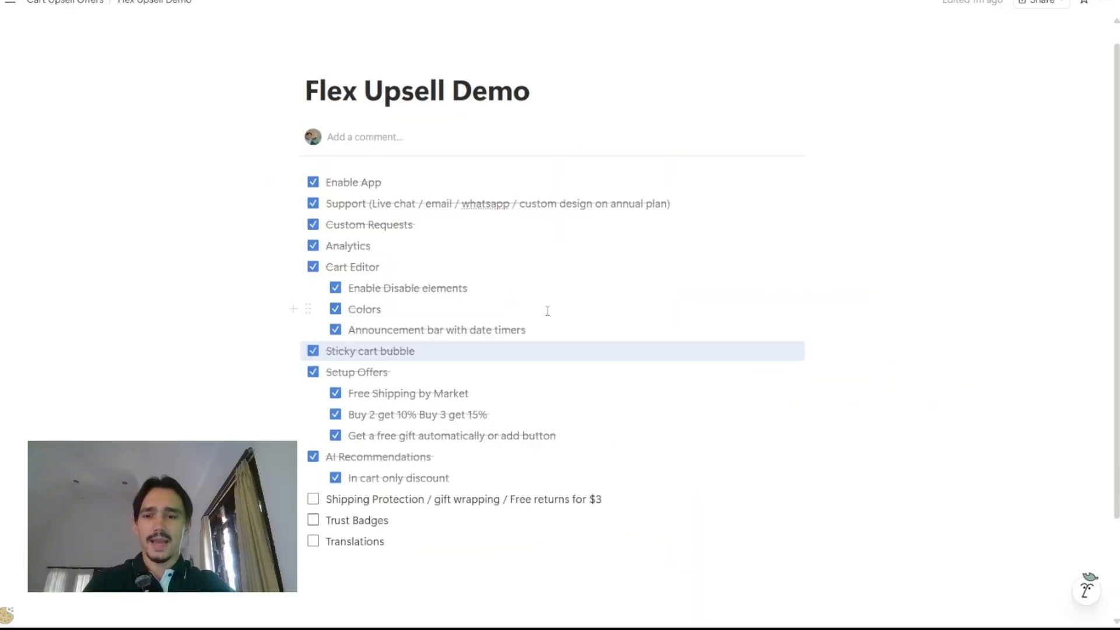
left_click(313, 504)
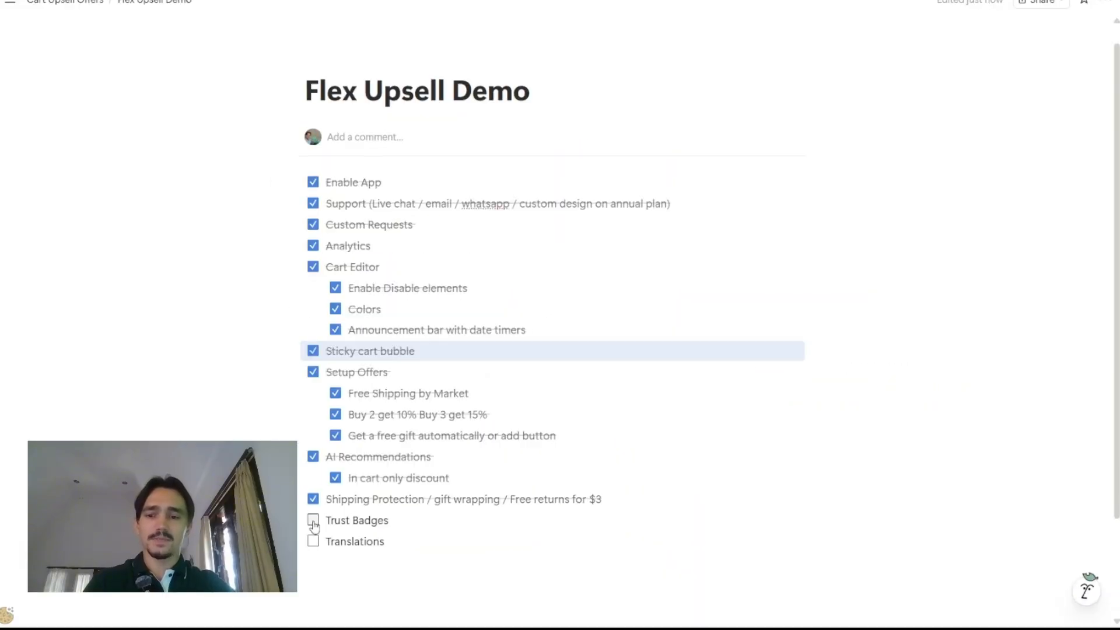
left_click(313, 520)
Step: Back in the Cart Editor, enable trust badges with a Global Shipping badge and position the badge text under the icon
key("ctrl+Tab")
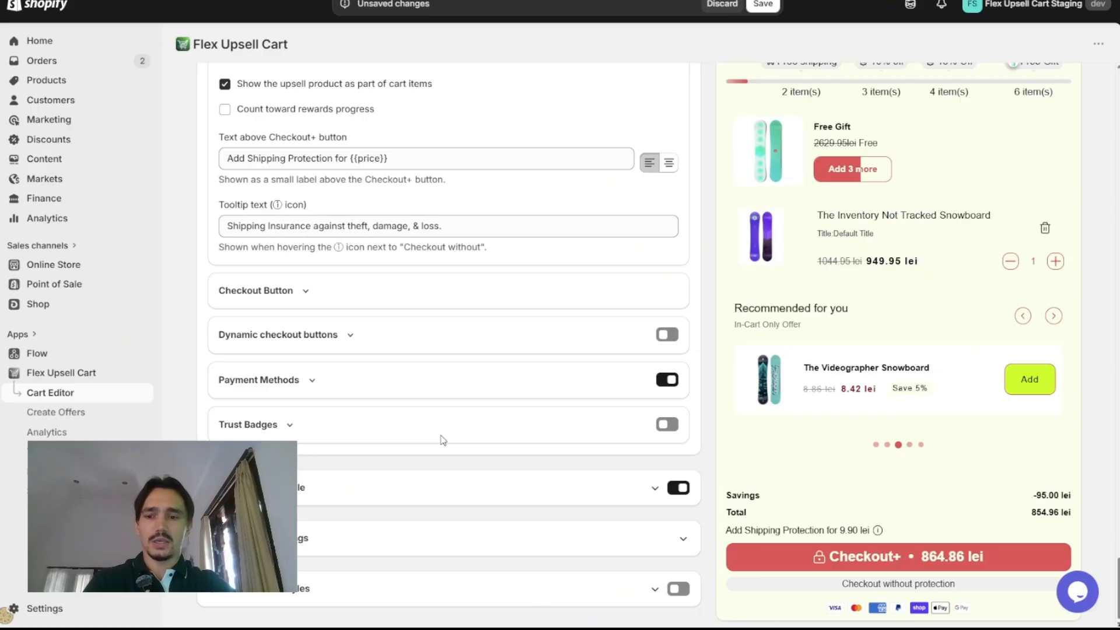
left_click(277, 428)
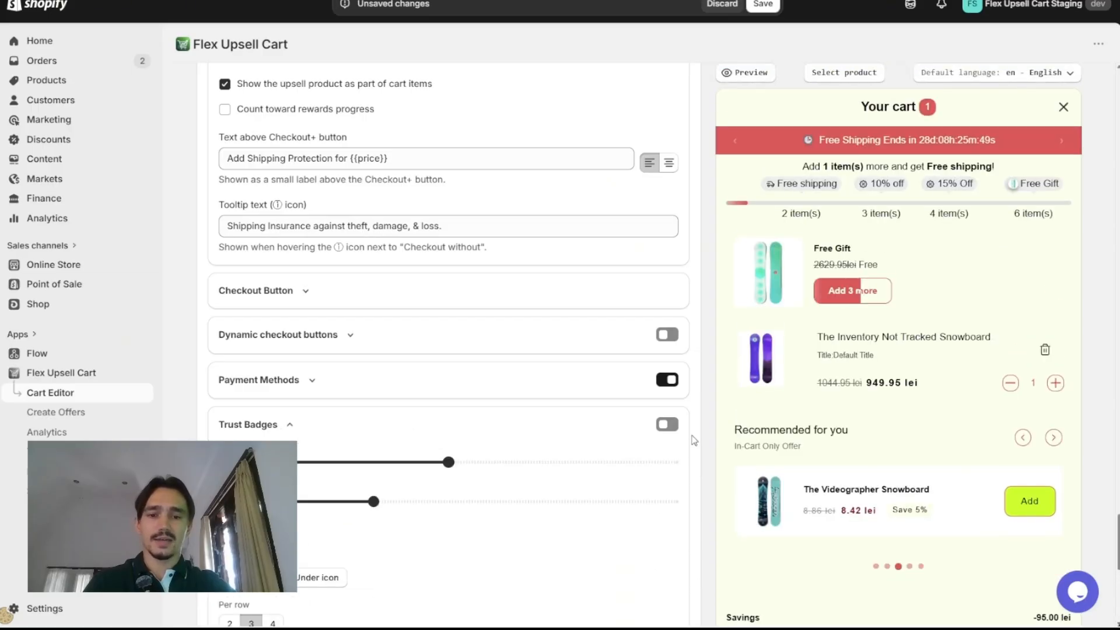
left_click(666, 424)
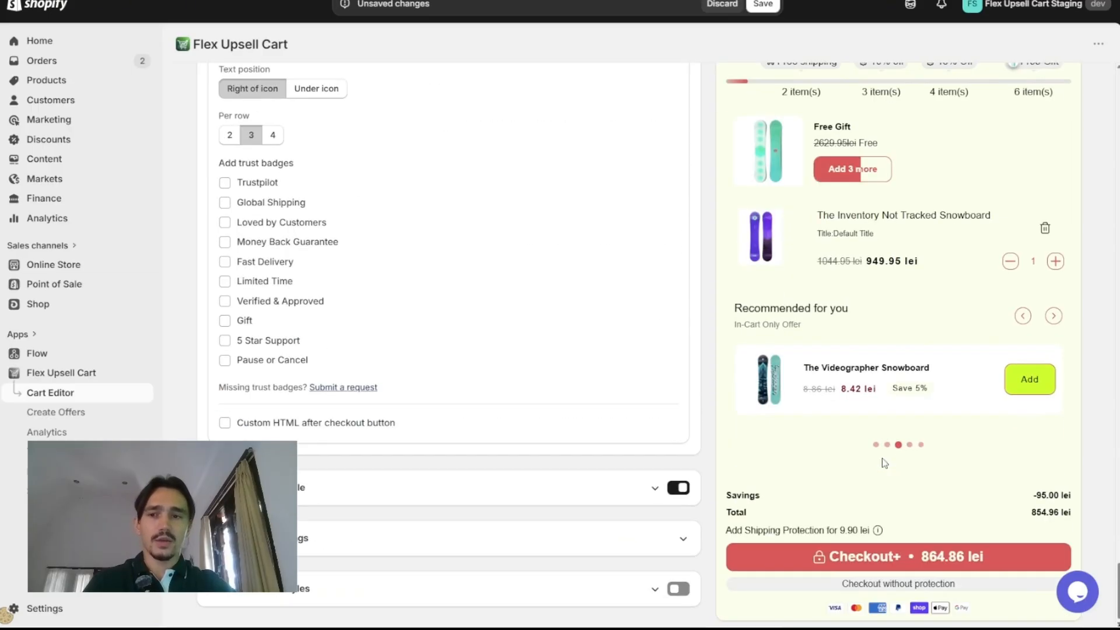
left_click(262, 208)
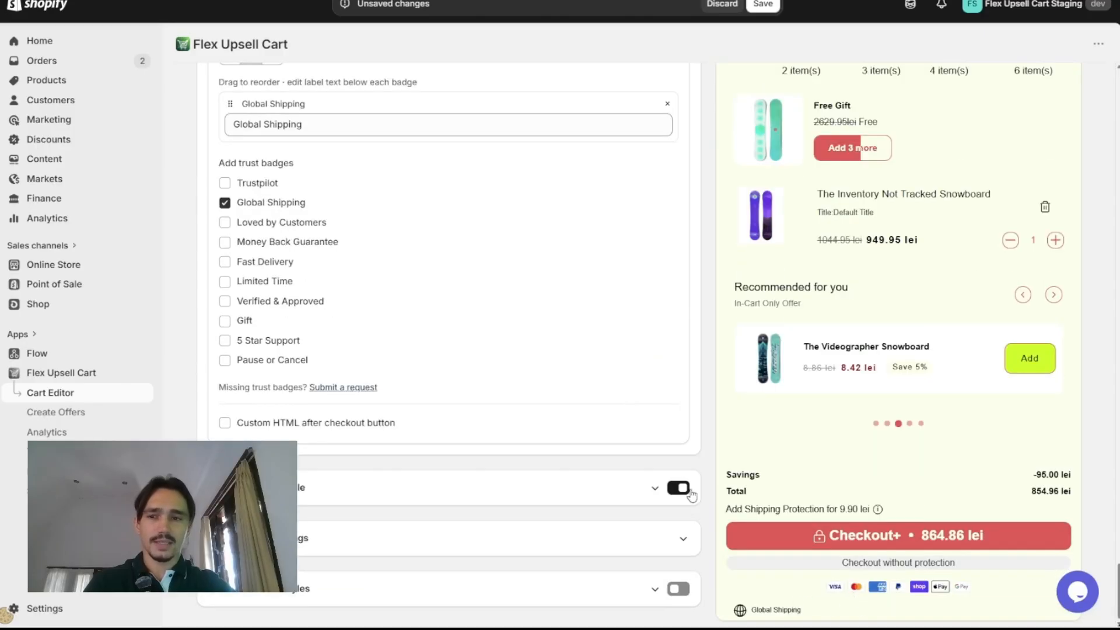
left_click(317, 185)
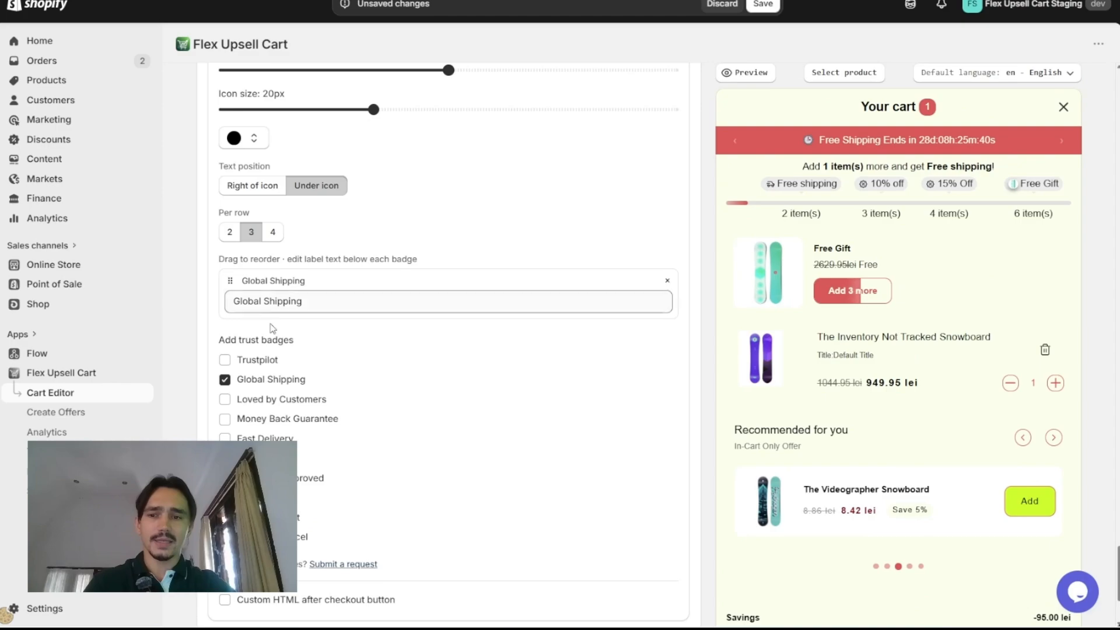
scroll(409, 146, "up", 2)
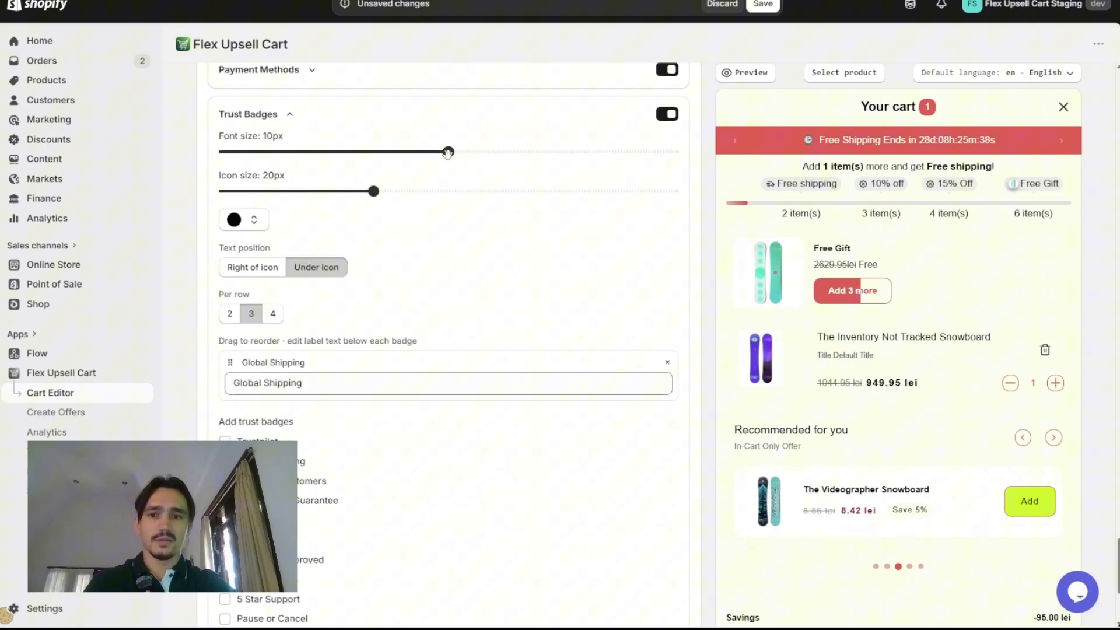
Step: Set the trust badge font size to 12px and add the Fast Delivery and 5 Star Support badges
left_click_drag(448, 152, 670, 151)
scroll(507, 327, "down", 5)
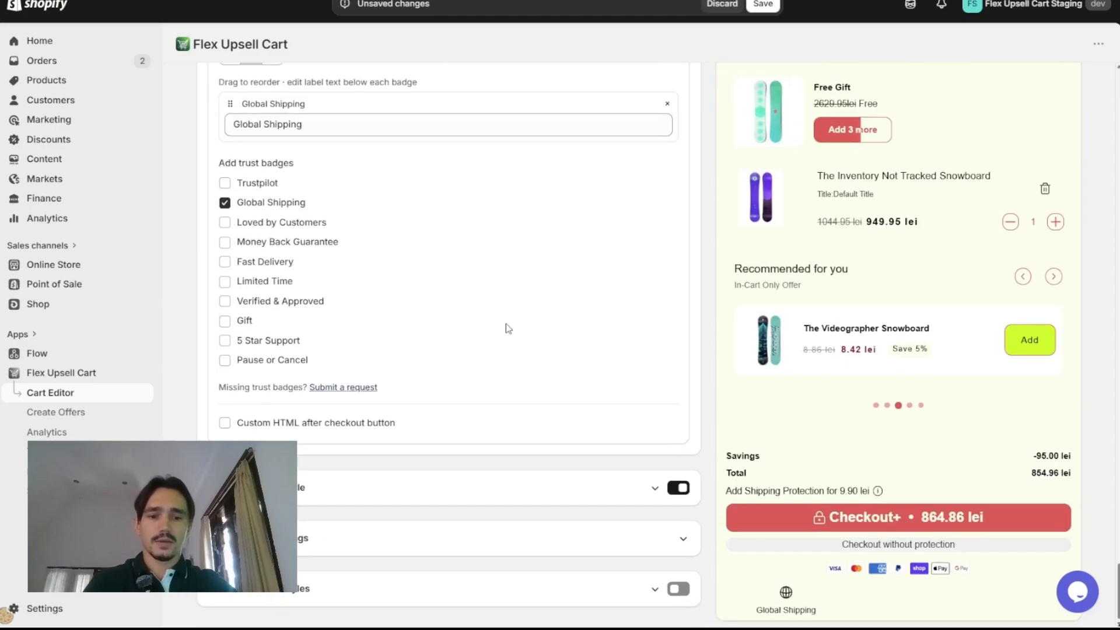
left_click(273, 269)
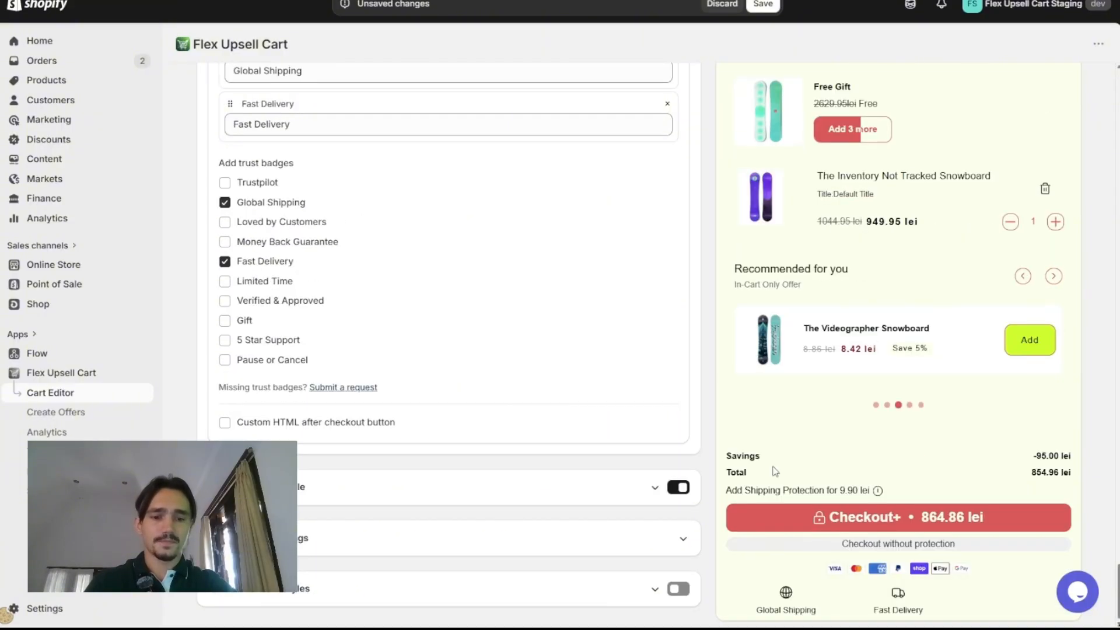
left_click(262, 345)
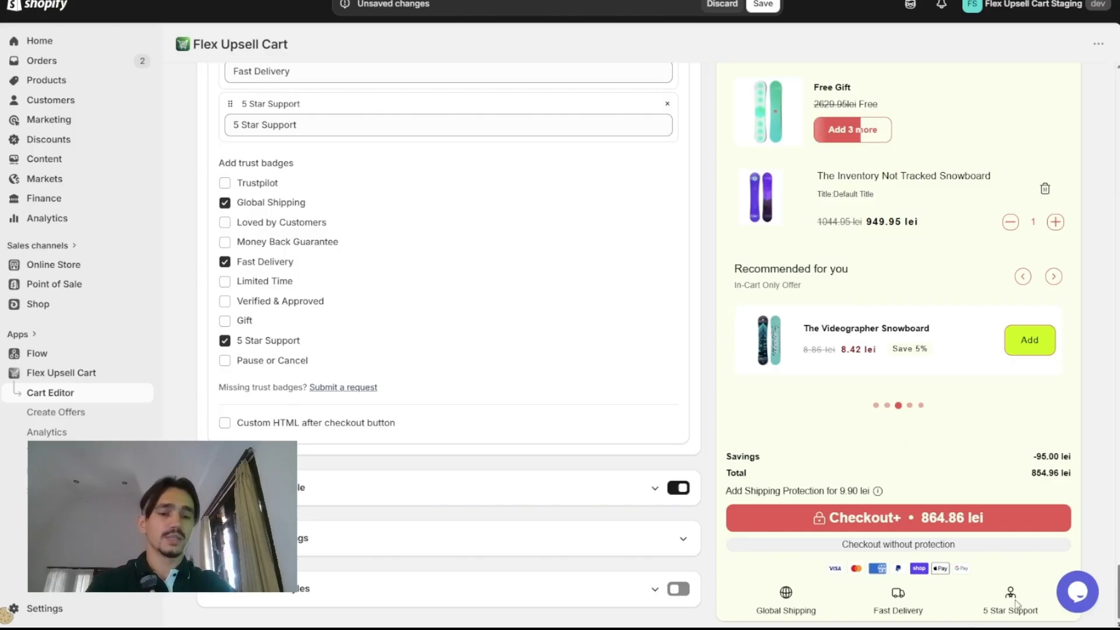
Step: Position the trust badge text to the right of the icon and show 4 badges per row
scroll(588, 257, "up", 6)
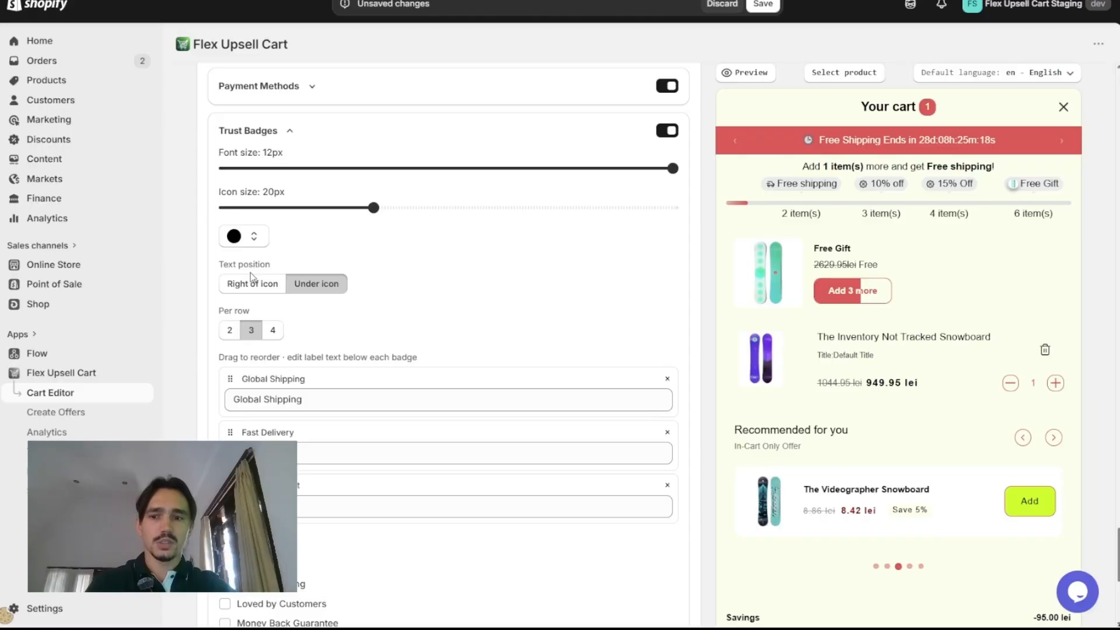
left_click(254, 284)
scroll(887, 516, "down", 6)
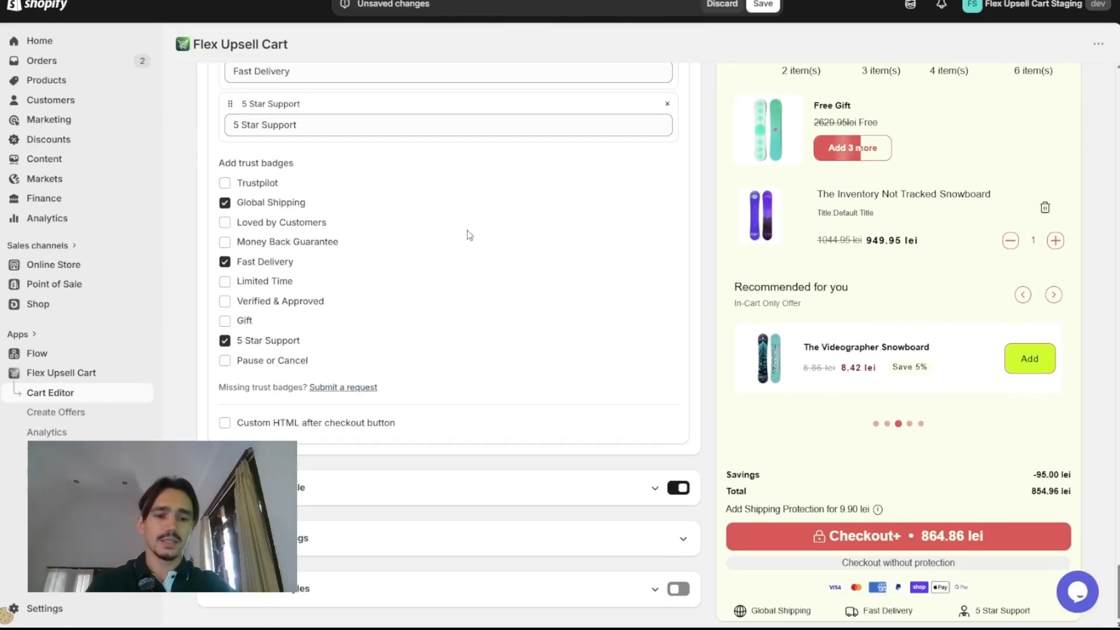
scroll(465, 233, "up", 6)
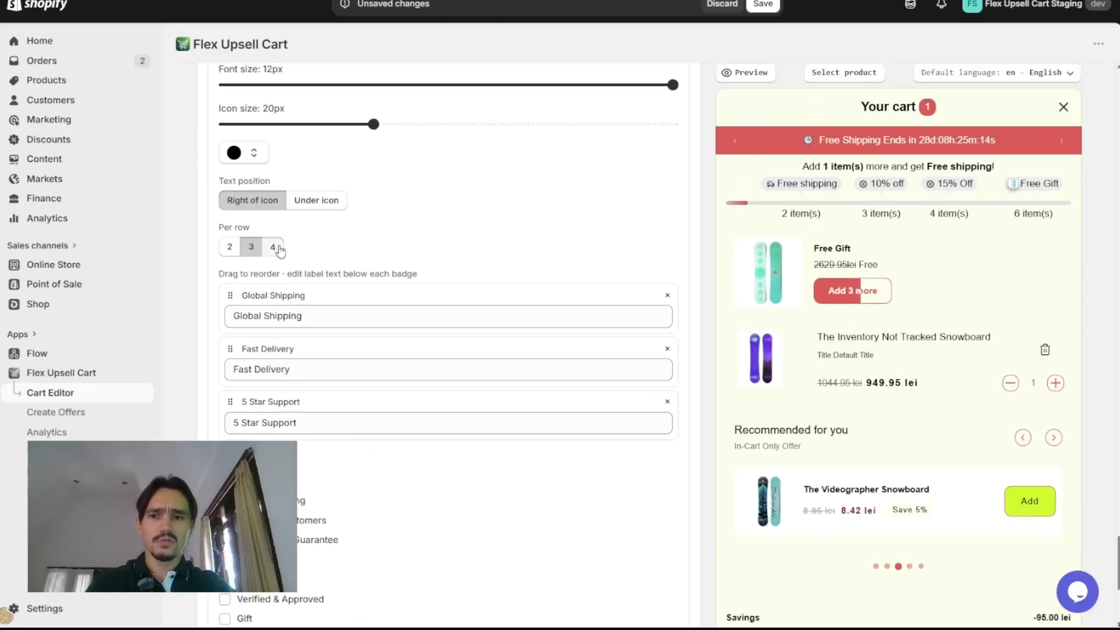
left_click(270, 247)
scroll(675, 350, "down", 6)
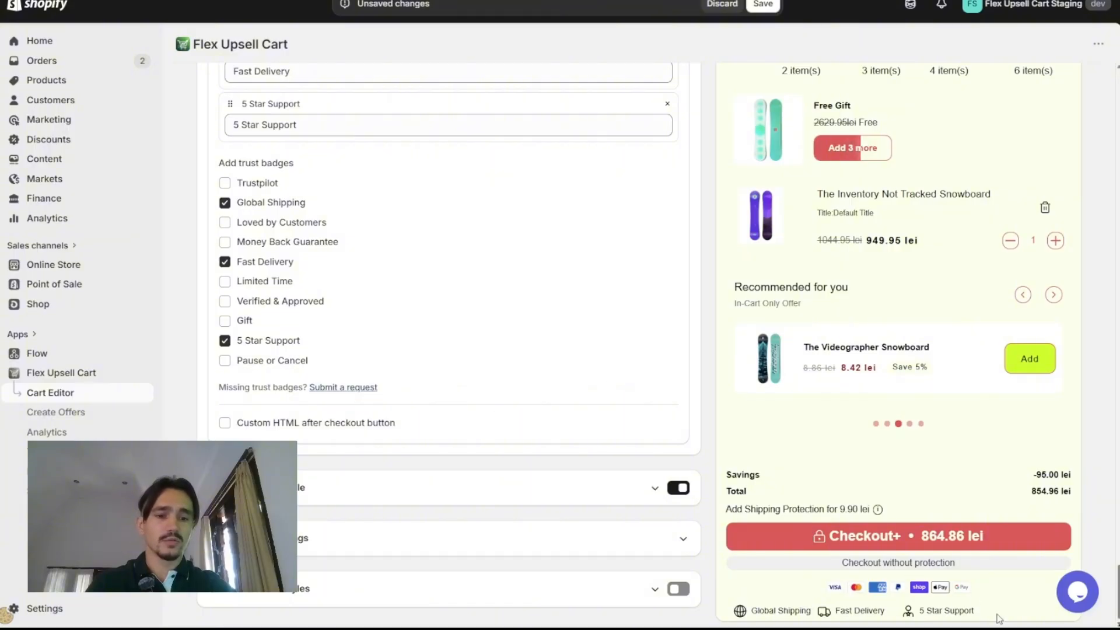
Step: Add the Verified & Approved trust badge and check the badge row in the cart preview
scroll(825, 574, "up", 6)
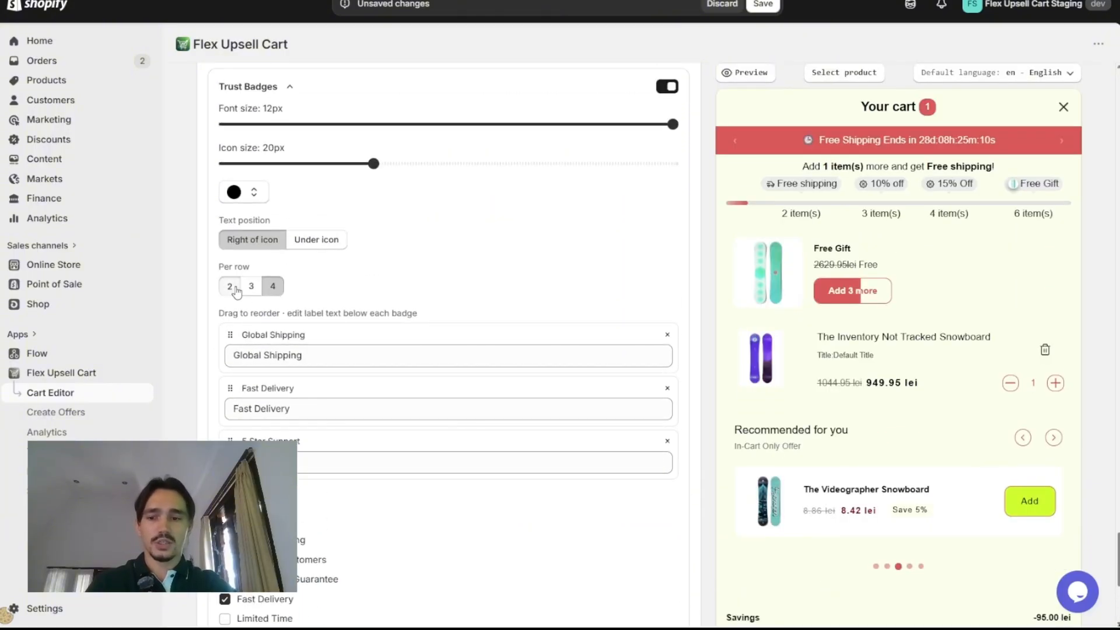
scroll(350, 525, "down", 6)
scroll(823, 522, "down", 2)
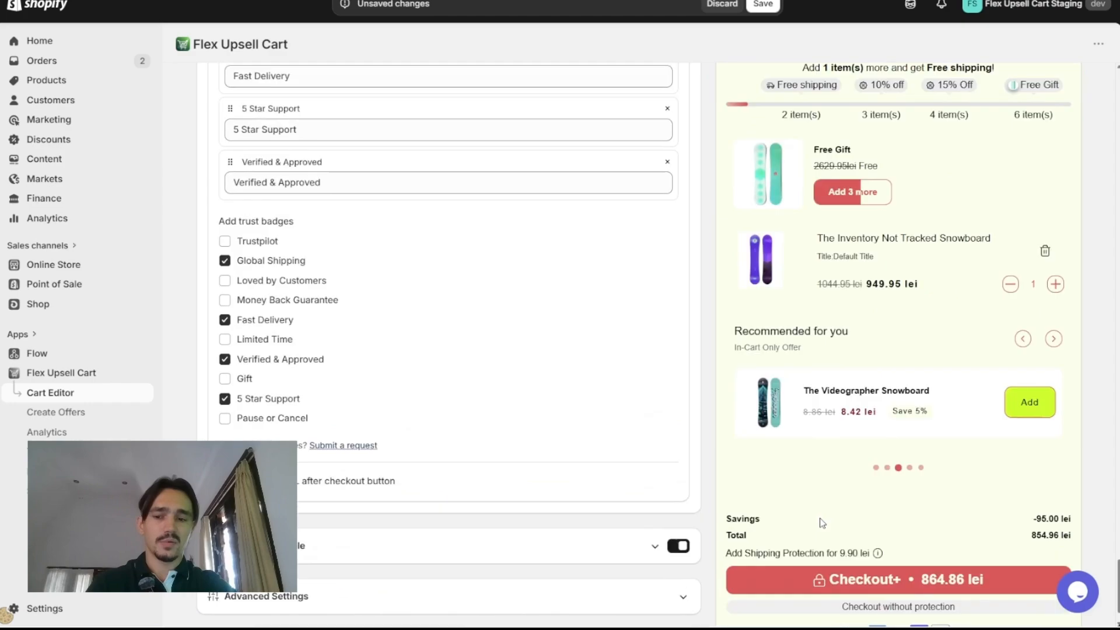
scroll(823, 522, "down", 2)
Step: Change the Global Shipping badge's label to "International Shipping" and check it in the cart preview
scroll(469, 472, "up", 7)
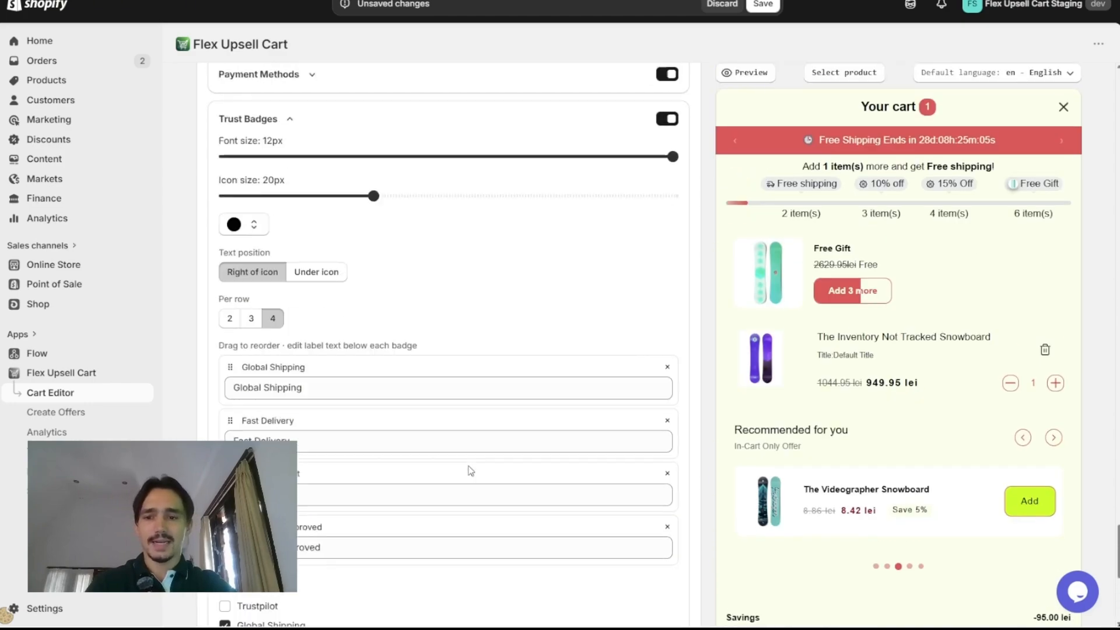
left_click_drag(335, 363, 299, 363)
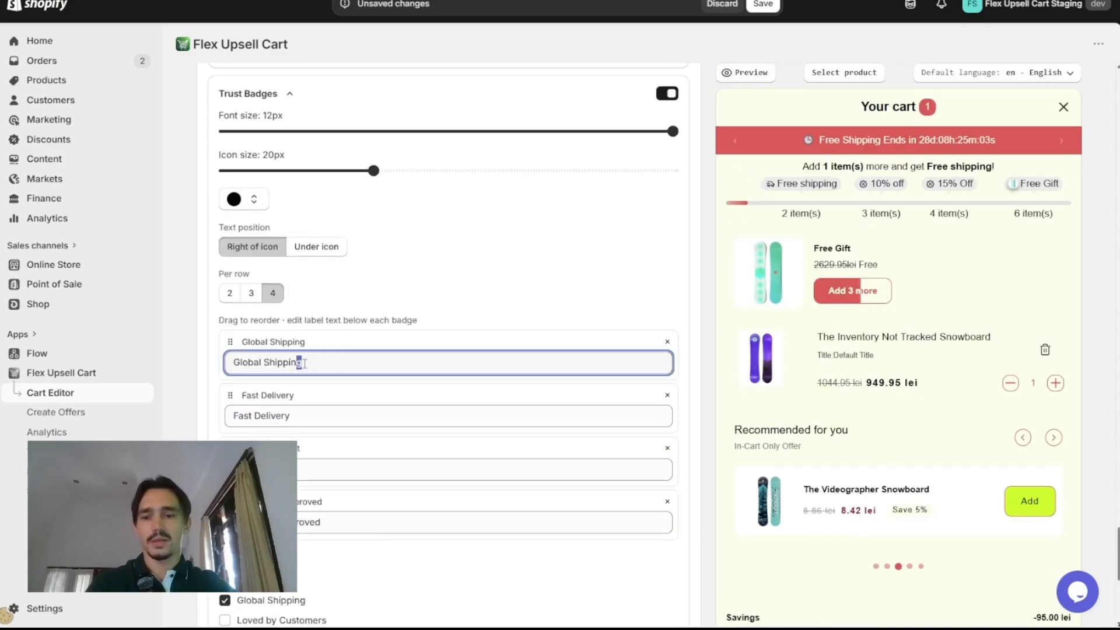
key("ctrl+a")
type("U")
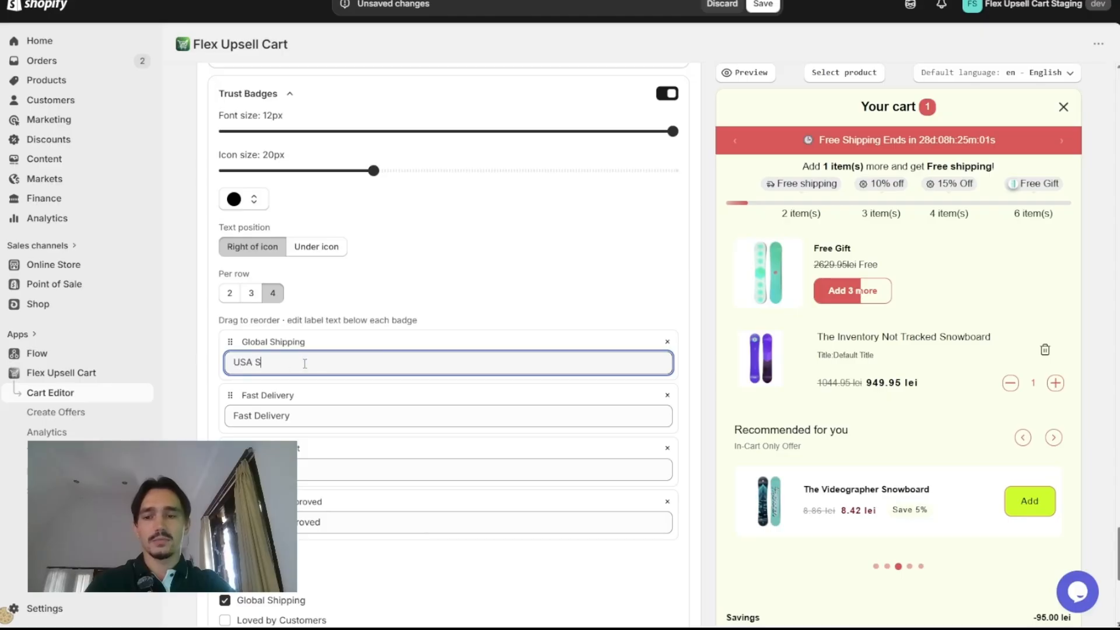
type("hippi")
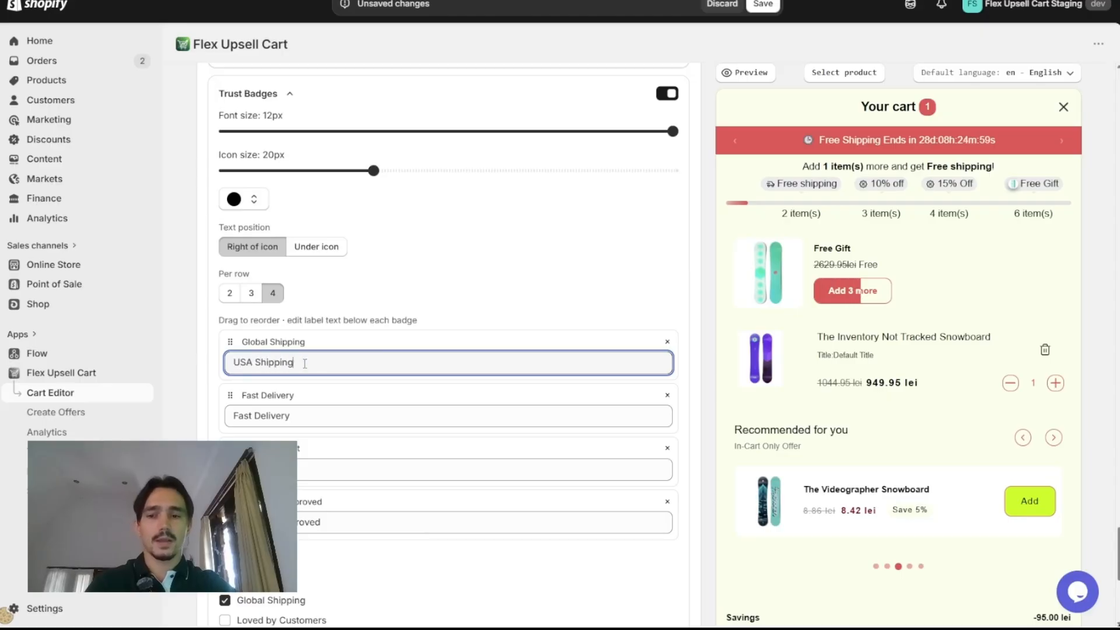
type("ng")
left_click_drag(255, 362, 170, 368)
key("BackSpace")
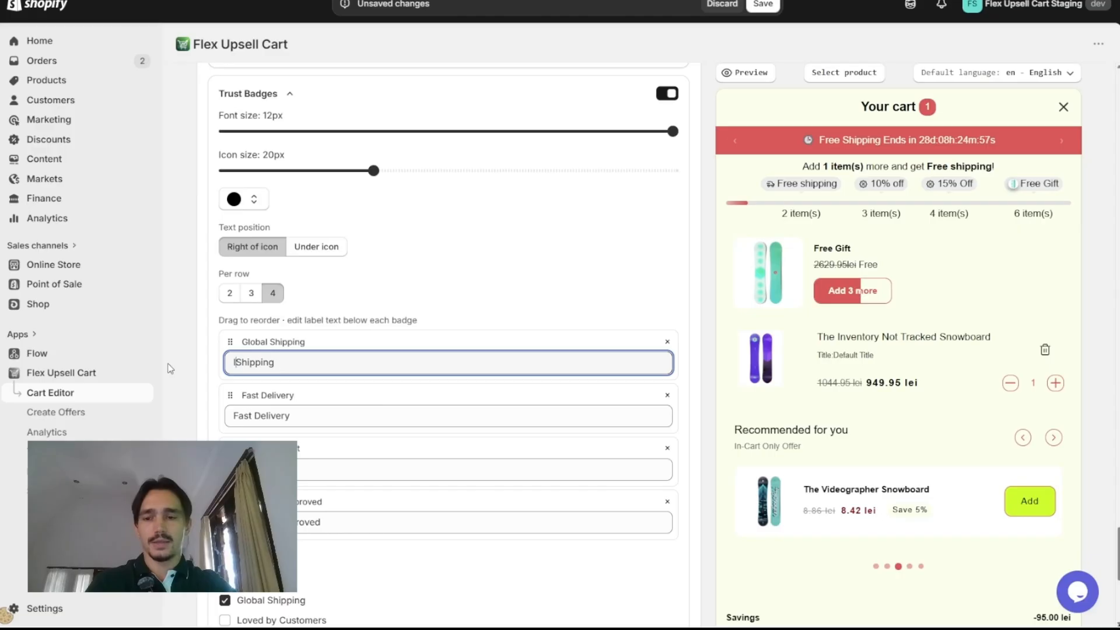
type("International")
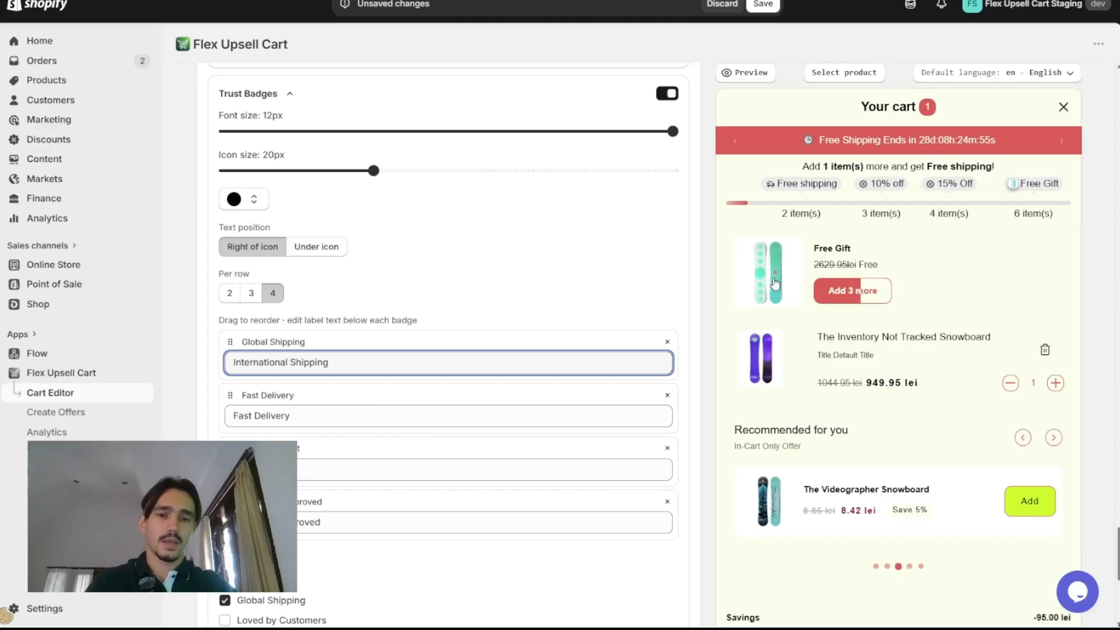
scroll(775, 283, "down", 5)
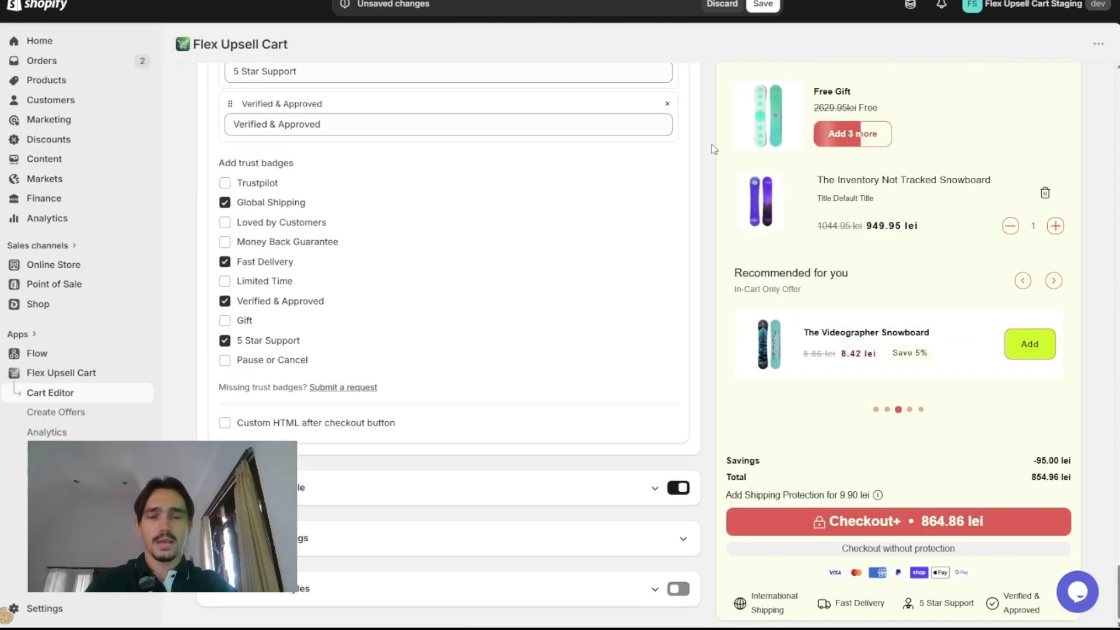
Step: Tick off "Translations" in the Flex Upsell Demo checklist and open the Translations page of Flex Upsell Cart in Shopify
key("ctrl+Tab")
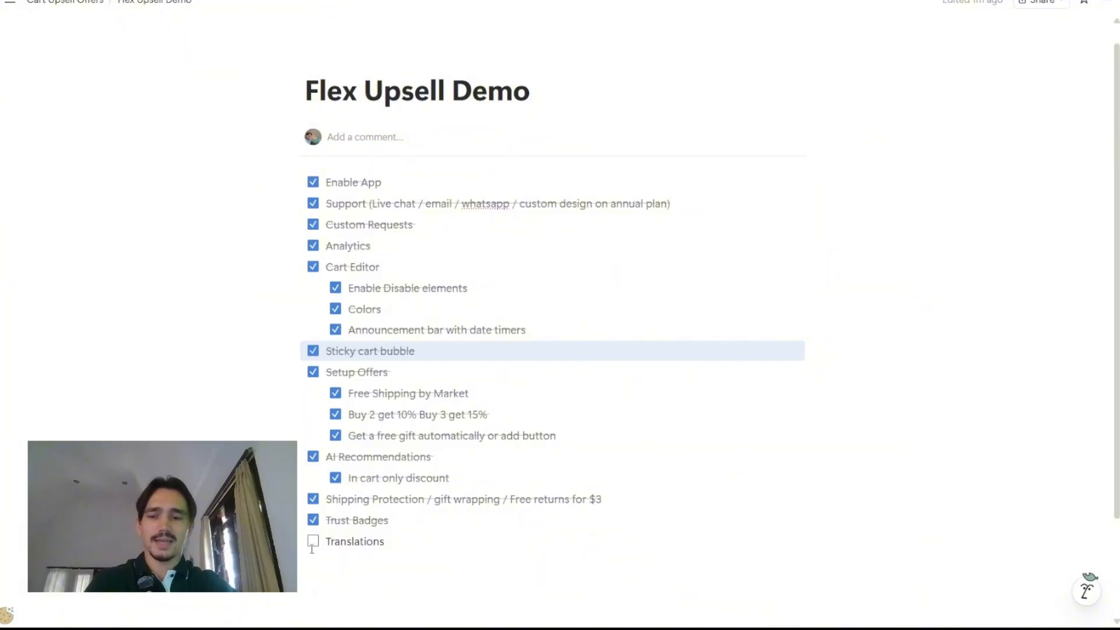
key("ctrl+Tab")
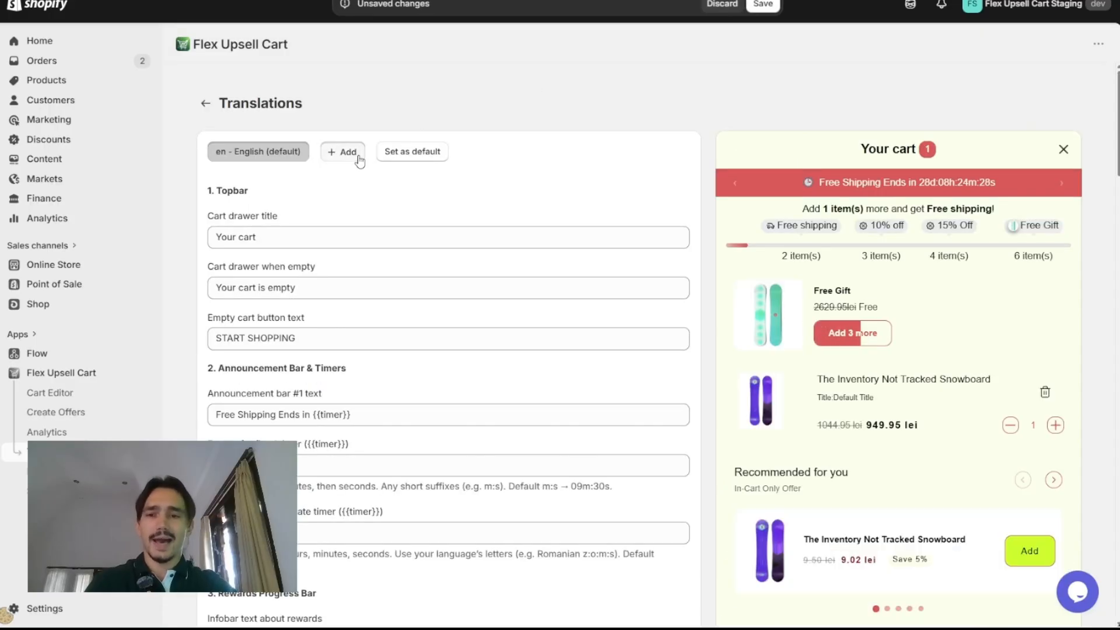
Step: Add Spanish as a translation language and look through the translated cart texts
left_click(350, 152)
left_click(390, 152)
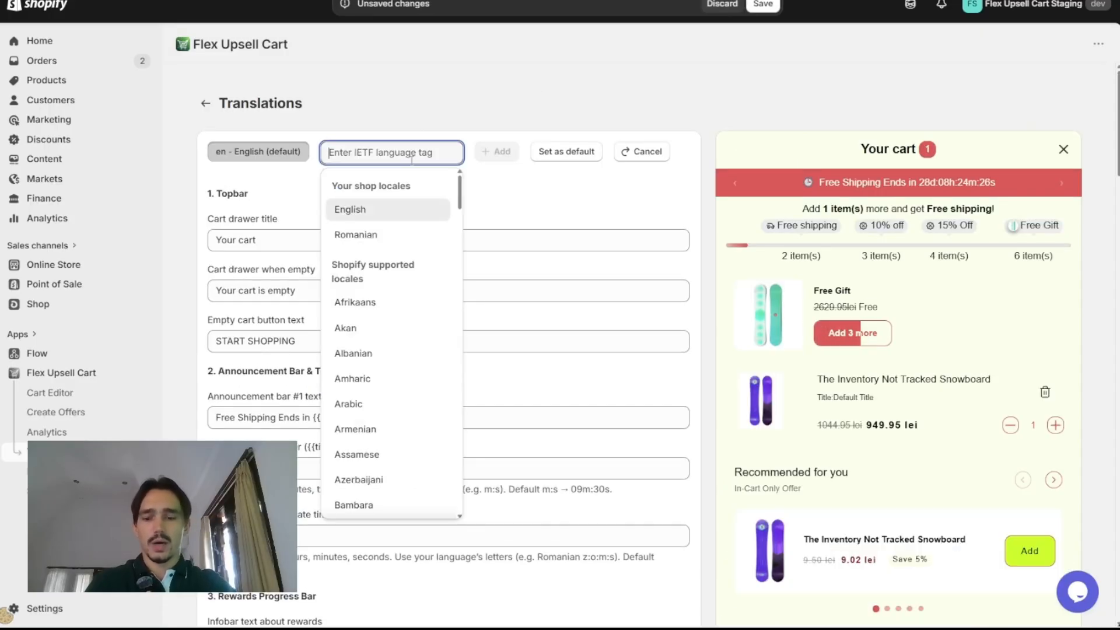
type("Span")
left_click(398, 218)
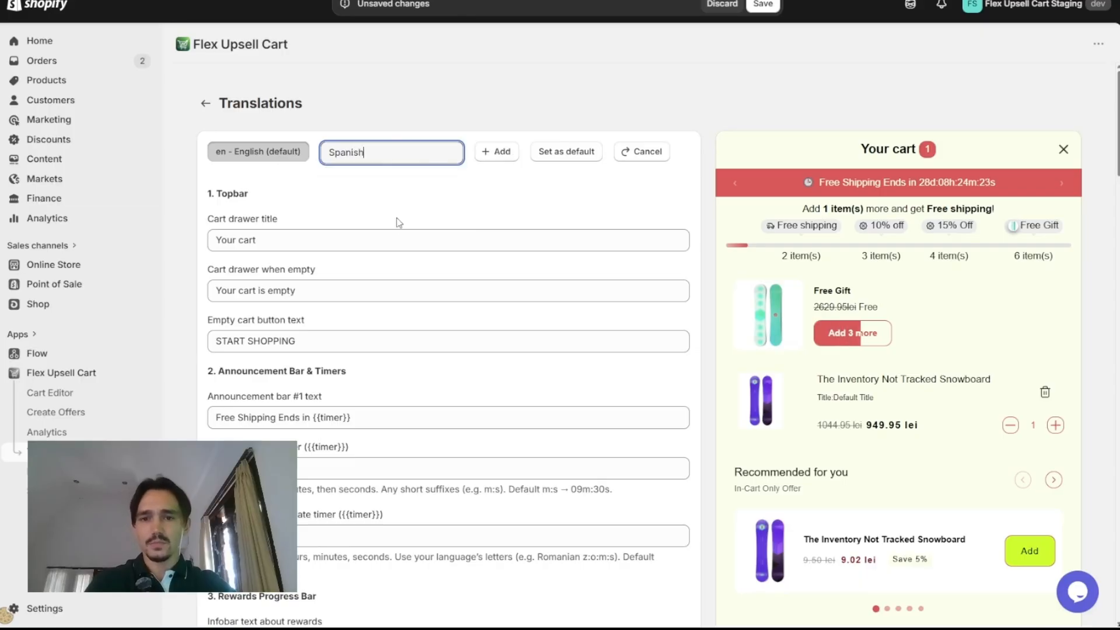
left_click(500, 153)
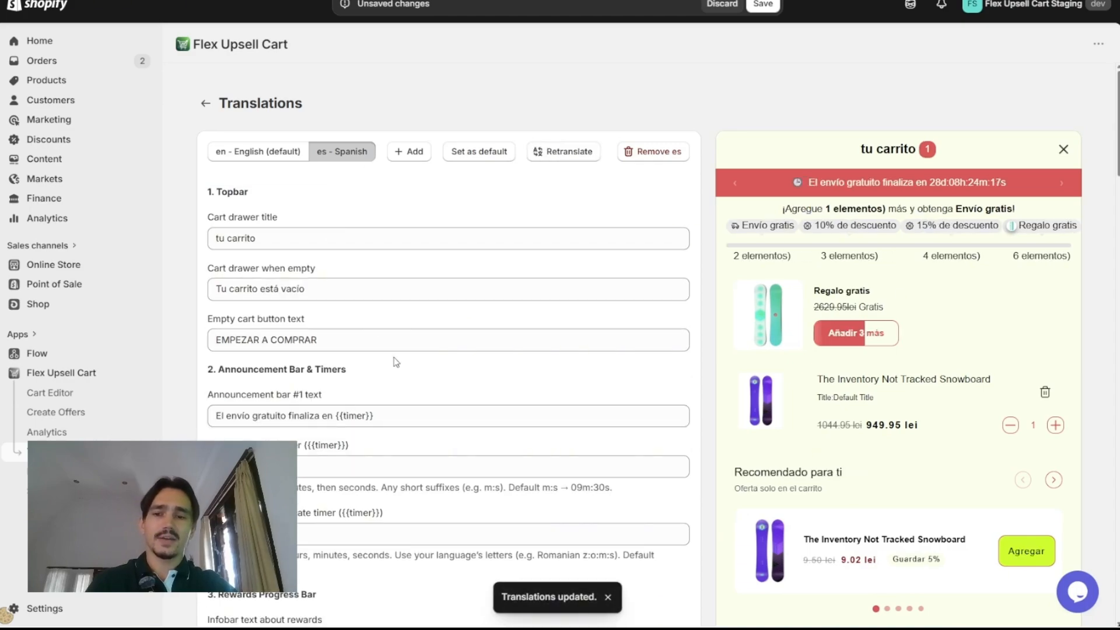
scroll(409, 338, "down", 3)
scroll(416, 325, "down", 5)
scroll(415, 324, "up", 10)
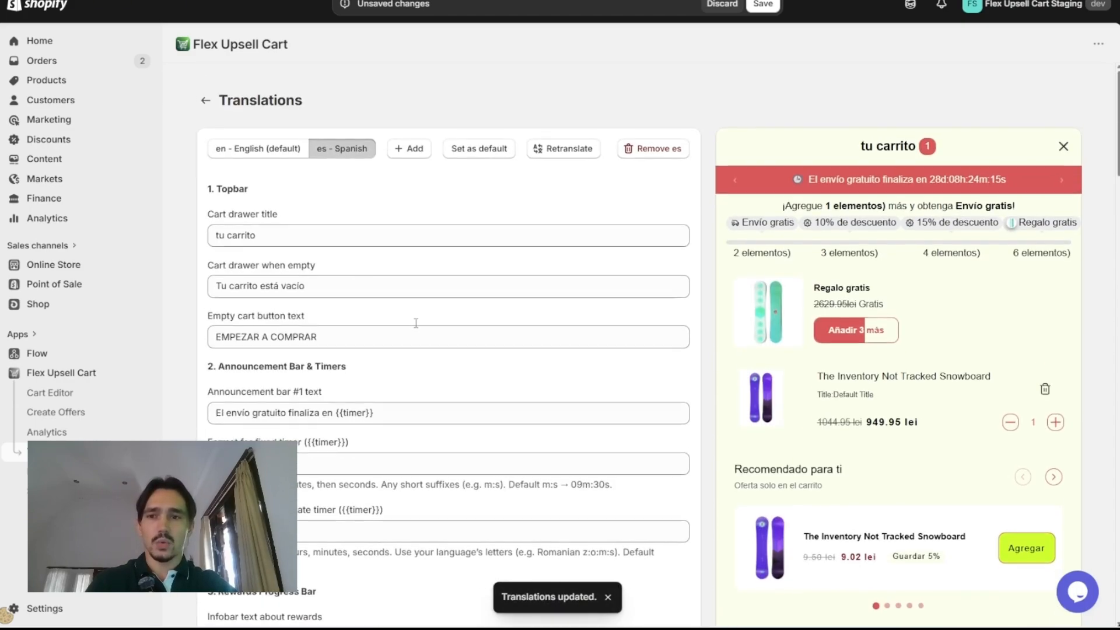
Step: Set the Spanish cart drawer title to "Mi carrito" and save the changes
left_click(297, 240)
key("ctrl+a")
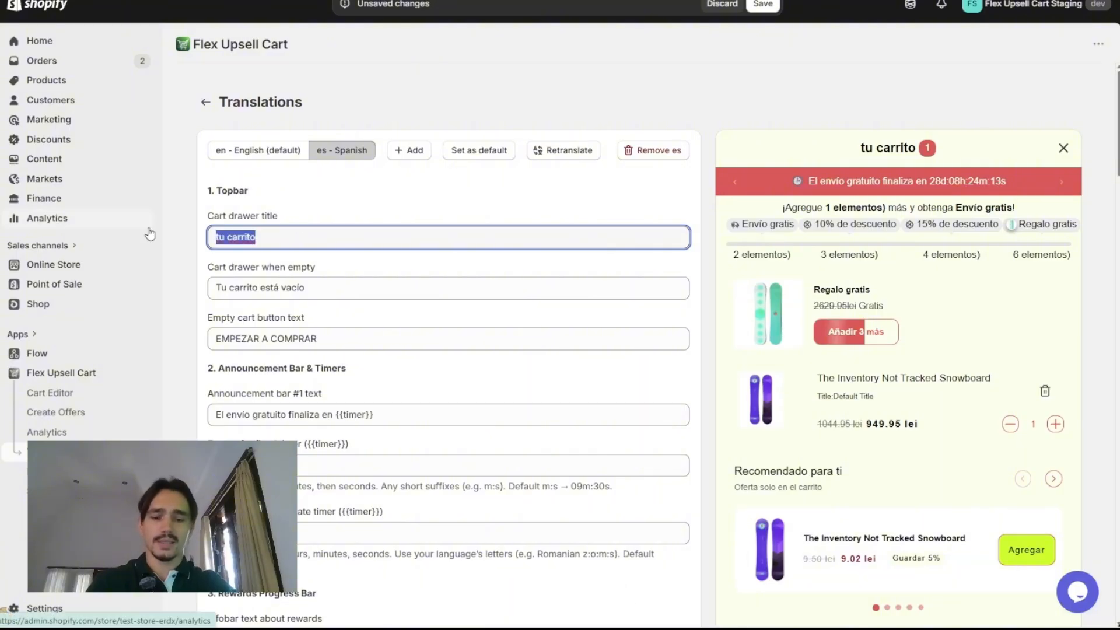
type("Mi carrito")
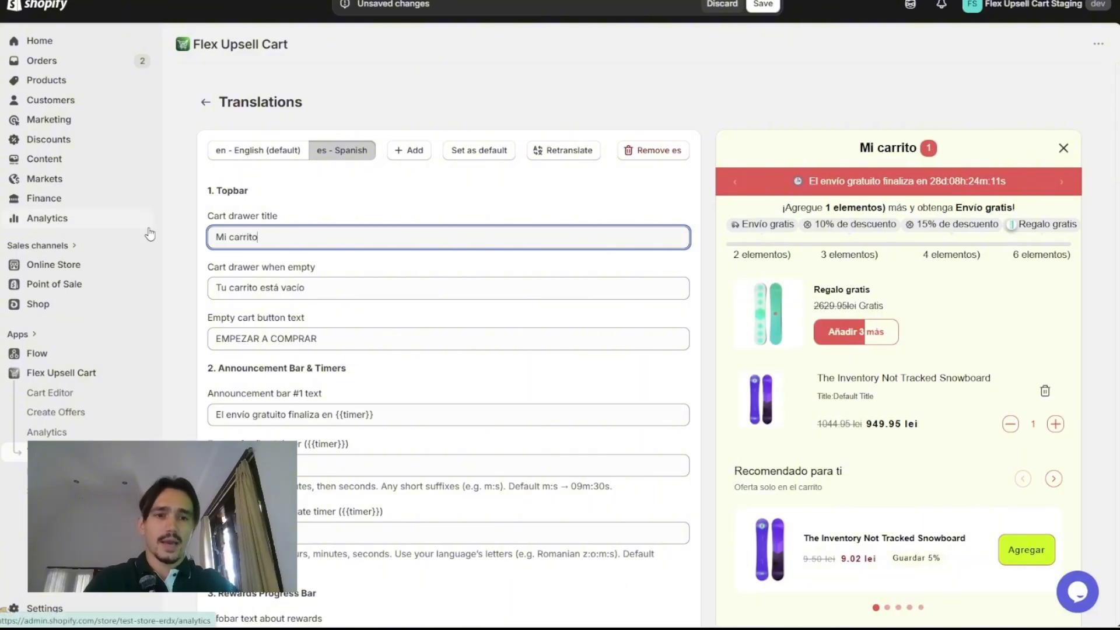
left_click(768, 7)
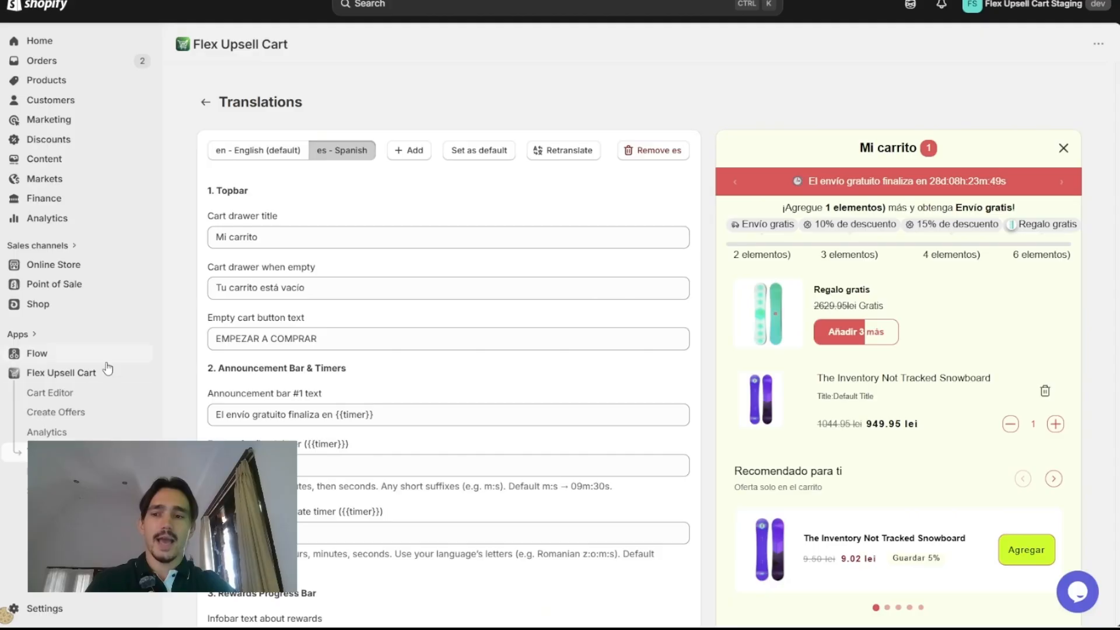
Step: Open the Cart Editor, switch the preview language to es - Spanish and check the translated cart
left_click(88, 392)
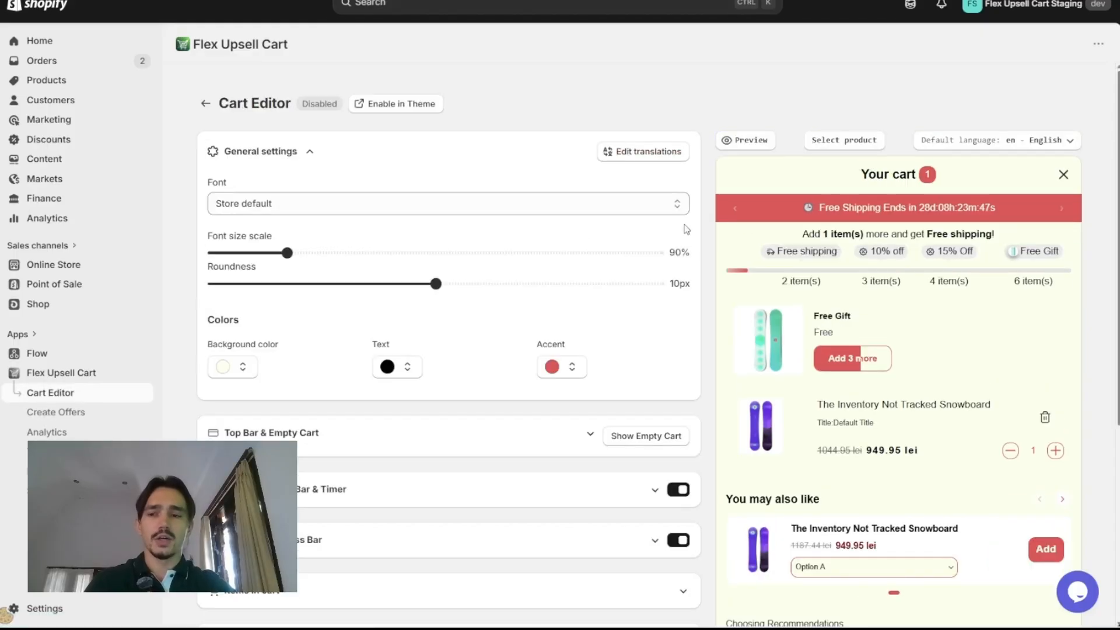
left_click(1012, 140)
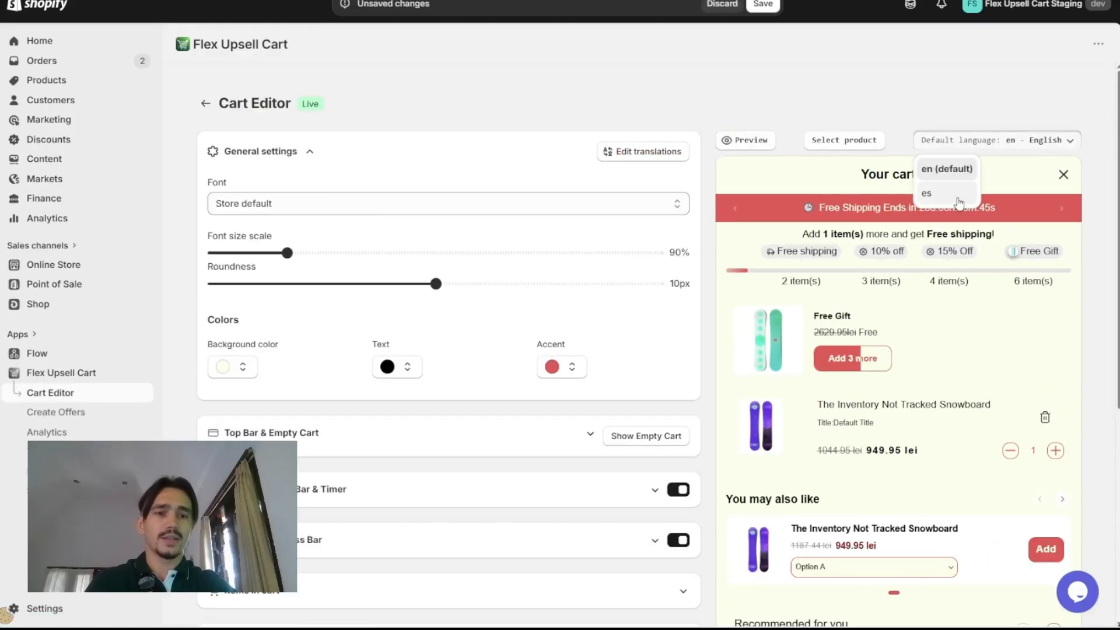
left_click(960, 195)
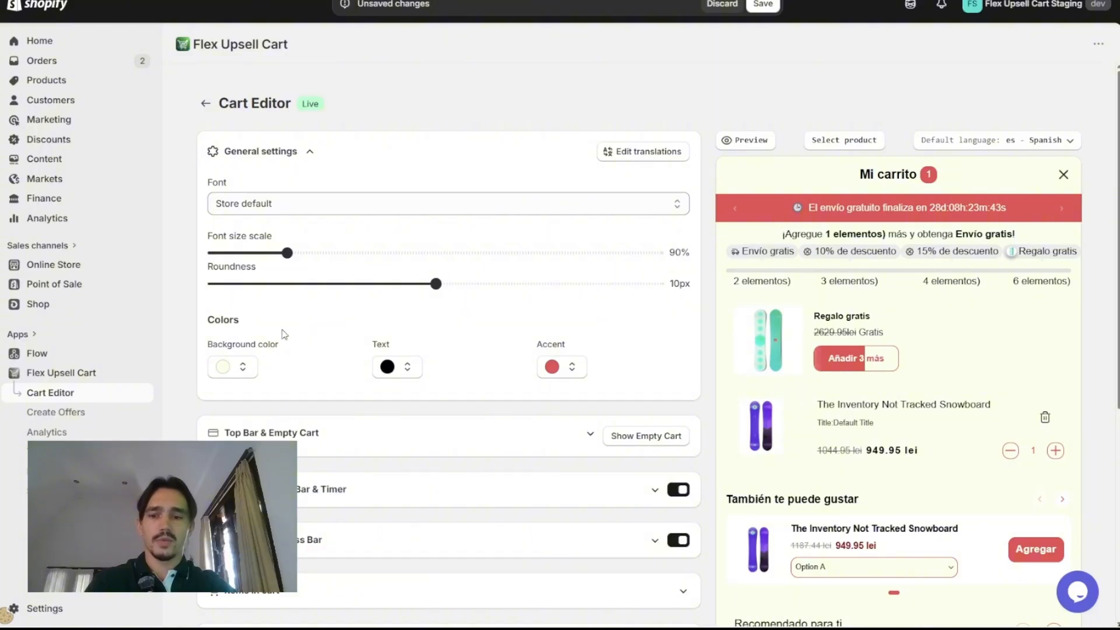
scroll(299, 478, "down", 1)
scroll(300, 477, "down", 2)
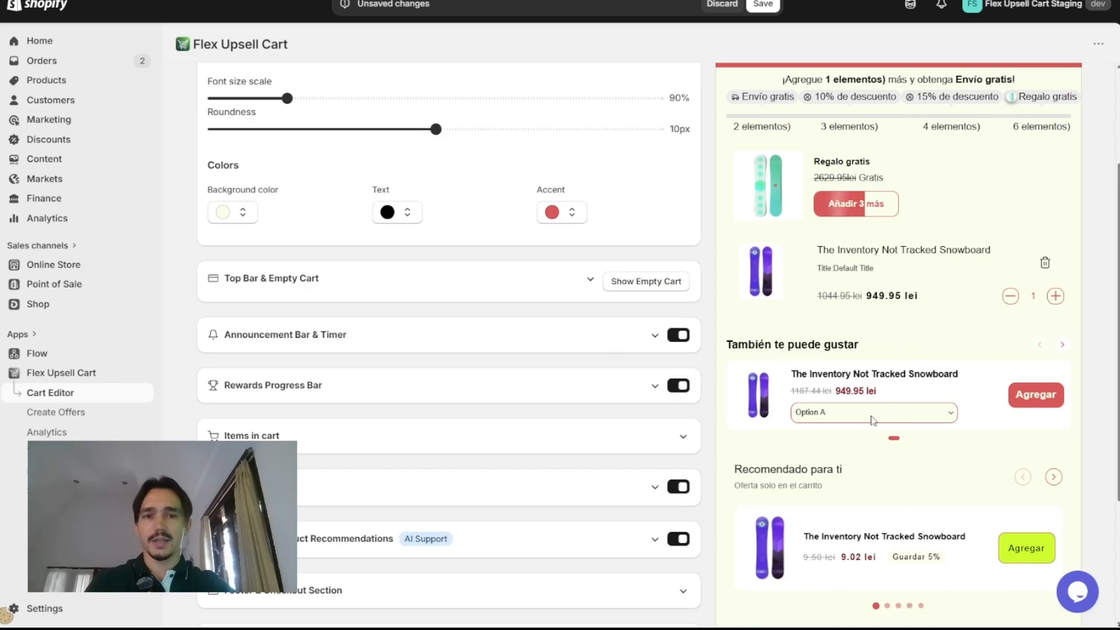
scroll(874, 420, "up", 3)
Step: Review the Flex Upsell Demo checklist and return to the Cart Editor in Shopify
key("alt+Tab")
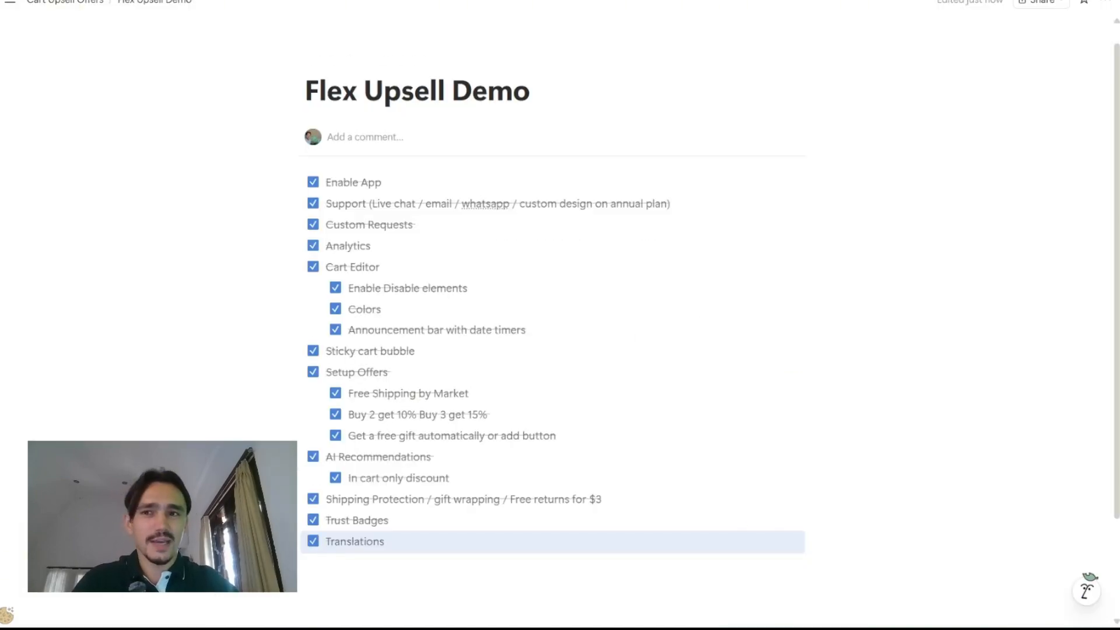
key("alt+Tab")
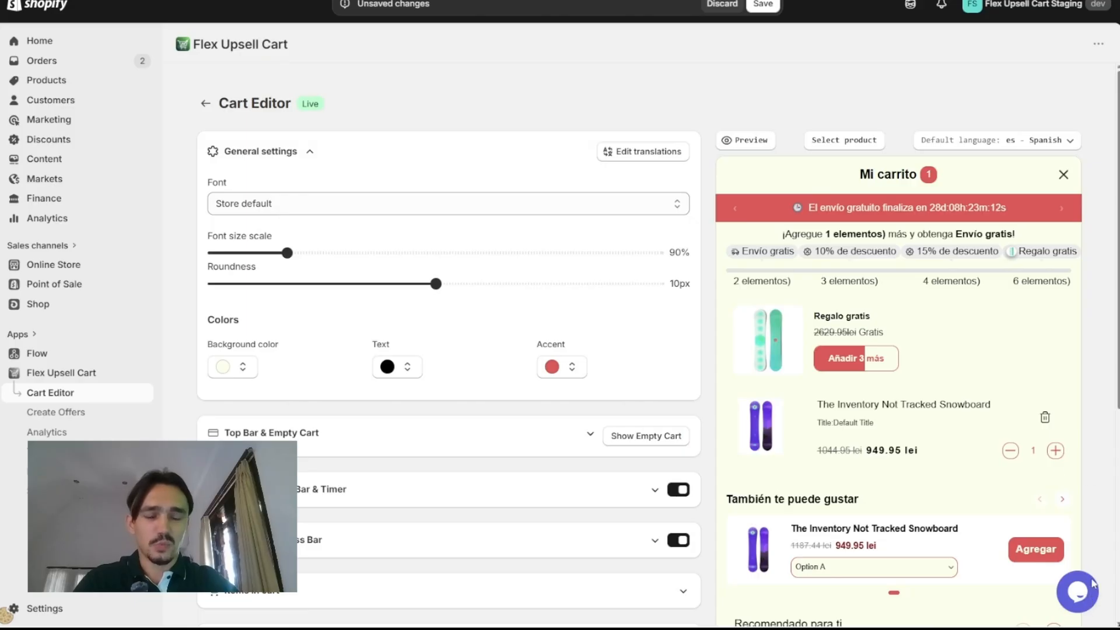